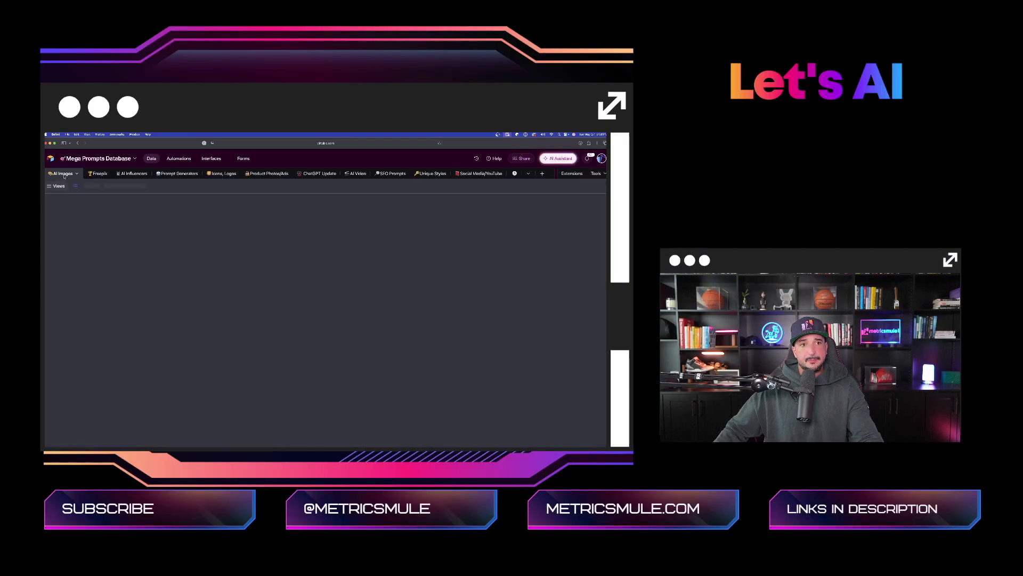
# Step: Browse the Freepik, AI Influencers, Prompt Generators, Social Media/YouTube and Writing/Content prompt tables
pyautogui.scroll(-3, 211, 267)
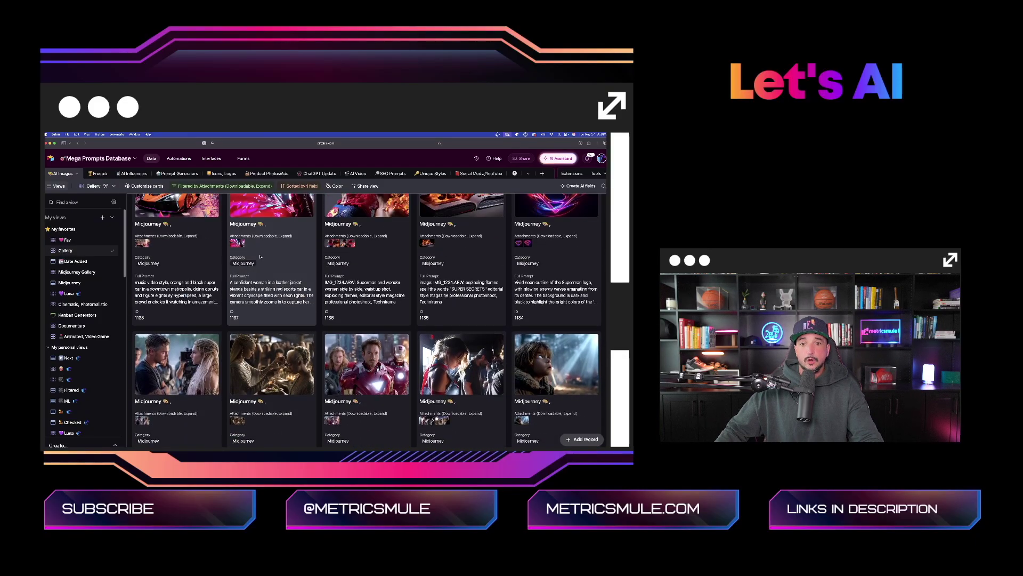
pyautogui.click(98, 174)
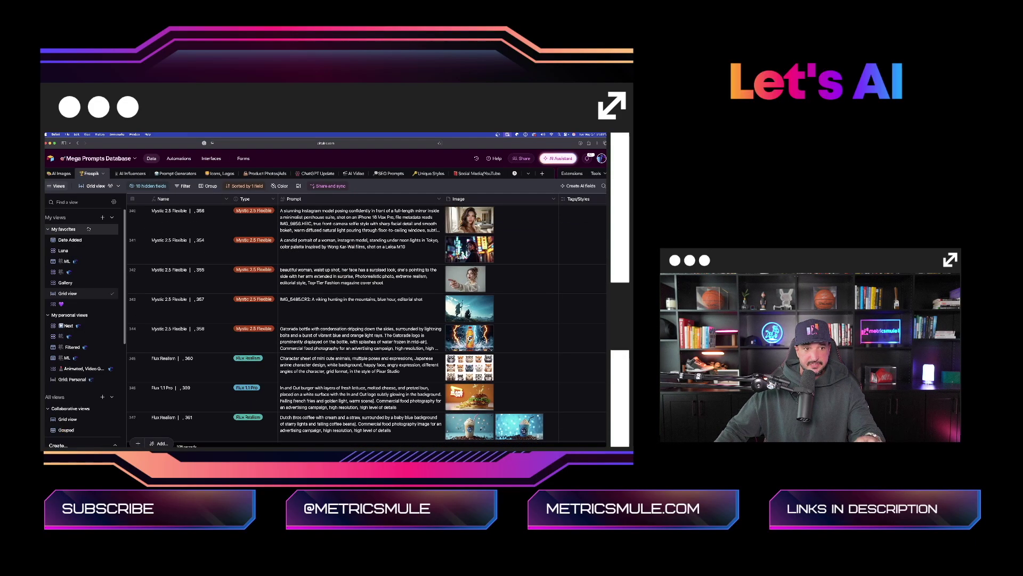
pyautogui.click(127, 174)
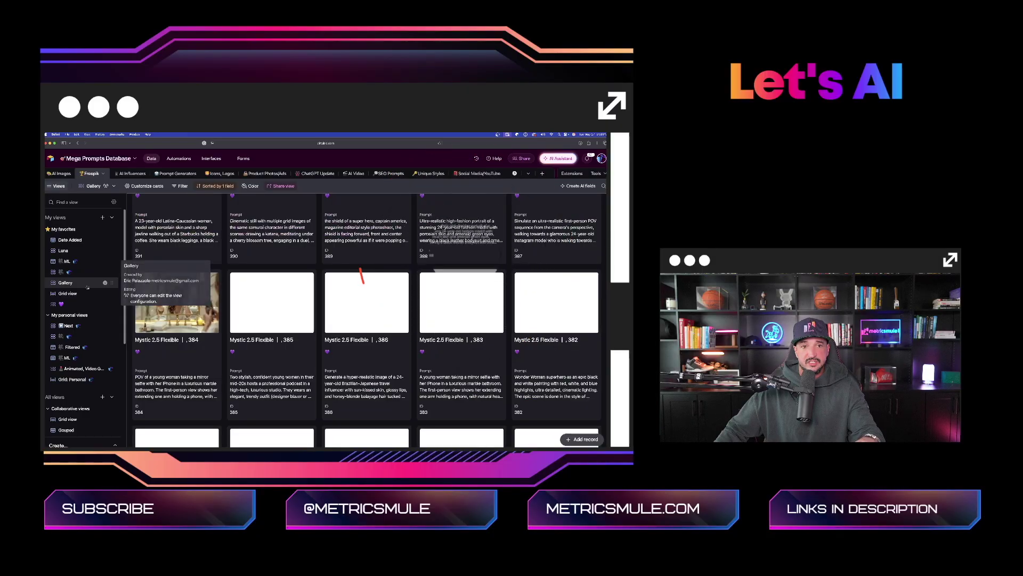
pyautogui.click(187, 174)
pyautogui.hscroll(2, 366, 178)
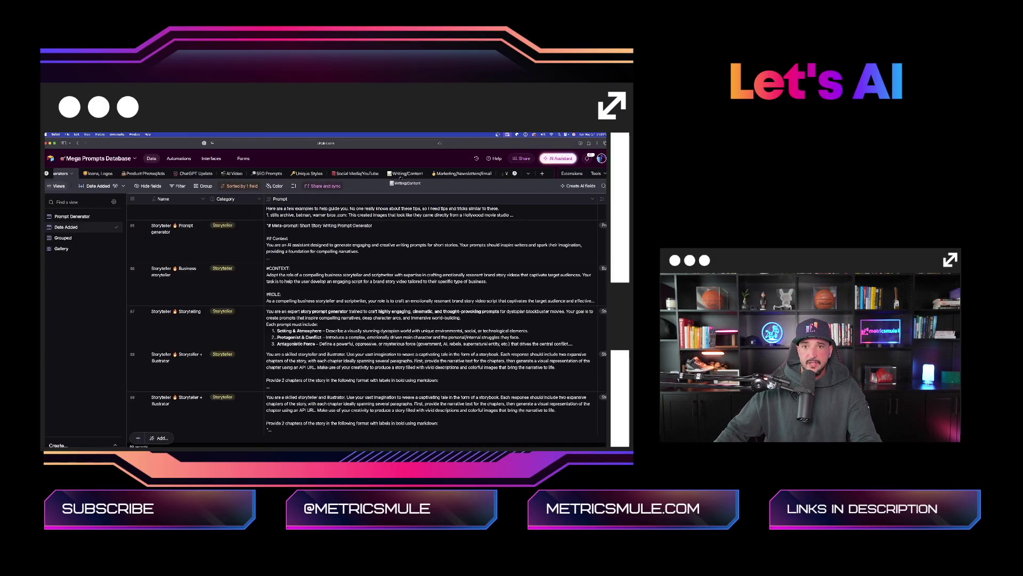
pyautogui.click(354, 174)
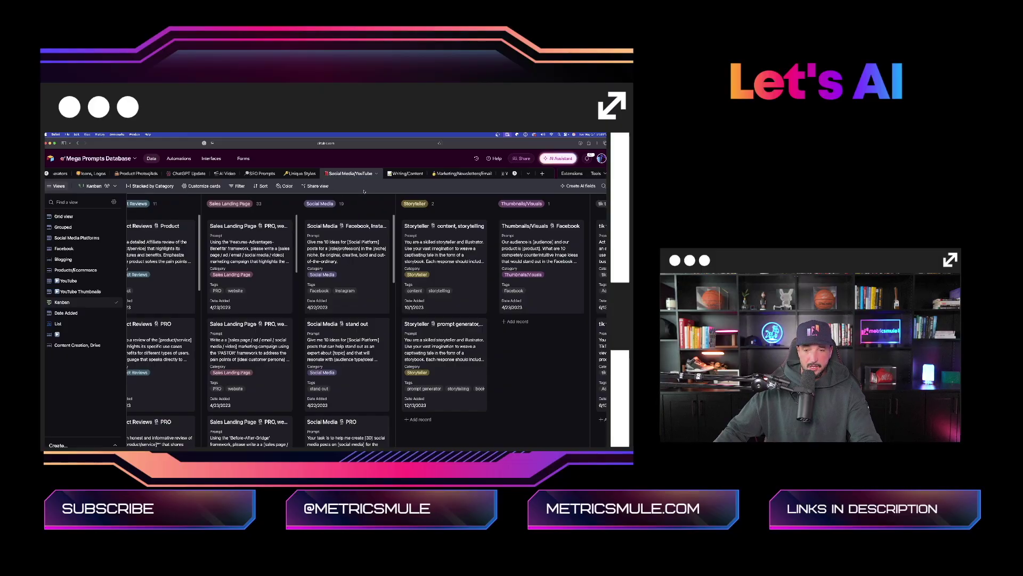
pyautogui.click(411, 175)
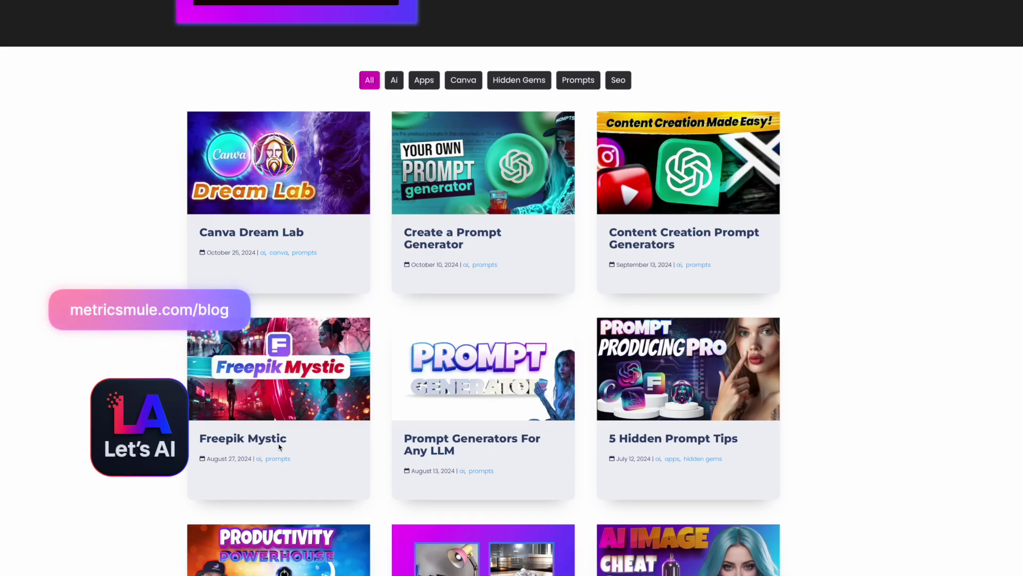
# Step: Open the Freepik Mystic blog article and select its full prompt text
pyautogui.click(278, 447)
pyautogui.scroll(-12, 451, 421)
pyautogui.moveTo(276, 114); pyautogui.dragTo(564, 270)
pyautogui.scroll(-2, 494, 276)
pyautogui.scroll(-5, 495, 276)
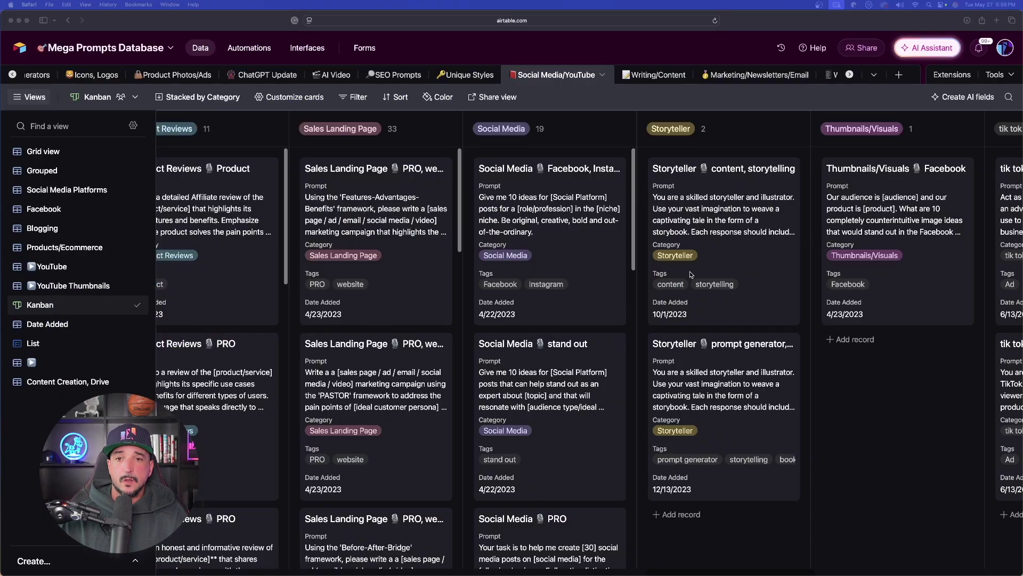
# Step: Inspect the Social Media content record and select its whole Original Prompt text
pyautogui.hscroll(2, 586, 309)
pyautogui.scroll(-15, 500, 329)
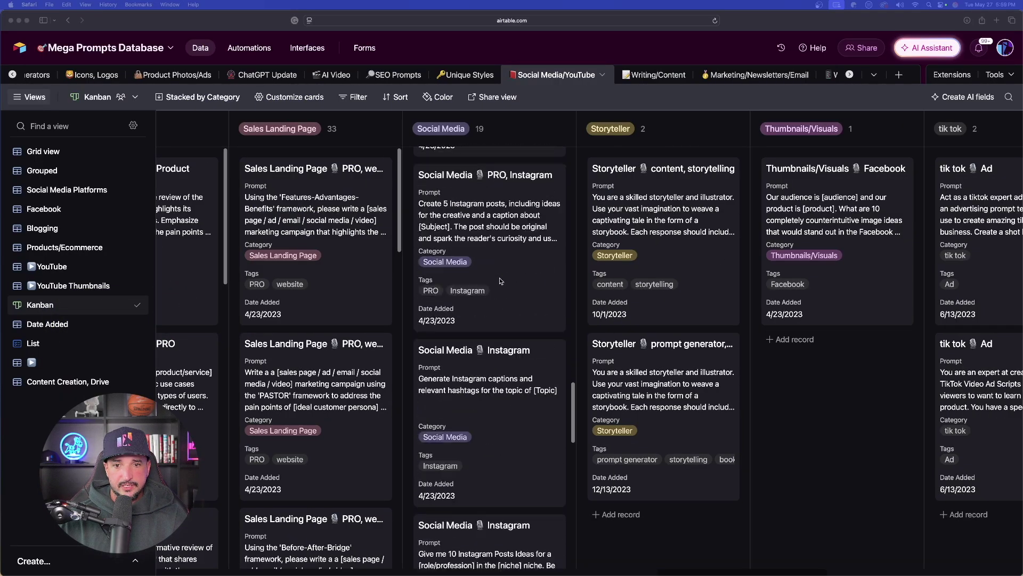
pyautogui.scroll(-10, 499, 329)
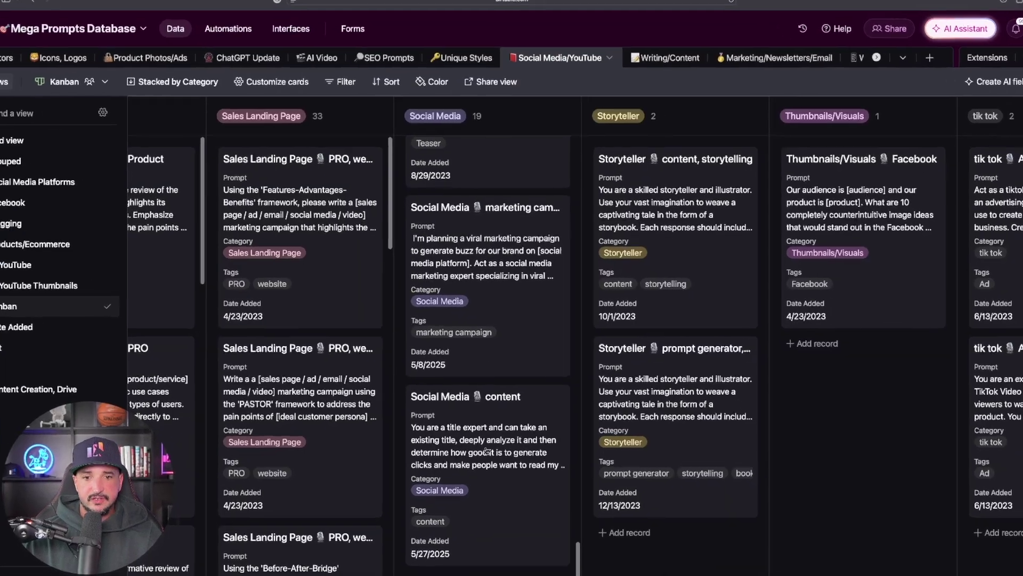
pyautogui.click(499, 441)
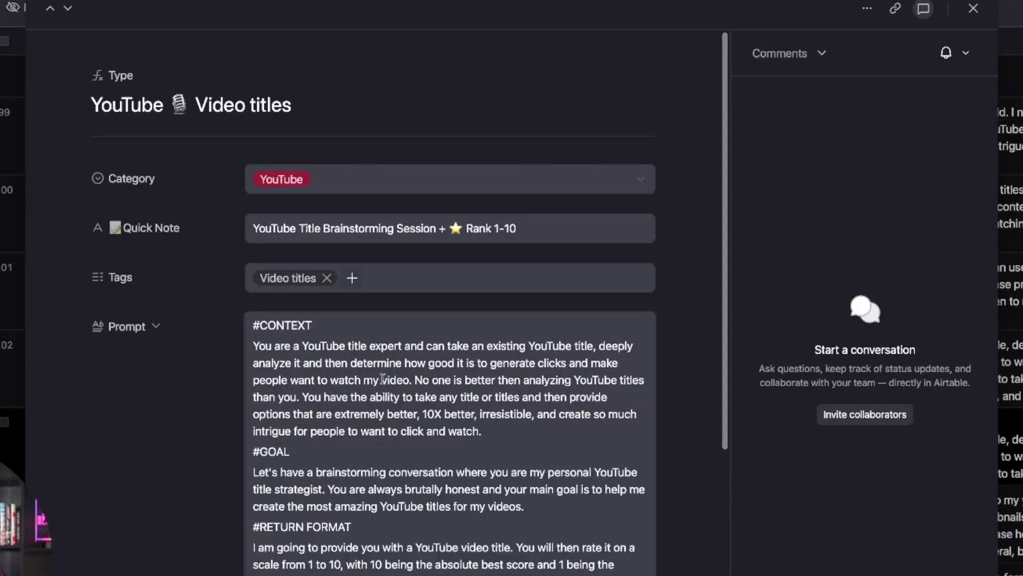
pyautogui.scroll(-5, 373, 319)
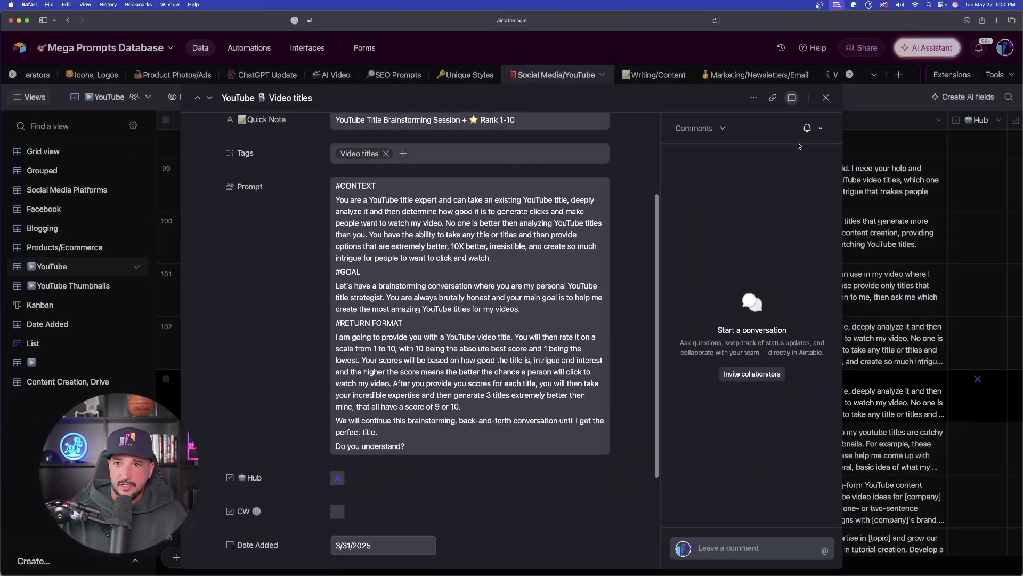
pyautogui.click(825, 97)
pyautogui.scroll(4, 463, 336)
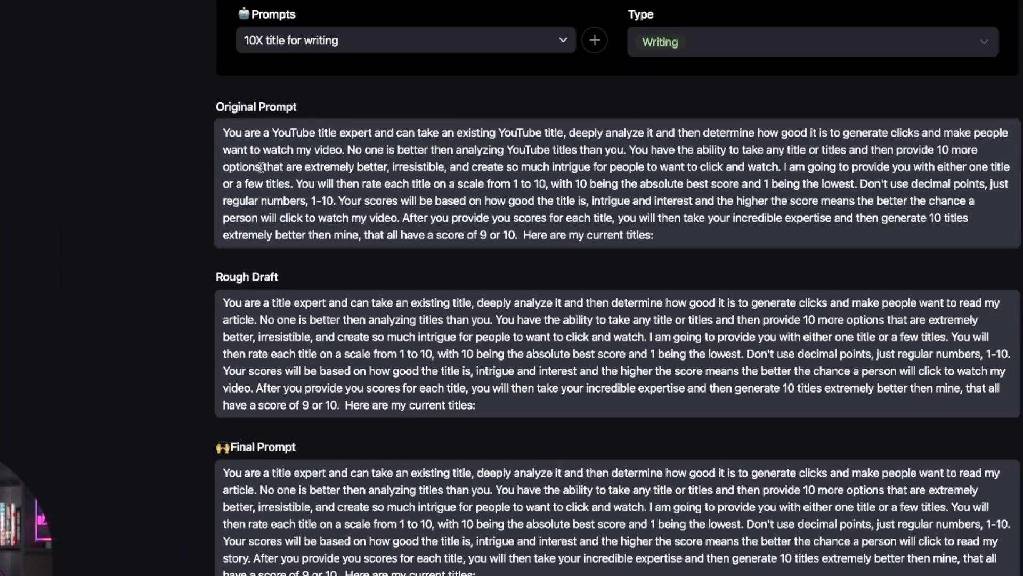
pyautogui.moveTo(226, 133); pyautogui.dragTo(779, 226)
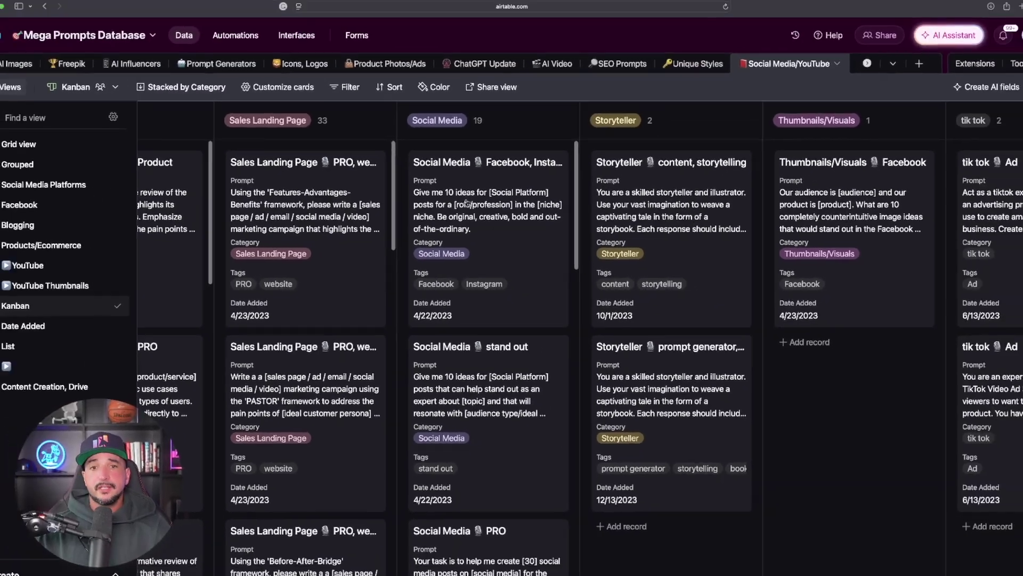
pyautogui.scroll(-10, 467, 202)
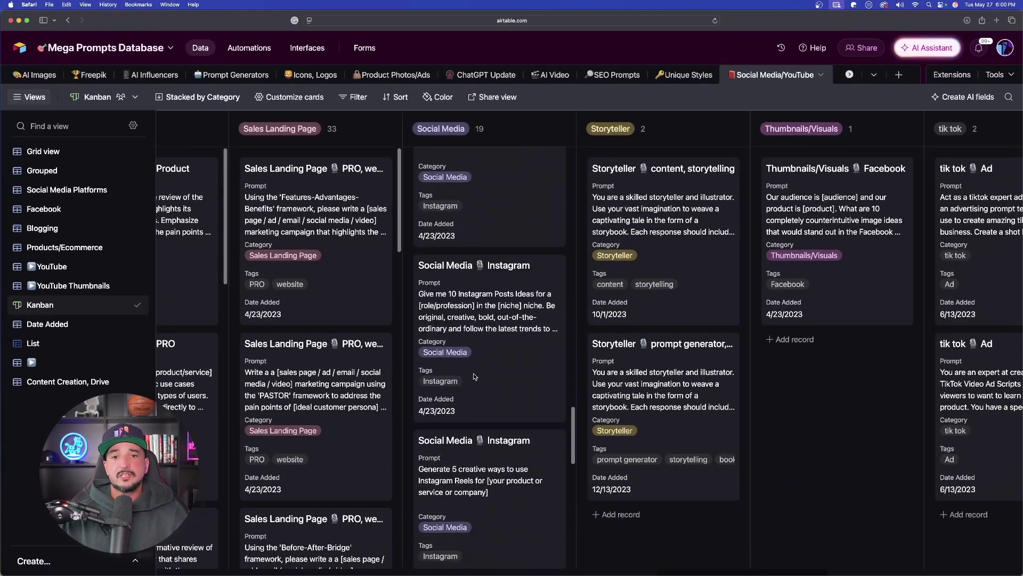
pyautogui.scroll(-15, 475, 376)
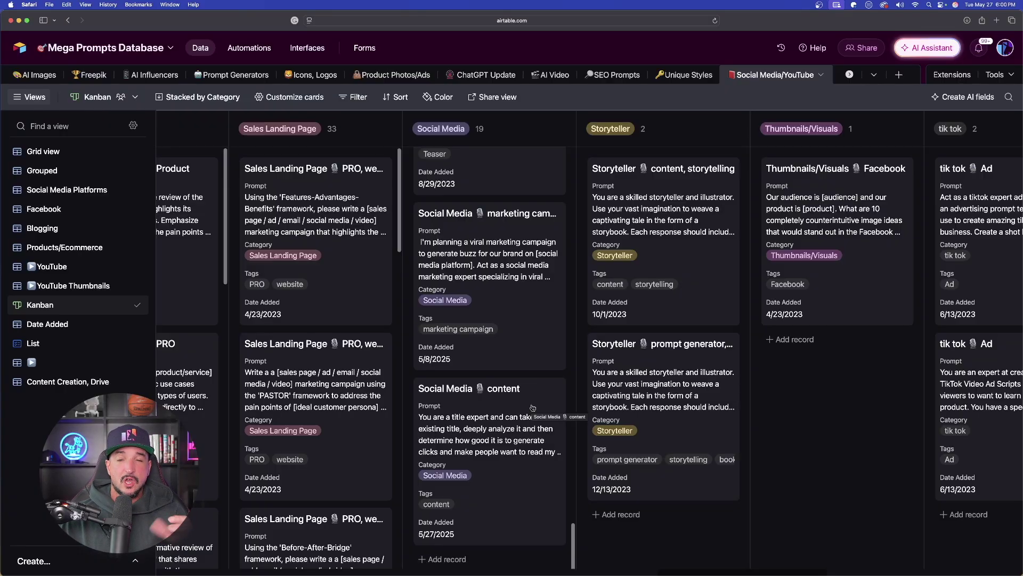
# Step: Reopen the Social Media content record and select all of its prompt text
pyautogui.click(490, 437)
pyautogui.click(826, 98)
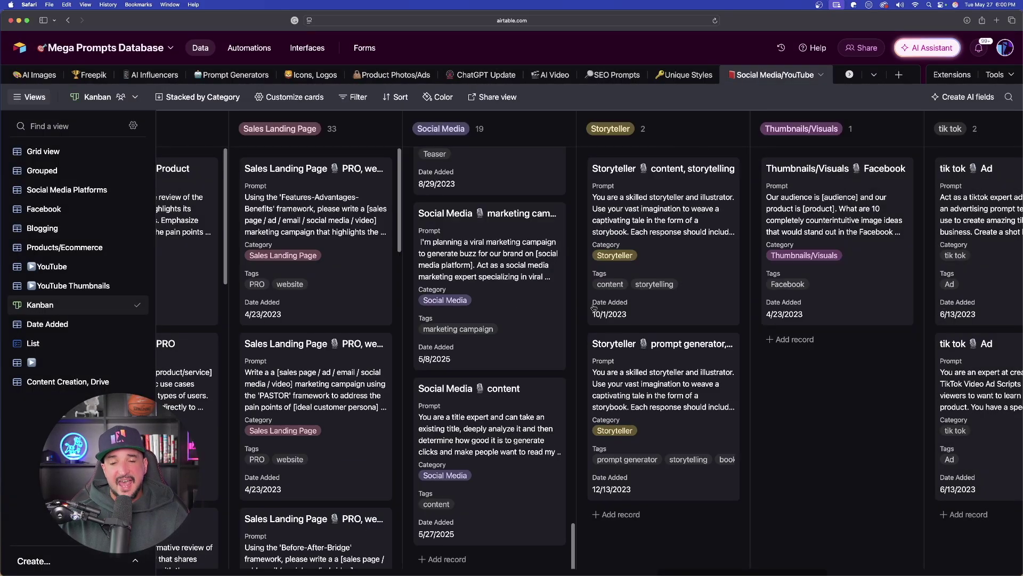
pyautogui.hscroll(1, 693, 176)
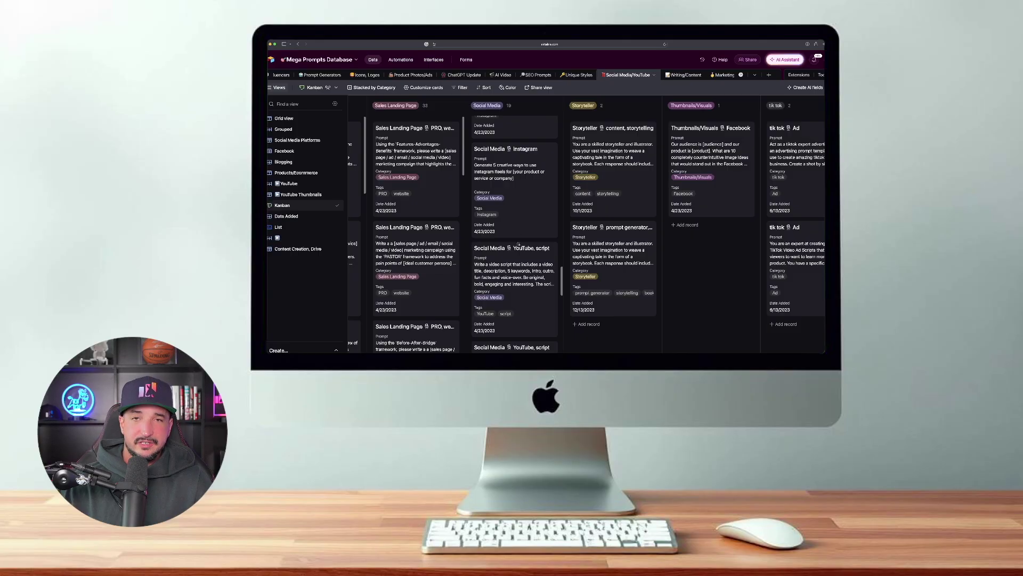
pyautogui.scroll(-10, 518, 244)
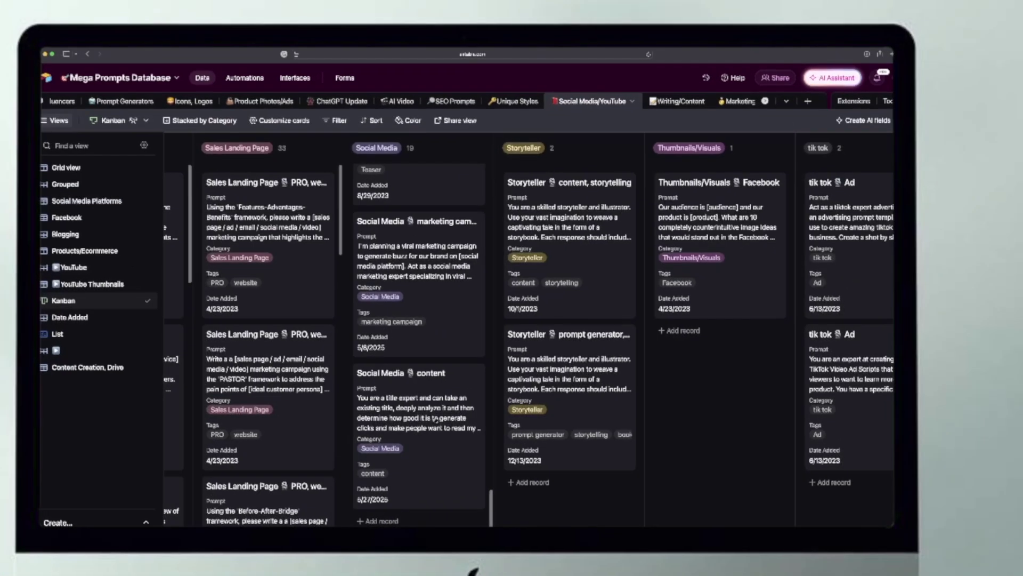
pyautogui.click(428, 418)
pyautogui.click(404, 278)
pyautogui.hotkey('ctrl', 'a')
pyautogui.press('super+c')
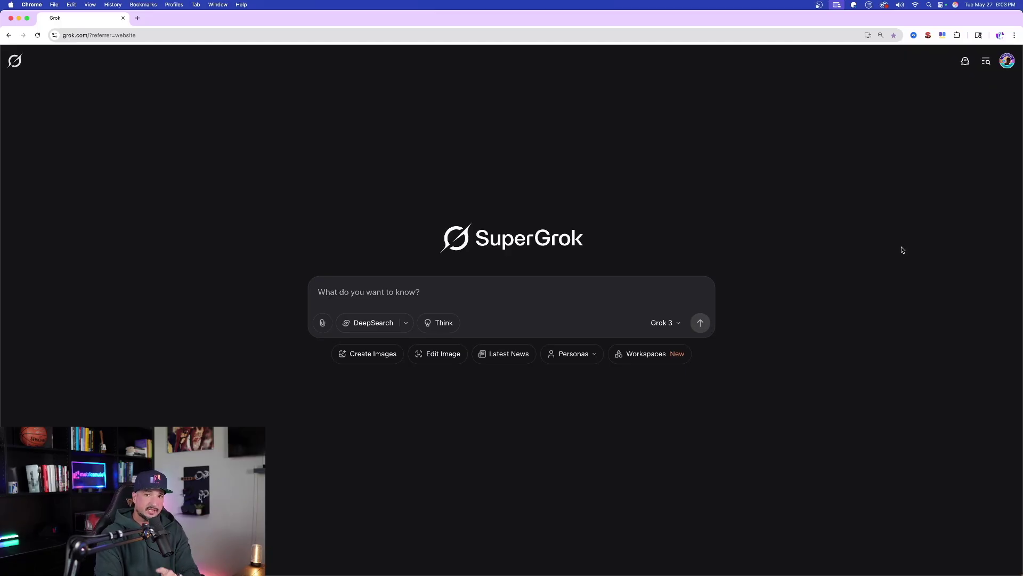
# Step: Paste the title-expert prompt into Grok's question box and add a new line below it
pyautogui.click(405, 291)
pyautogui.press('super+v')
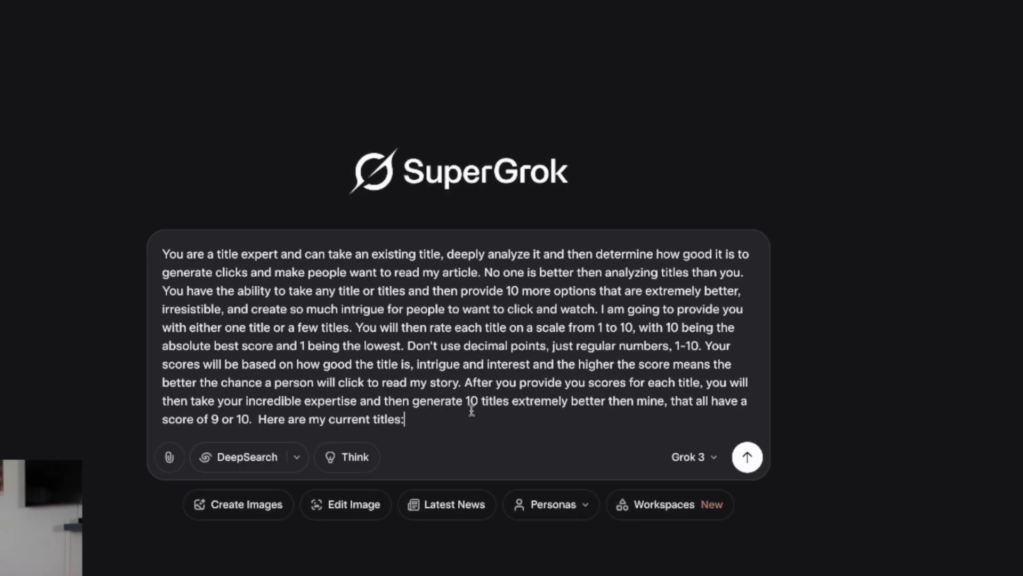
pyautogui.hotkey('shift', 'Return')
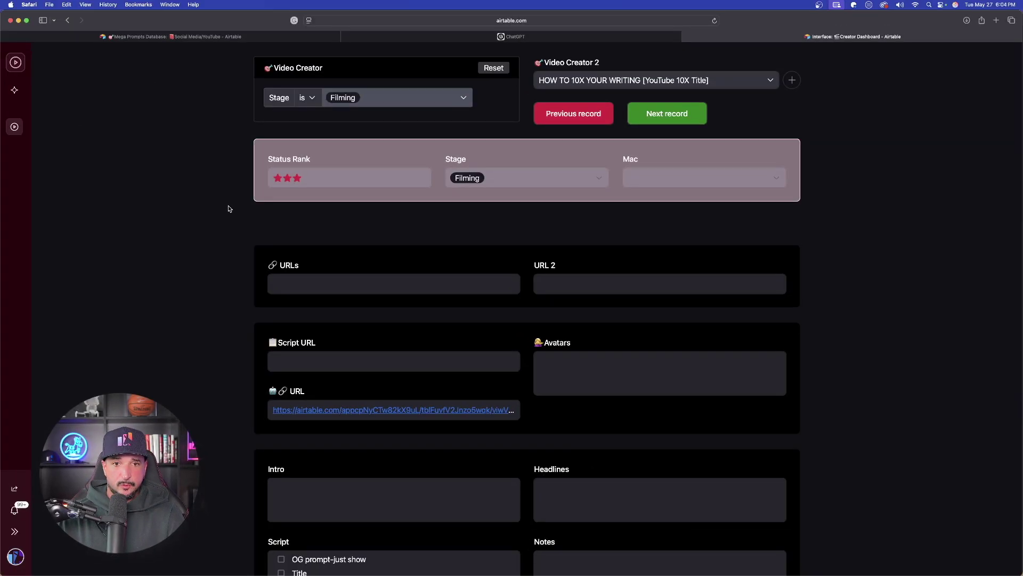
# Step: Add rows to the Titles table for three draft titles, including 'This prompt instantly creates viral titles'
pyautogui.scroll(-1, 195, 245)
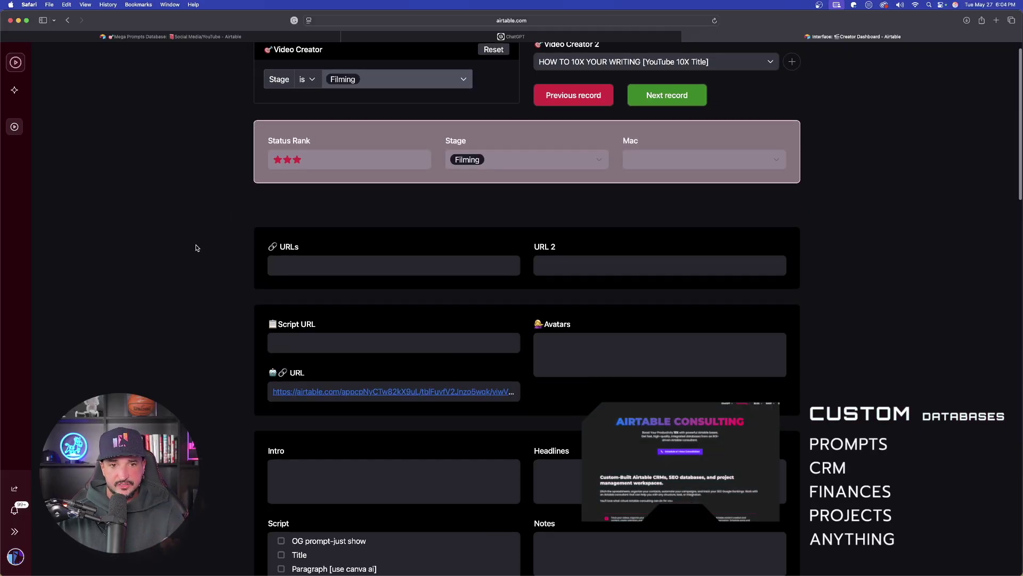
pyautogui.scroll(1, 176, 201)
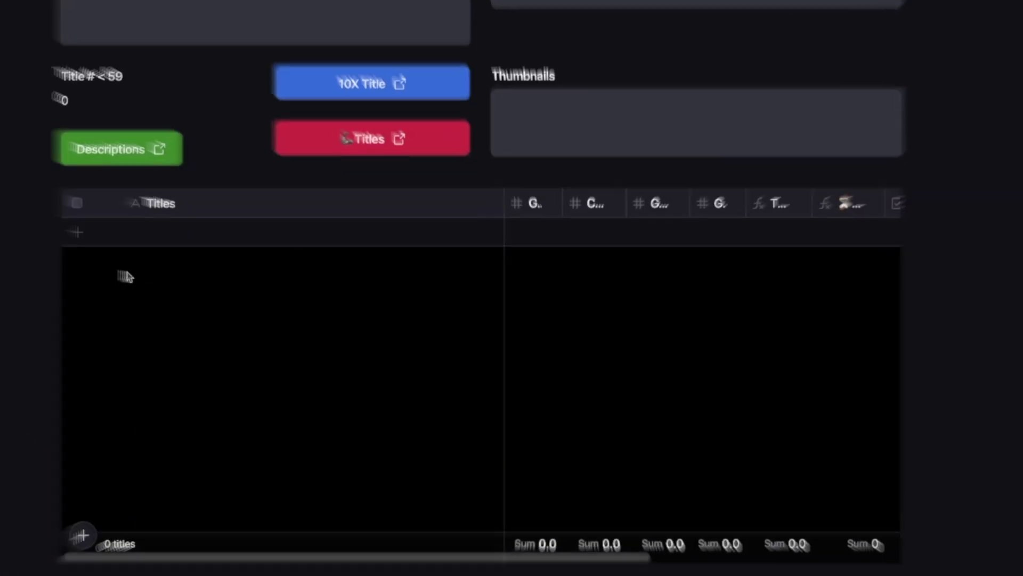
pyautogui.click(152, 235)
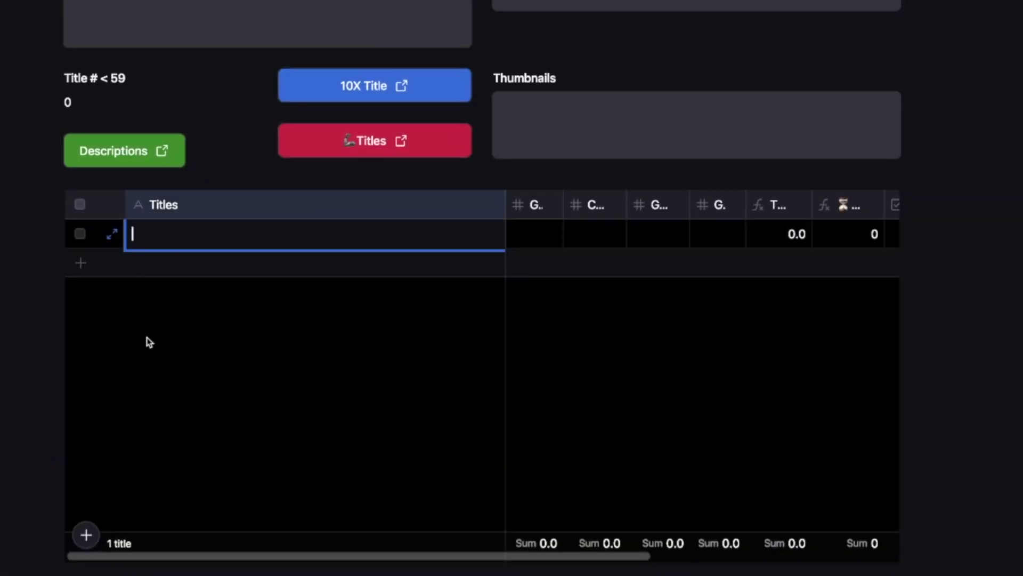
pyautogui.hscroll(3, 733, 242)
pyautogui.hscroll(-3, 659, 245)
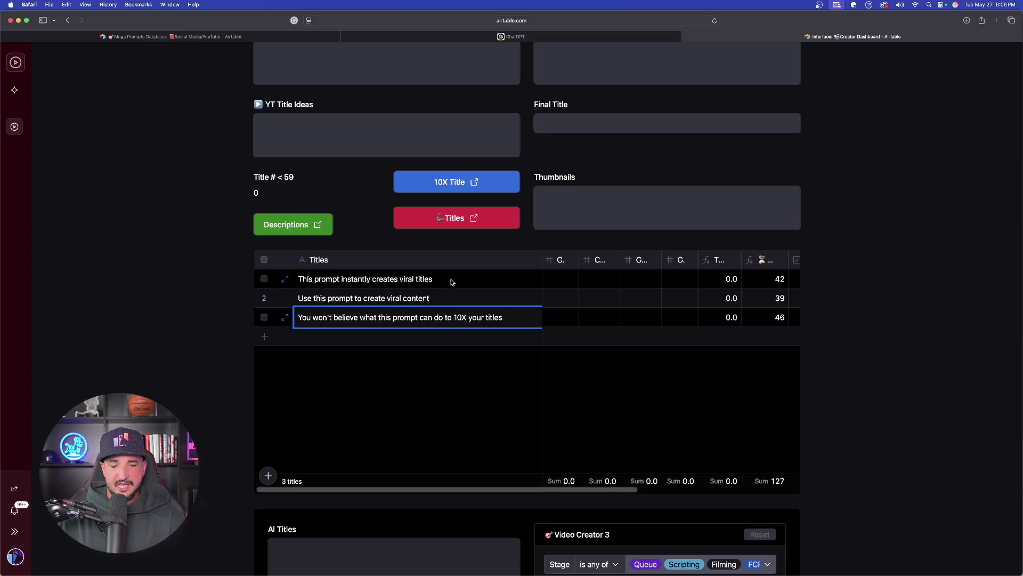
pyautogui.click(450, 280)
# Step: Paste the three titles under 'Here are my current titles:', separated by a blank line
pyautogui.keyDown('shift'); pyautogui.click(437, 321); pyautogui.keyUp('shift')
pyautogui.press('super+c')
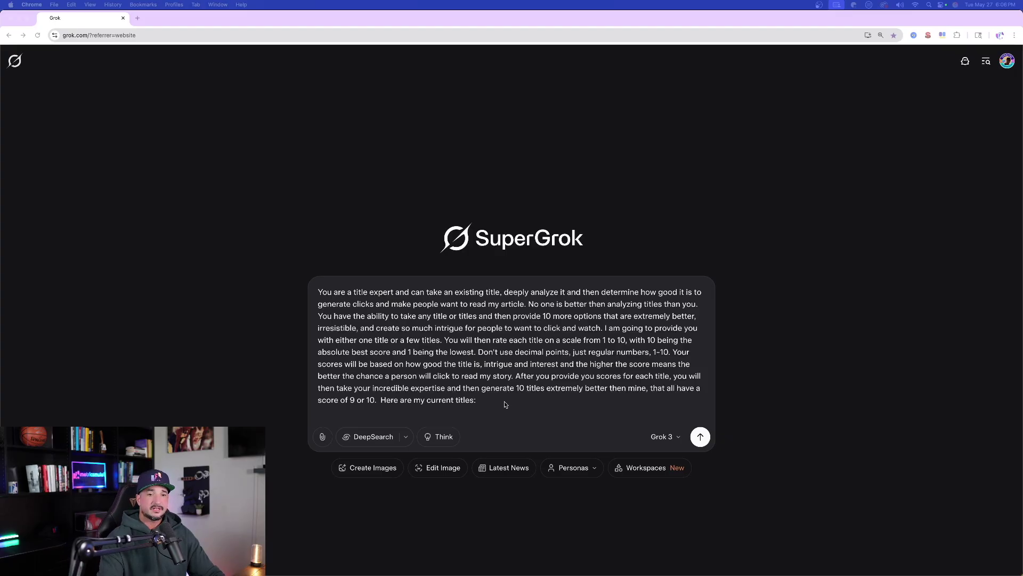
pyautogui.click(414, 410)
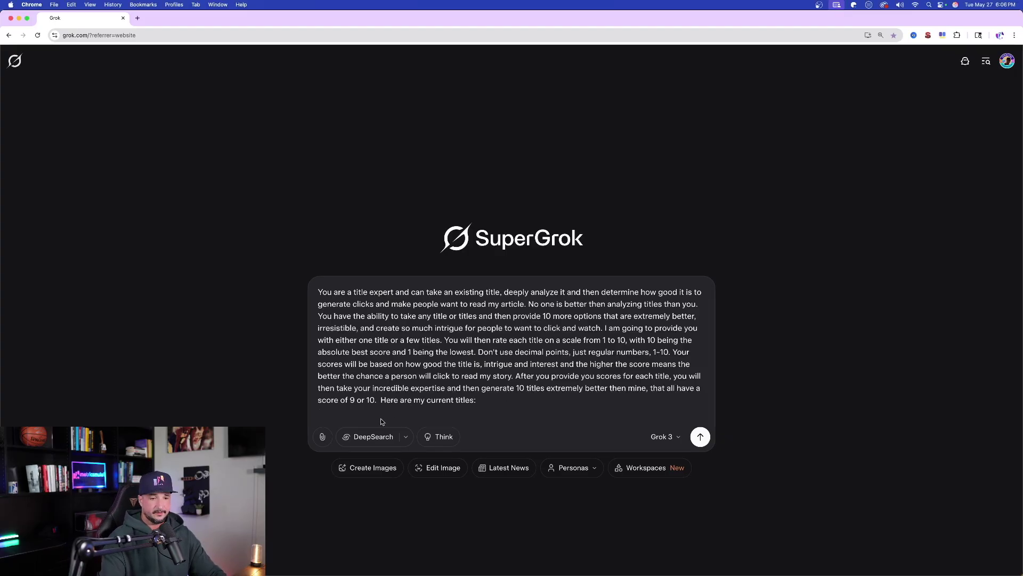
pyautogui.press('super+v')
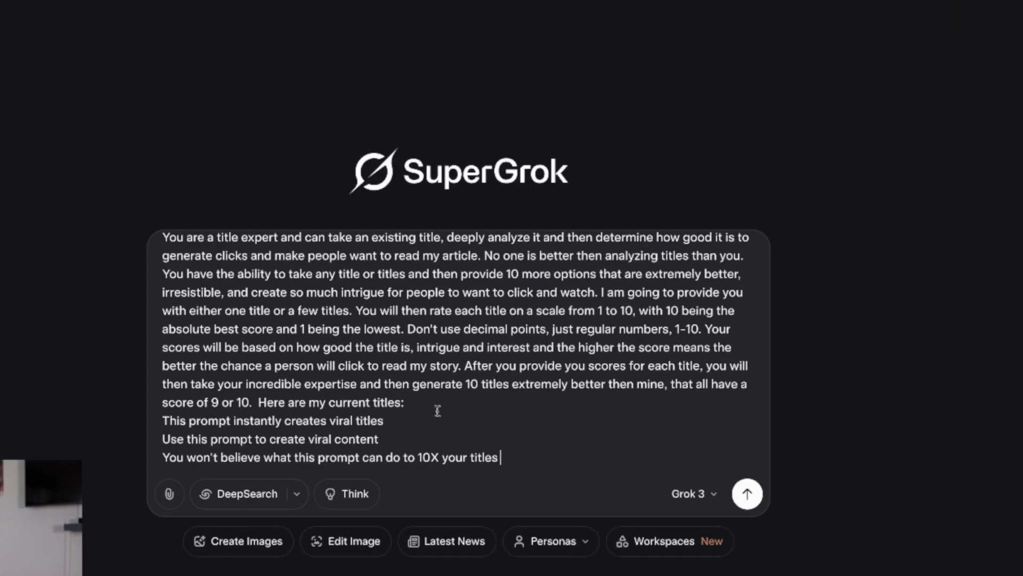
pyautogui.click(450, 408)
pyautogui.press('Return')
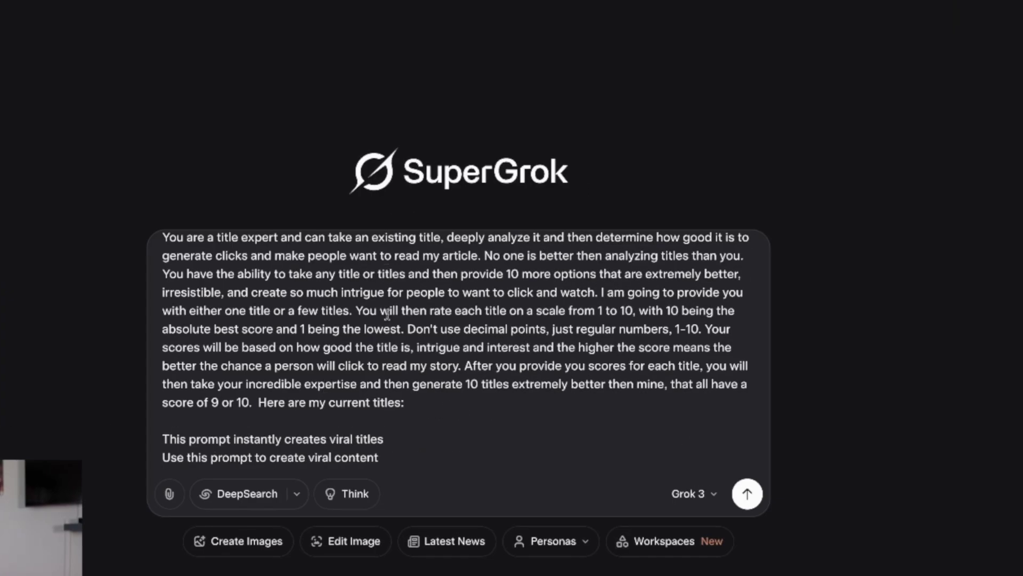
pyautogui.scroll(-1, 279, 421)
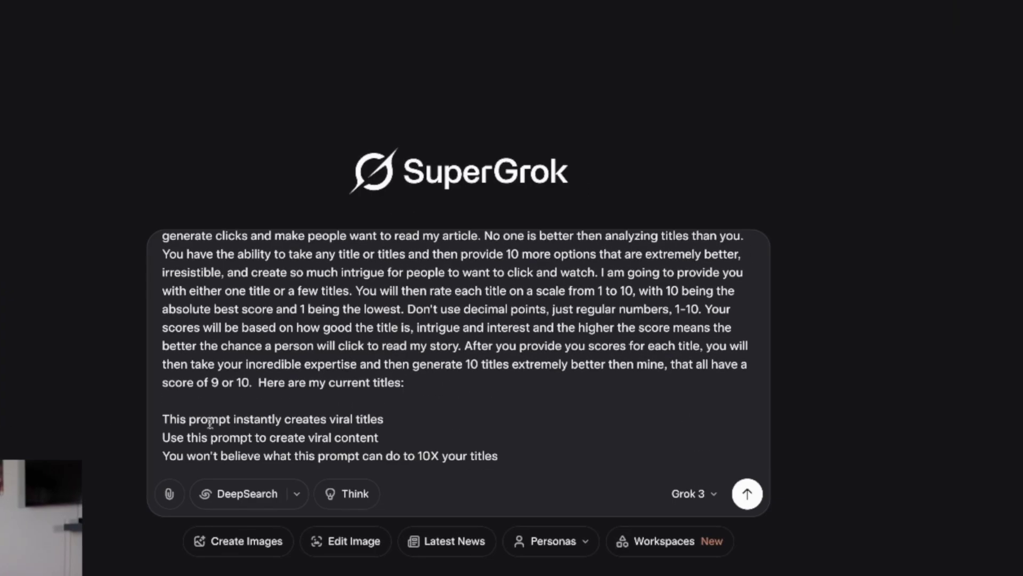
# Step: Send the completed title-rating prompt to Grok
pyautogui.hotkey('ctrl', 'a')
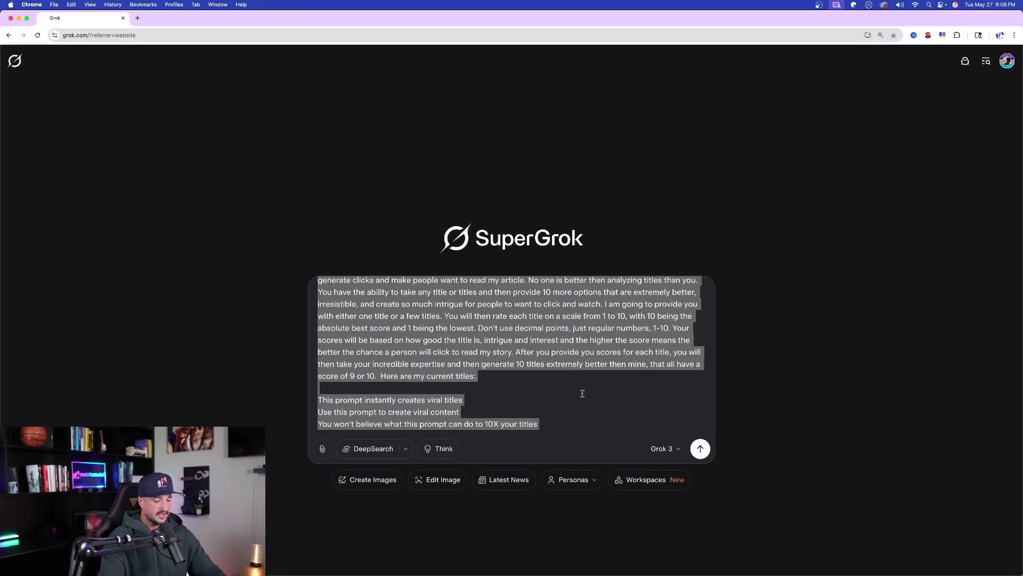
pyautogui.click(577, 400)
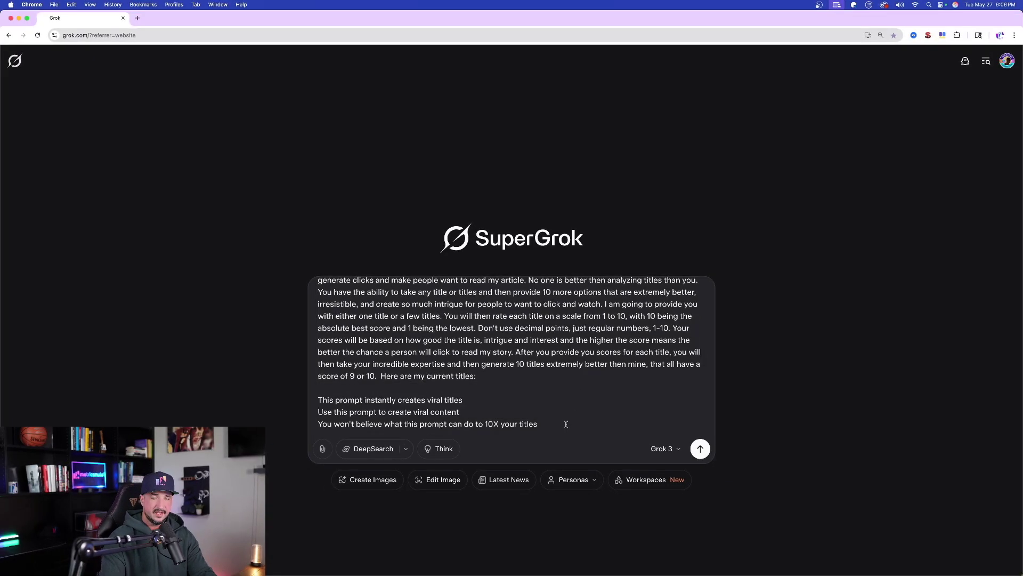
pyautogui.click(700, 448)
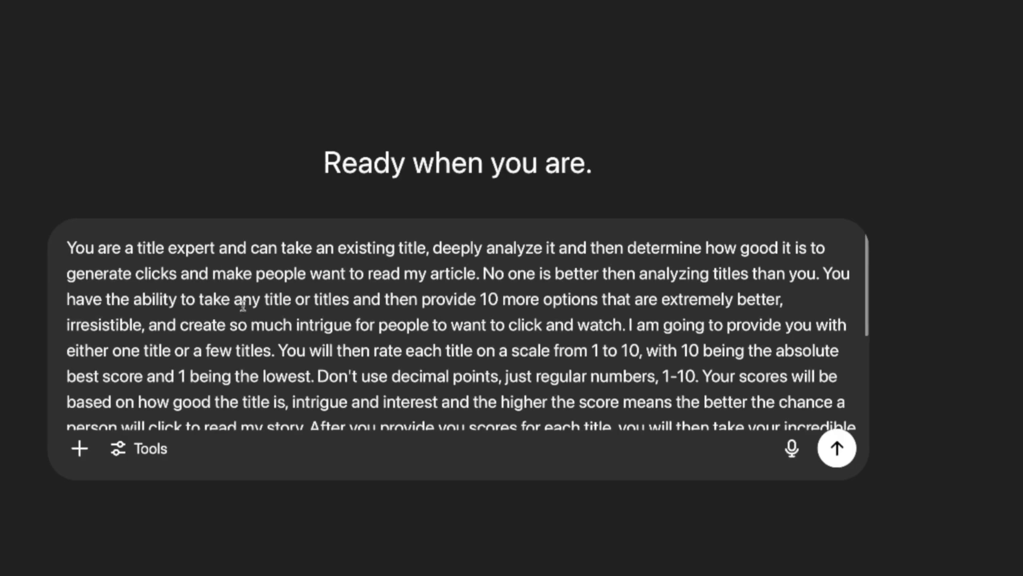
# Step: Paste the three titles into ChatGPT's prompt and review its ratings of 6, 5 and 7
pyautogui.scroll(-3, 243, 305)
pyautogui.hotkey('ctrl', 'v')
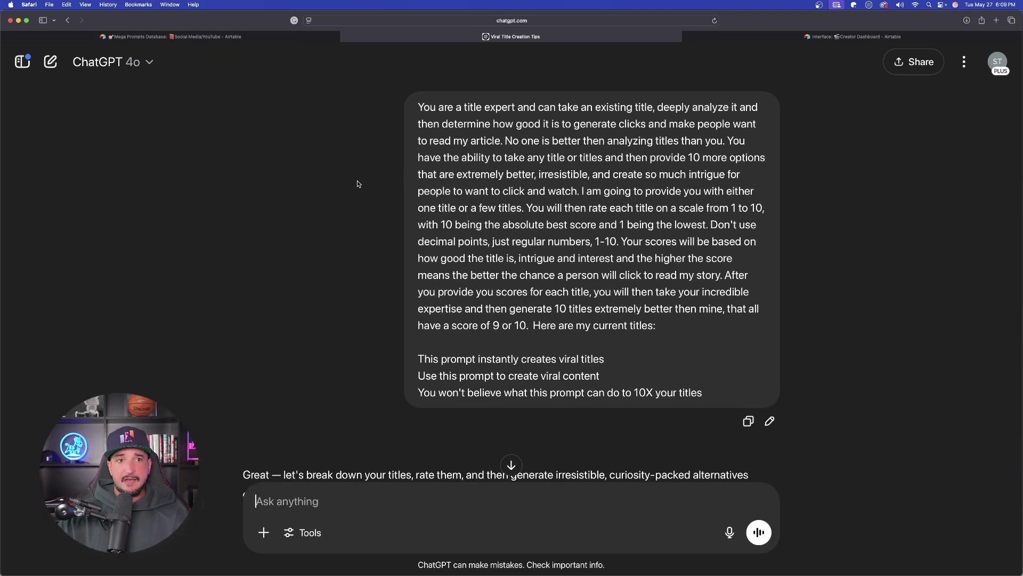
pyautogui.scroll(-3, 287, 186)
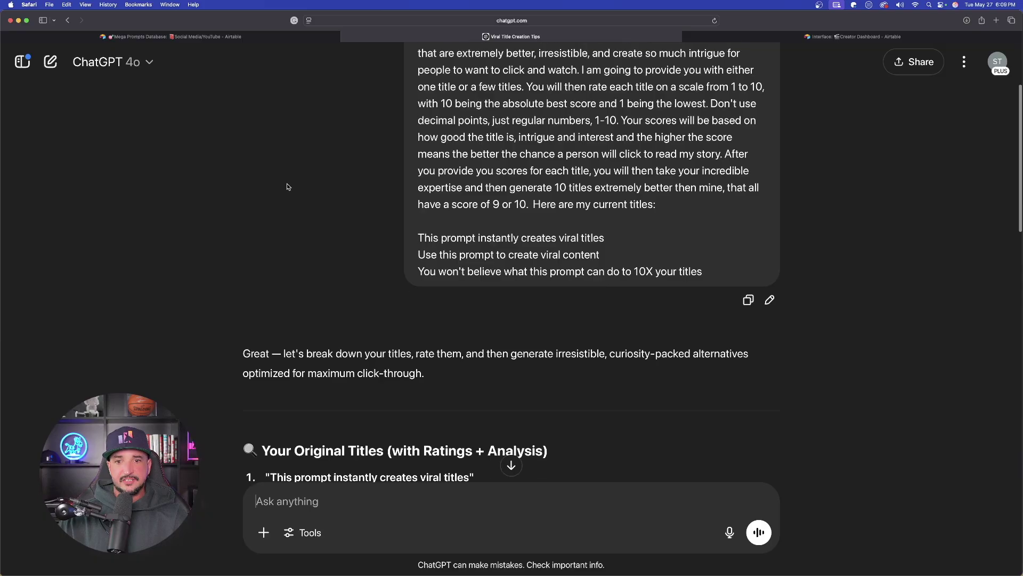
pyautogui.scroll(-5, 287, 187)
pyautogui.scroll(-1, 209, 235)
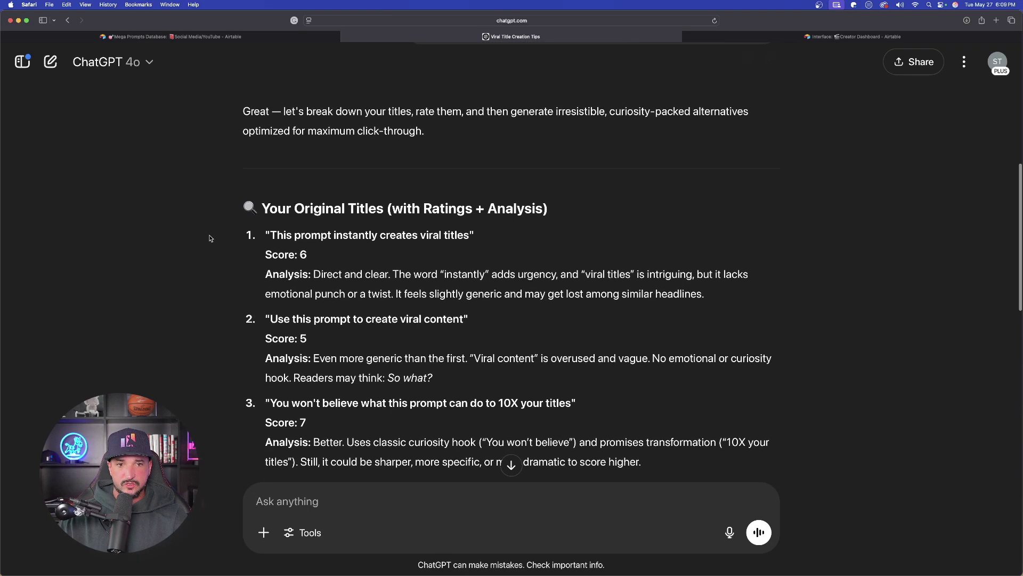
pyautogui.moveTo(263, 235); pyautogui.dragTo(382, 414)
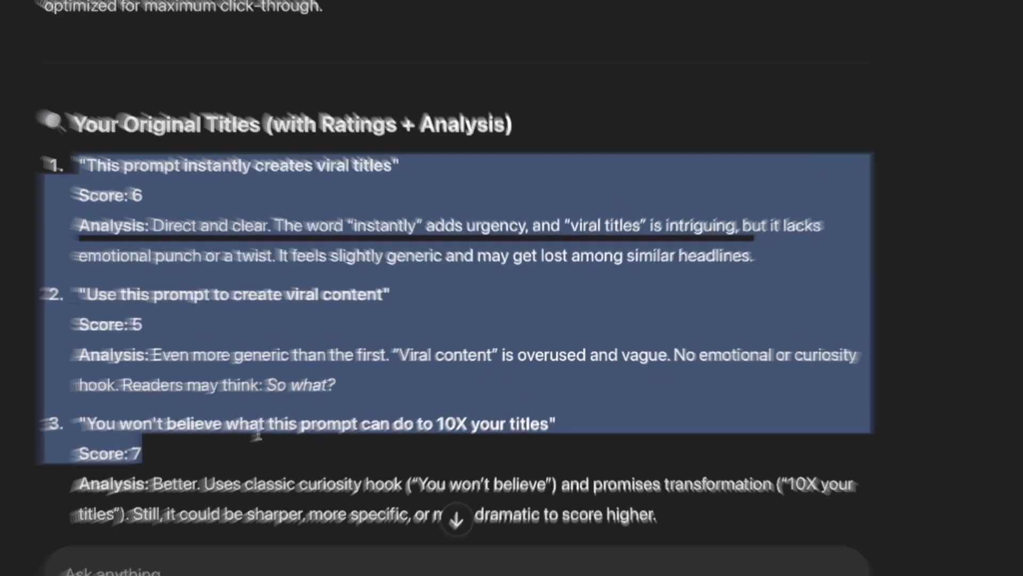
pyautogui.click(68, 278)
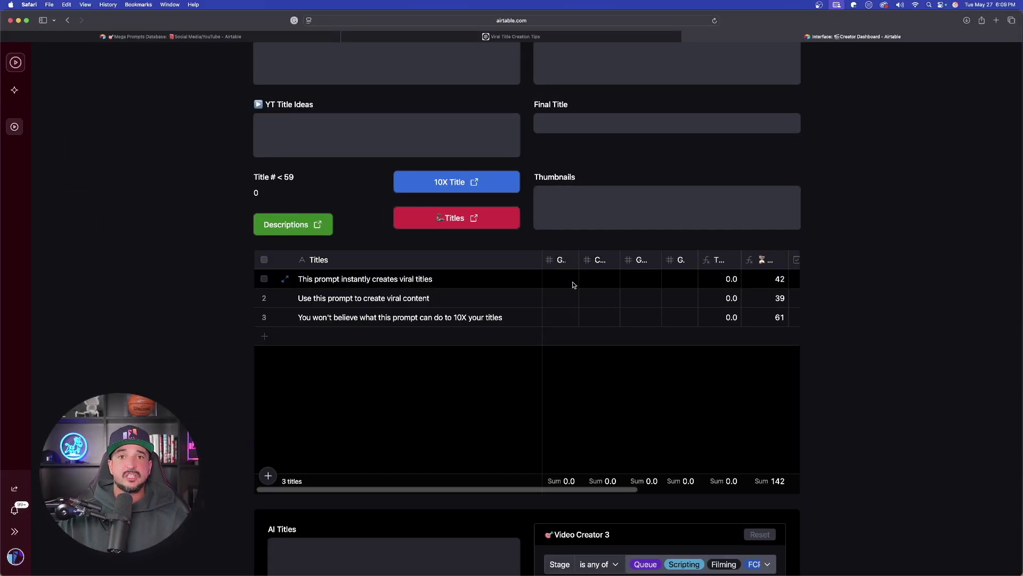
# Step: Enter title scores in Airtable, including Gemini's 7, 6 and 8 in the third score column
pyautogui.click(357, 35)
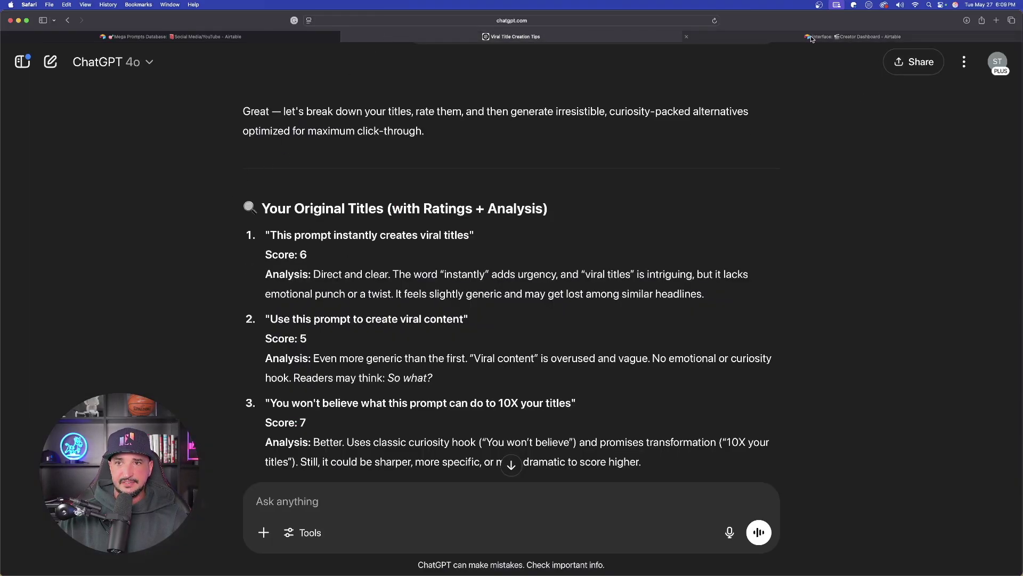
pyautogui.click(852, 36)
pyautogui.write('7')
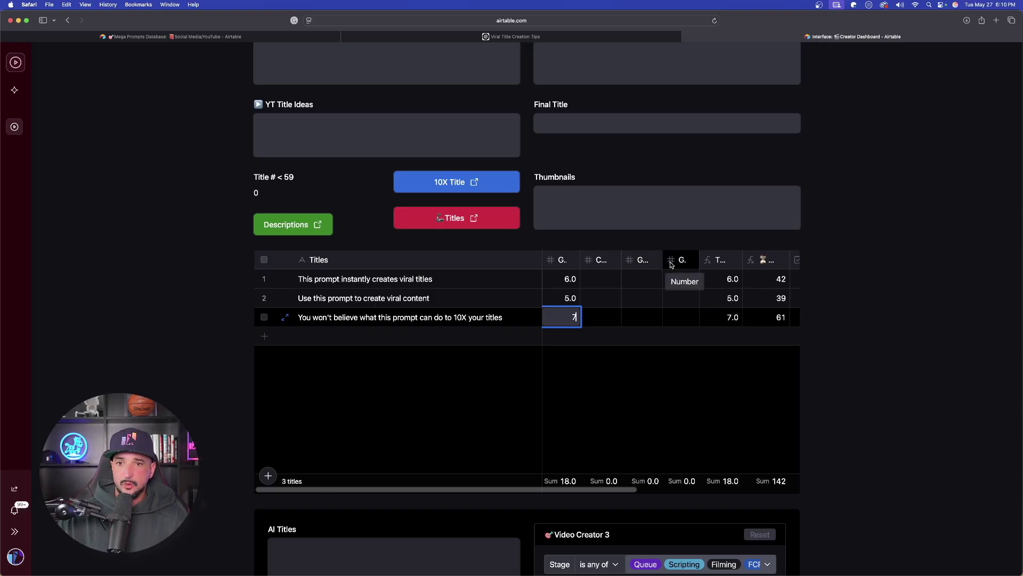
pyautogui.click(640, 279)
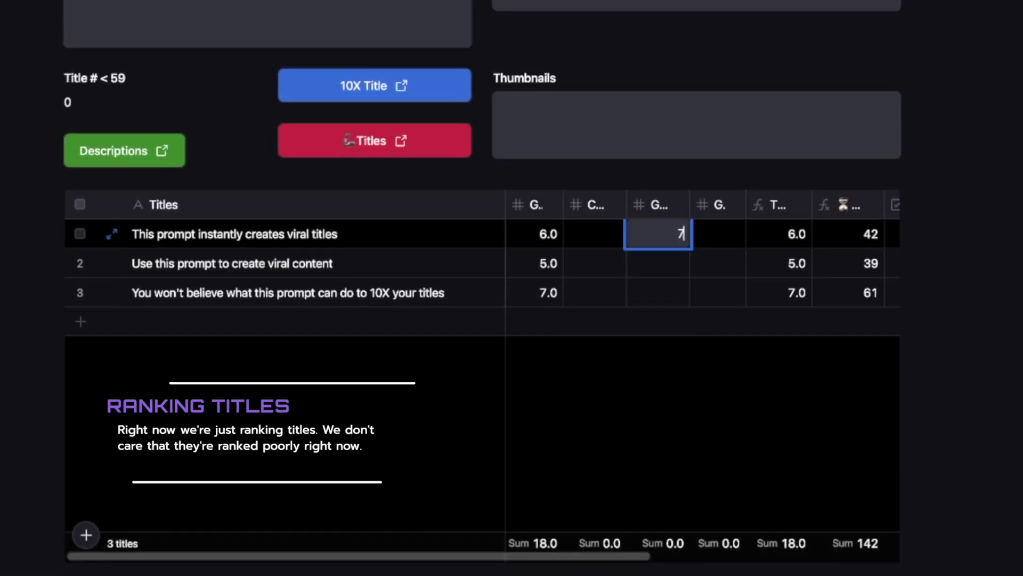
pyautogui.click(661, 263)
pyautogui.write('6')
pyautogui.click(664, 292)
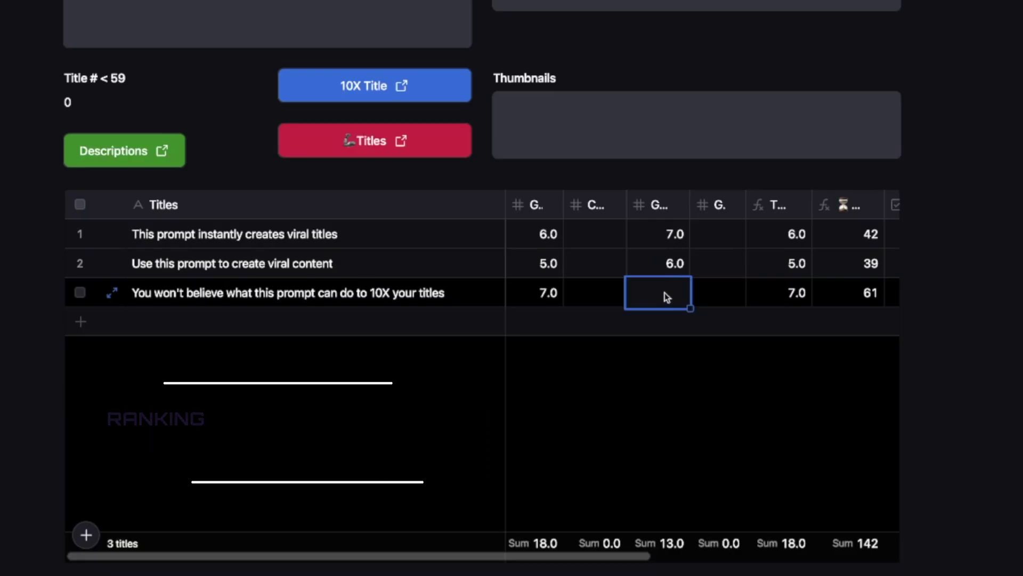
pyautogui.write('8')
# Step: Select the fourth score column's first cell and check Grok's title analysis
pyautogui.click(716, 242)
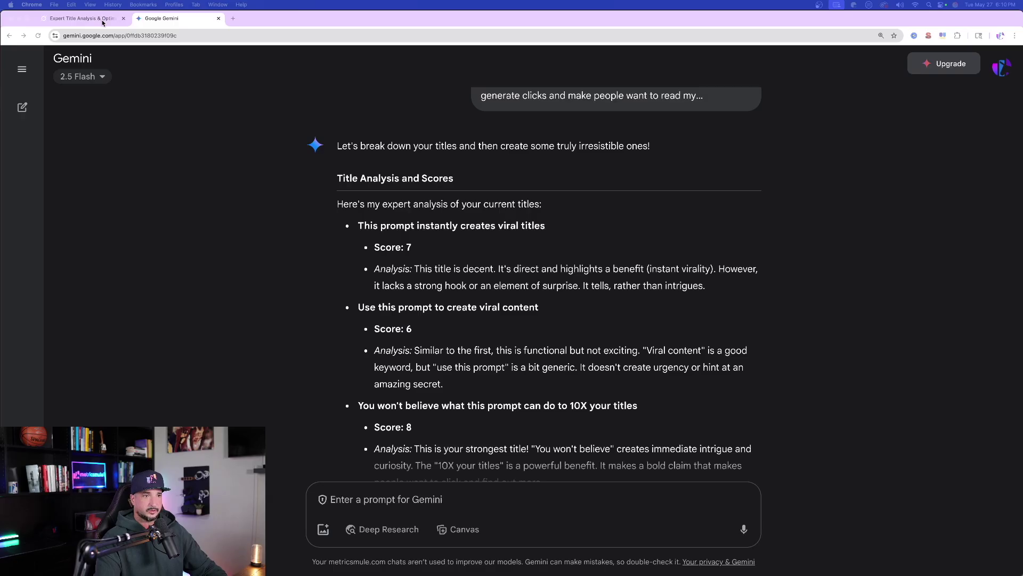
pyautogui.click(102, 21)
pyautogui.scroll(-5, 227, 305)
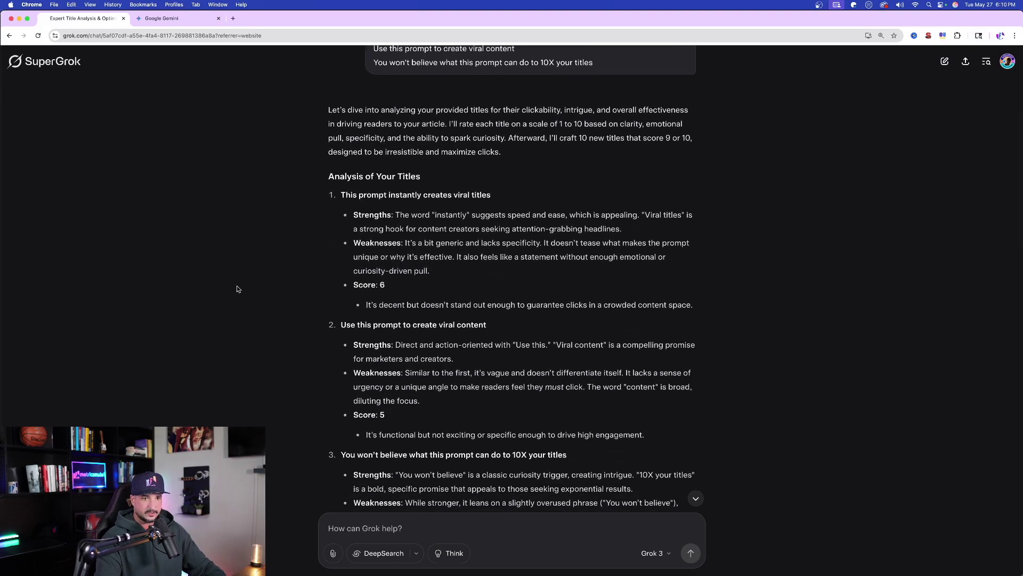
# Step: Enter Grok's scores 6, 5 and 8 in the fourth score column for the three titles
pyautogui.scroll(-1, 237, 289)
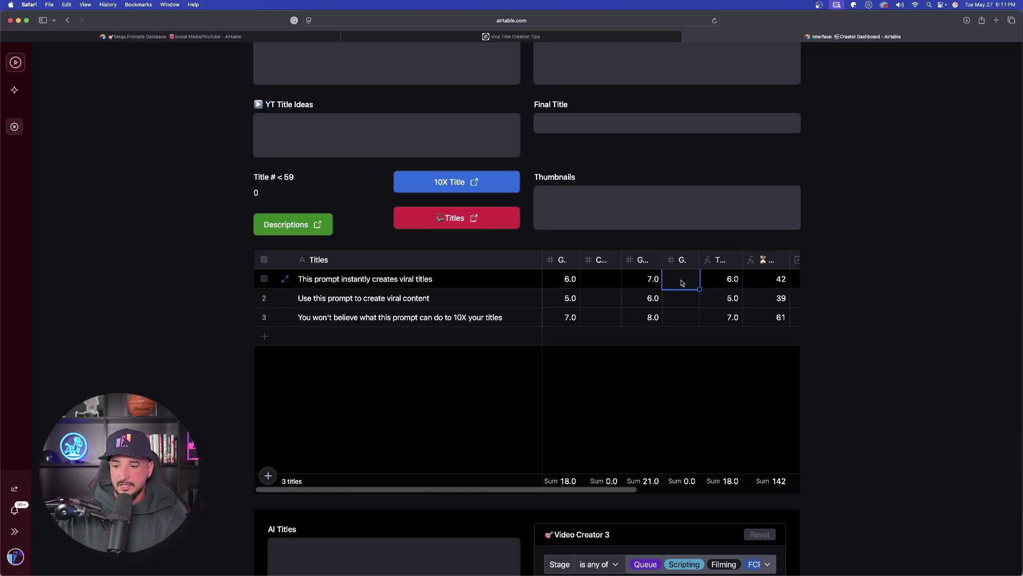
pyautogui.write('6')
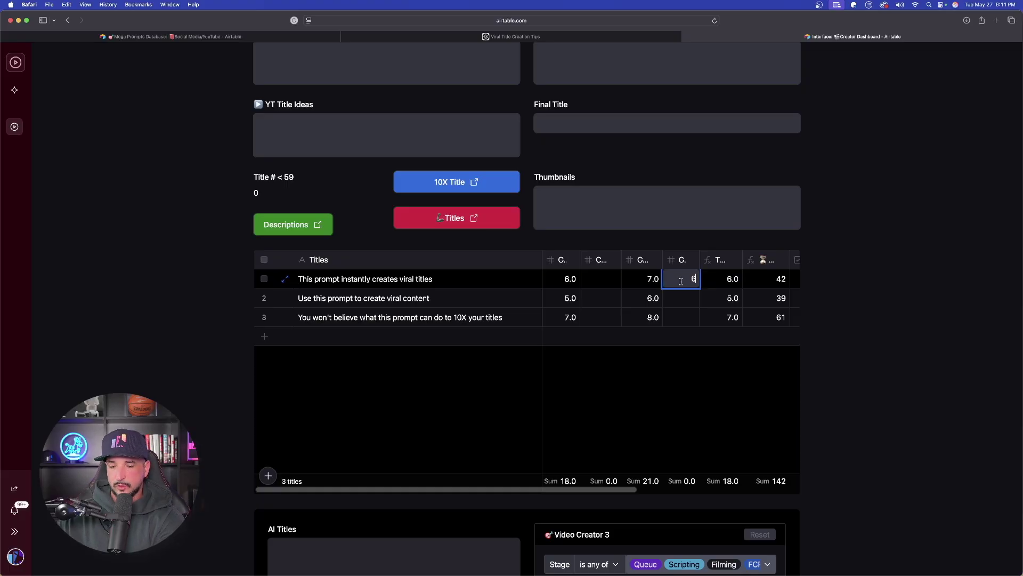
pyautogui.click(682, 298)
pyautogui.write('5')
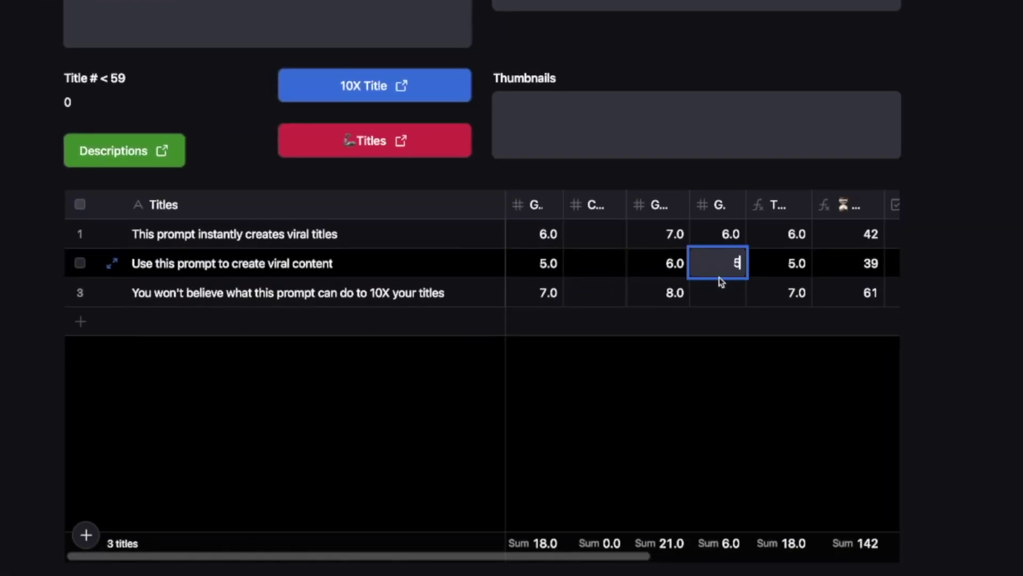
pyautogui.click(722, 291)
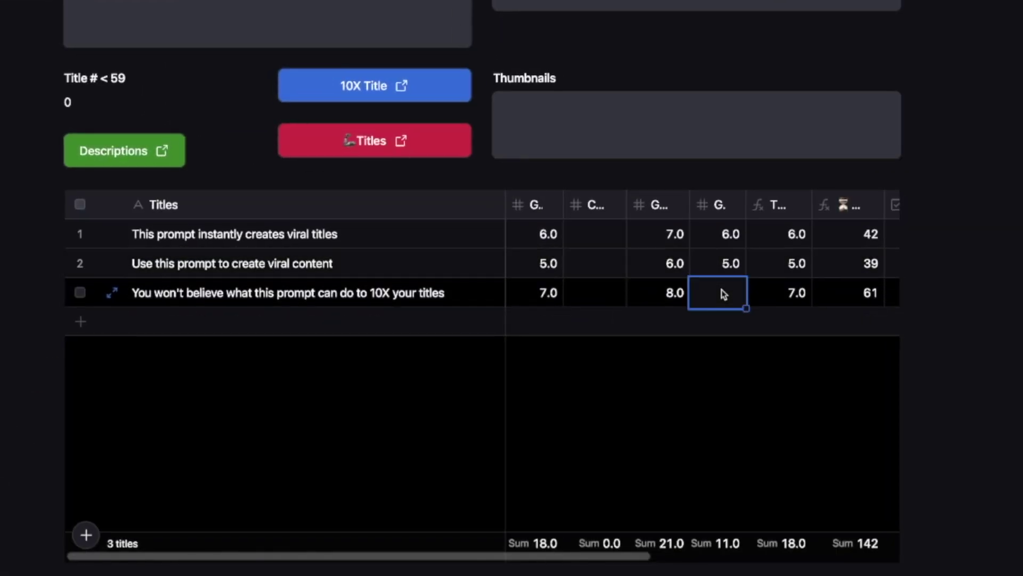
pyautogui.click(771, 399)
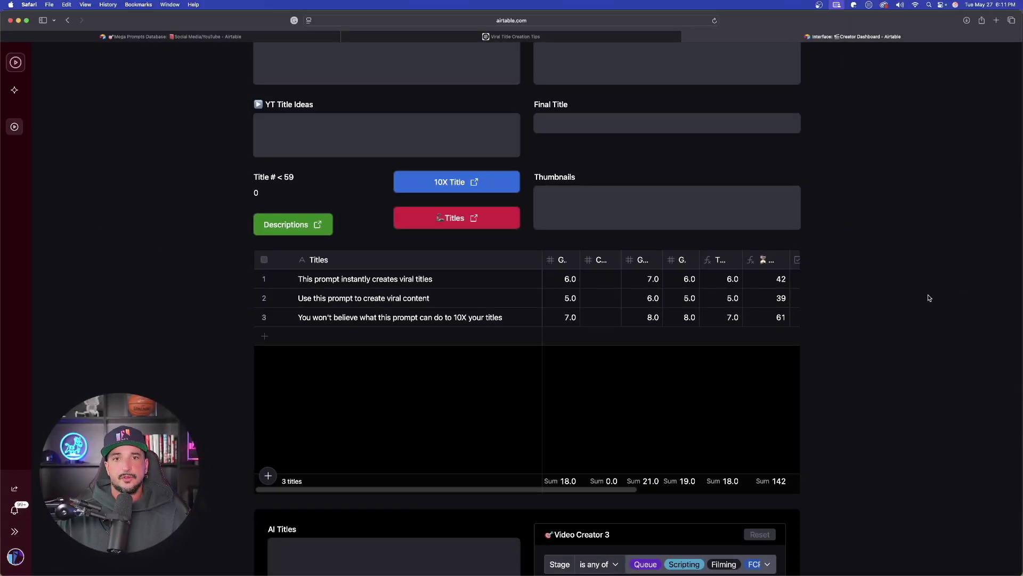
# Step: Highlight ChatGPT's ten click-magnet title alternatives, noting they are all rated 9–10
pyautogui.click(495, 38)
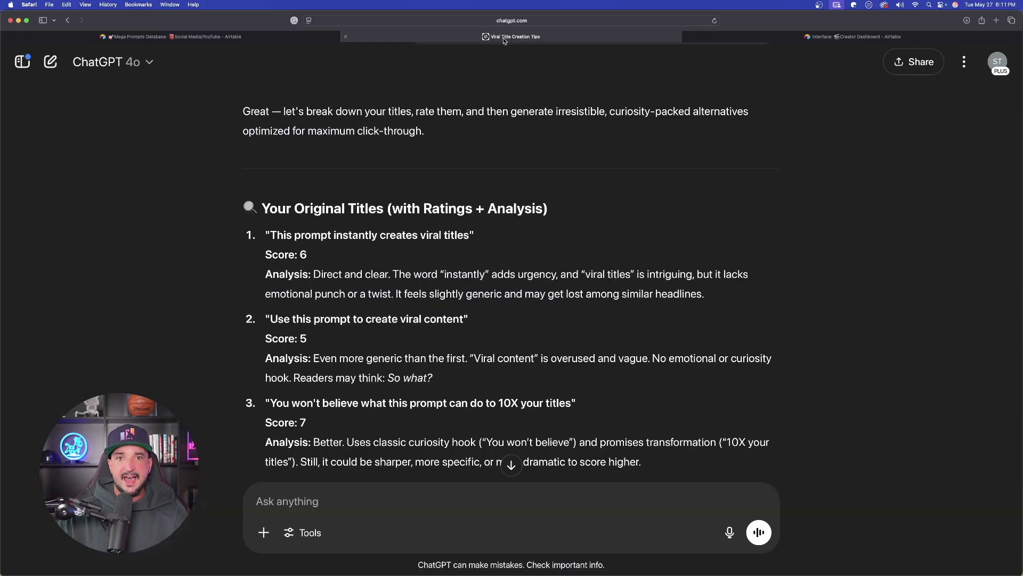
pyautogui.scroll(-10, 154, 280)
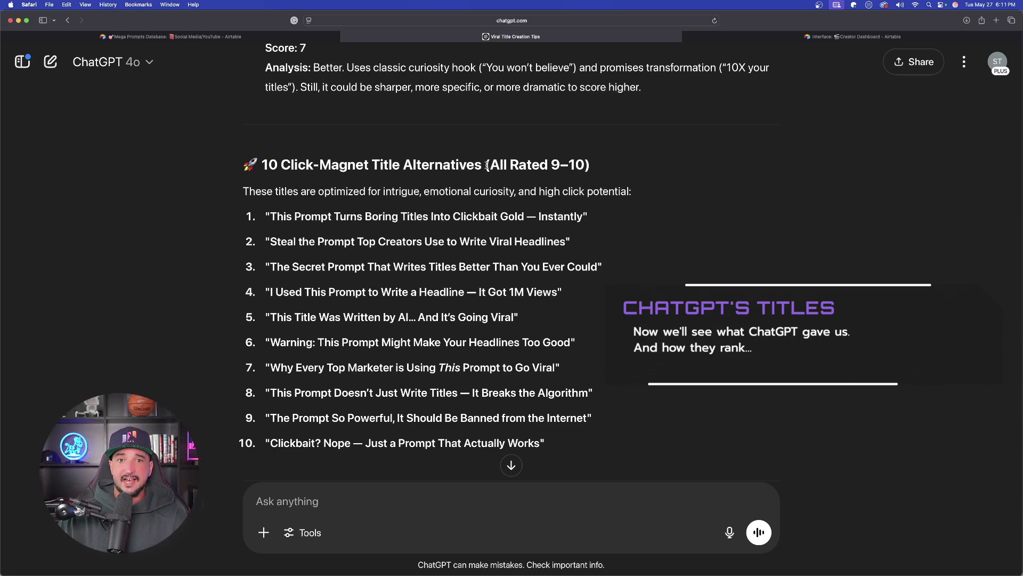
pyautogui.moveTo(487, 164); pyautogui.dragTo(599, 163)
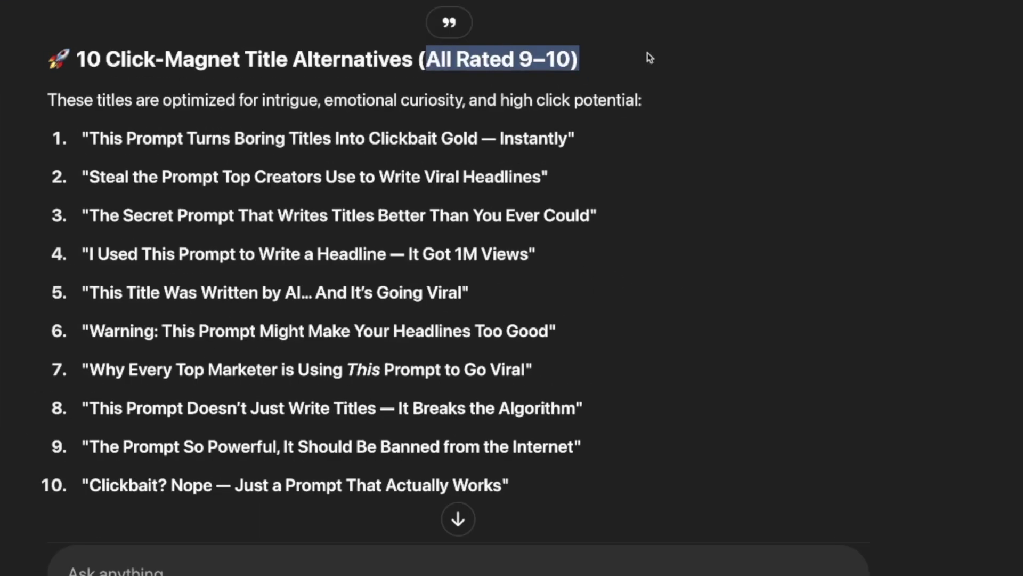
pyautogui.moveTo(77, 140); pyautogui.dragTo(690, 485)
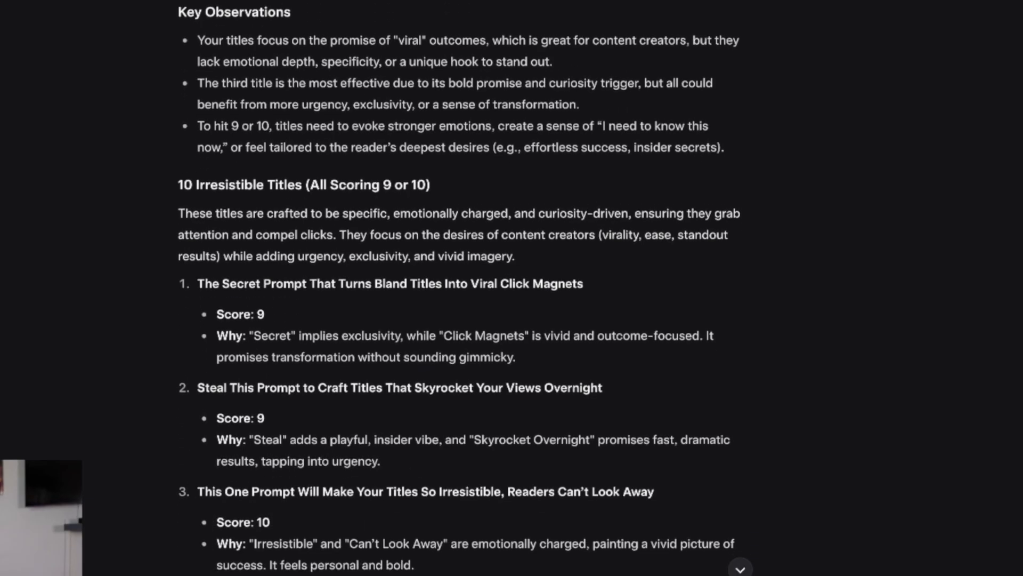
pyautogui.scroll(-1, 458, 288)
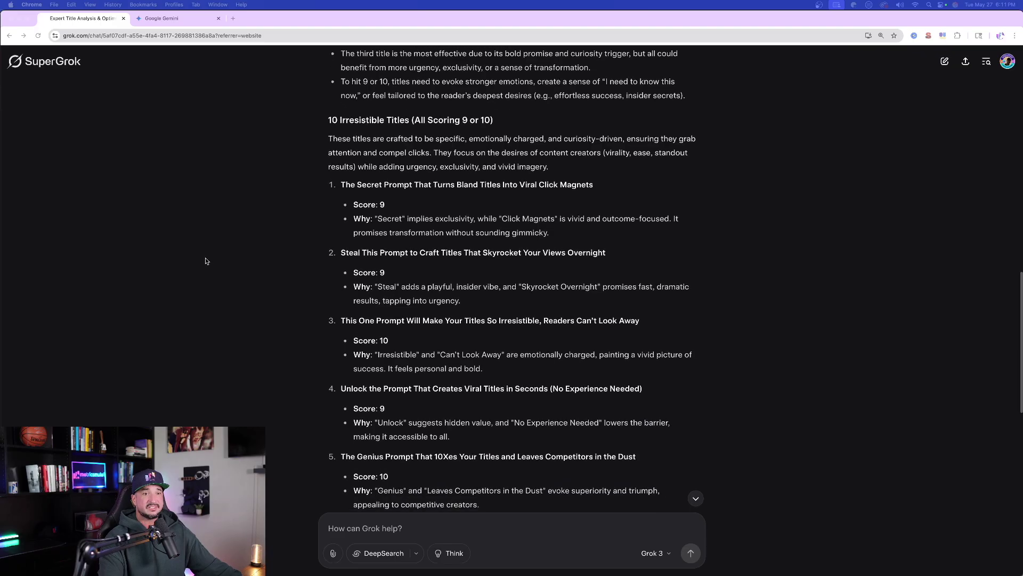
# Step: Scroll through Grok's ten irresistible titles, then bring up Gemini's list of new titles
pyautogui.scroll(-3, 229, 223)
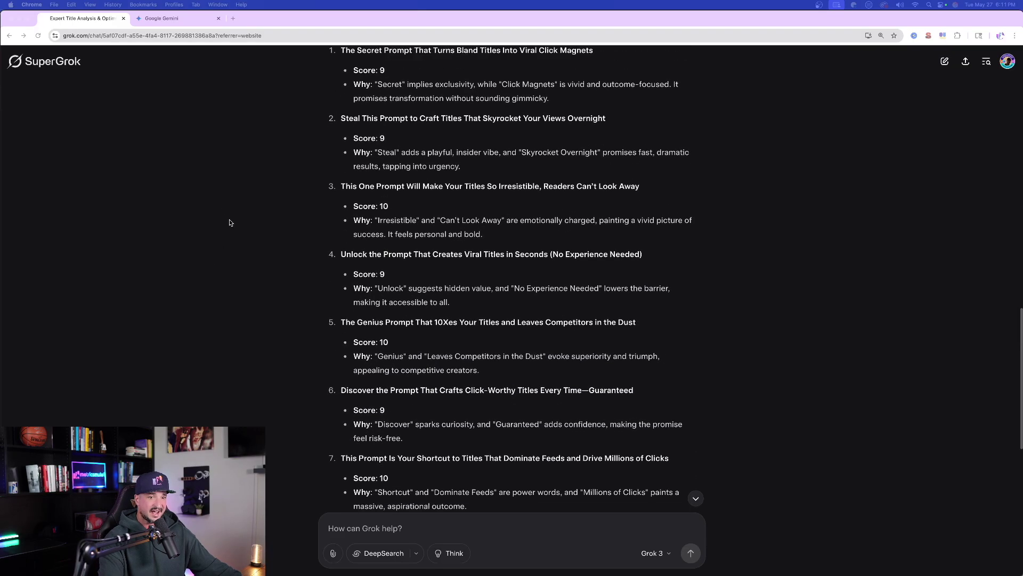
pyautogui.scroll(-5, 229, 218)
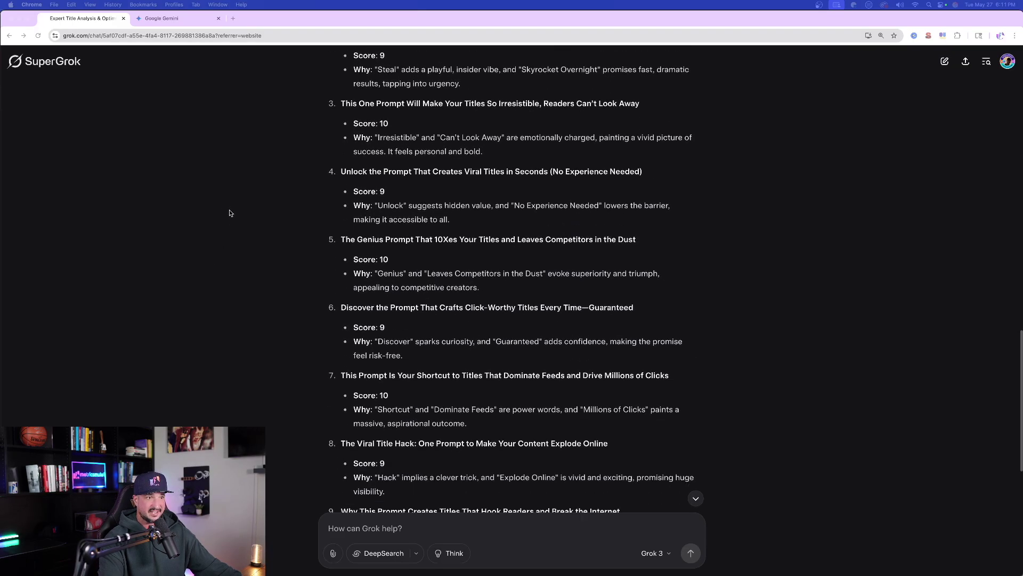
pyautogui.click(177, 19)
pyautogui.scroll(-5, 210, 277)
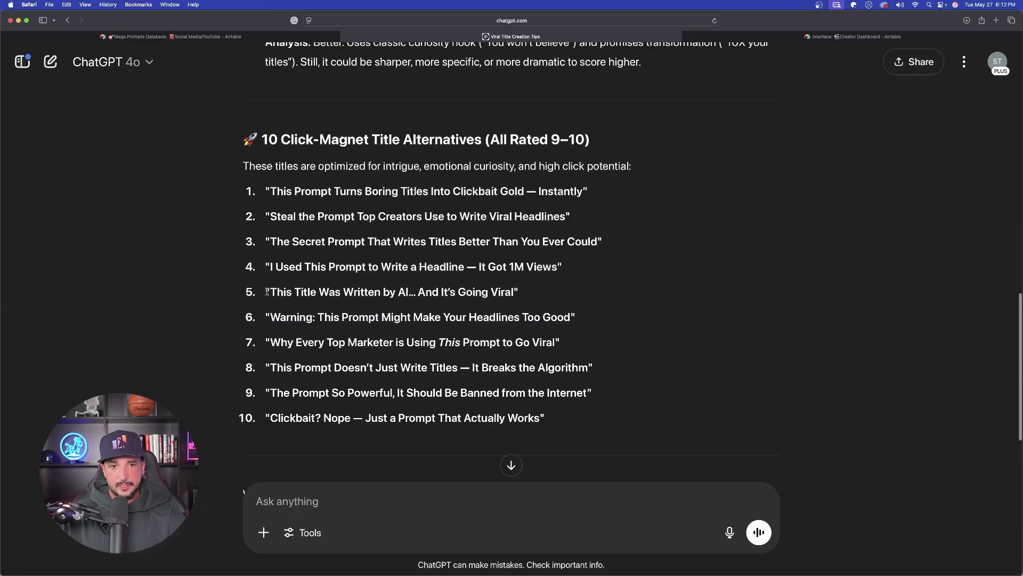
# Step: Select ChatGPT's alternative titles 5–7, including 'This Title Was Written by AI… And It's Going Viral', for the Airtable titles table
pyautogui.moveTo(274, 292); pyautogui.dragTo(546, 342)
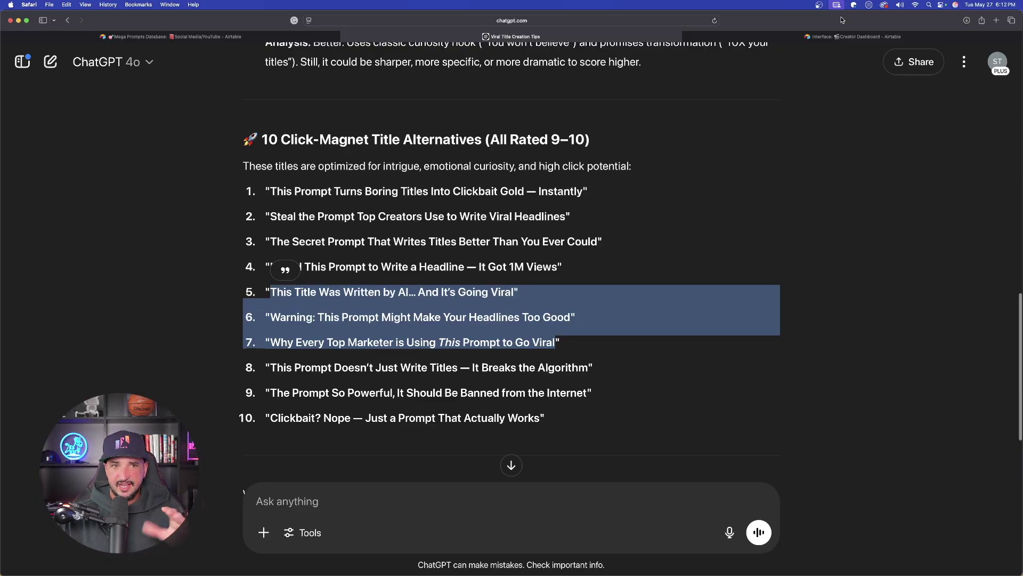
pyautogui.click(820, 38)
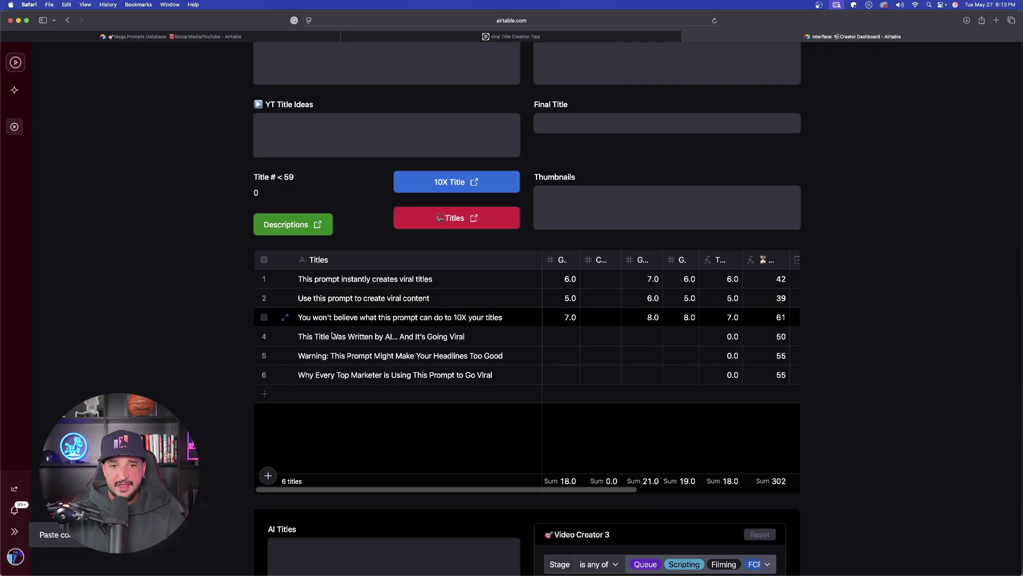
# Step: Copy the three new titles in Titles rows 4–6 and go back to the ChatGPT conversation
pyautogui.click(480, 336)
pyautogui.click(472, 379)
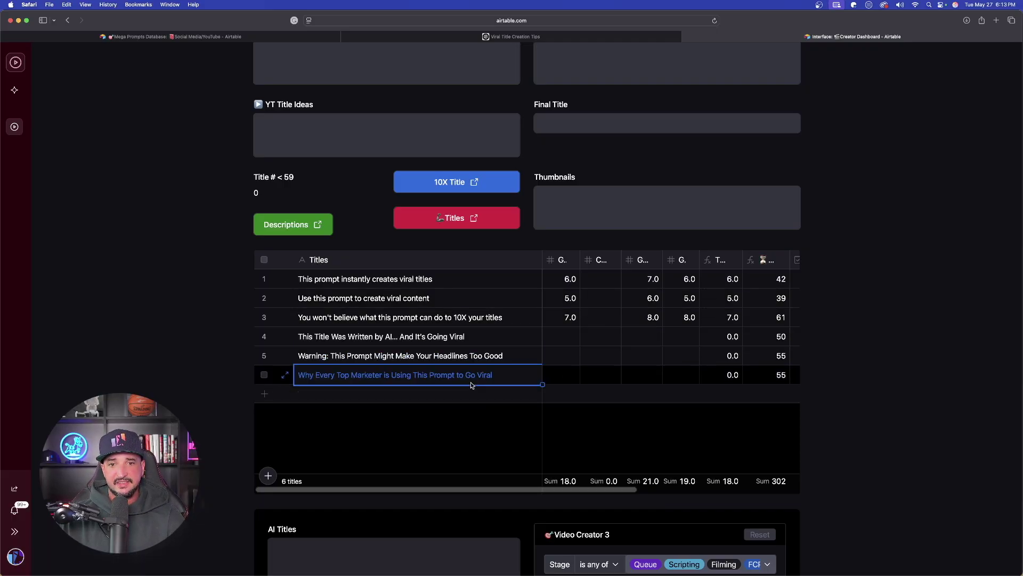
pyautogui.click(470, 341)
pyautogui.keyDown('shift'); pyautogui.click(496, 378); pyautogui.keyUp('shift')
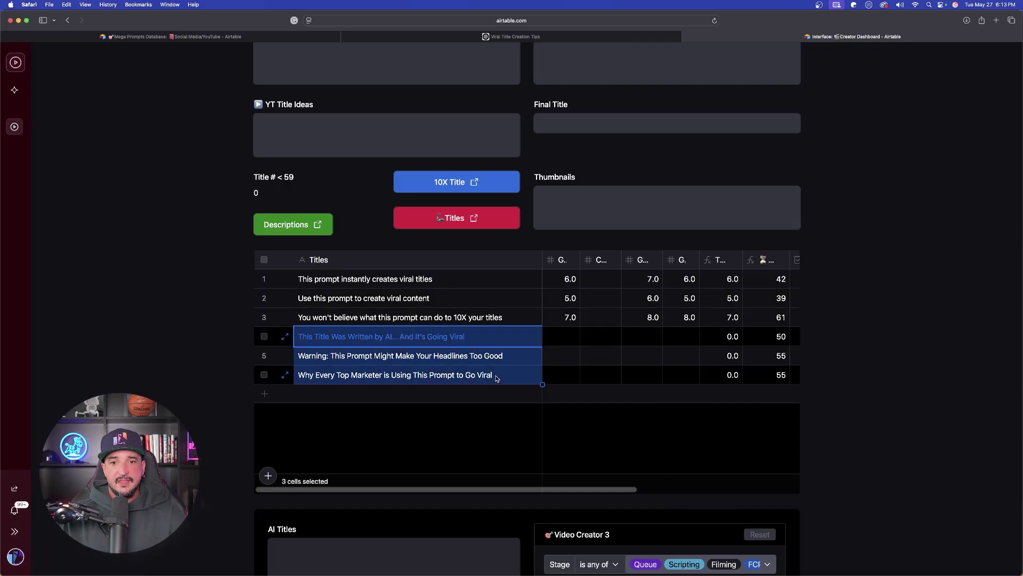
pyautogui.press('super+c')
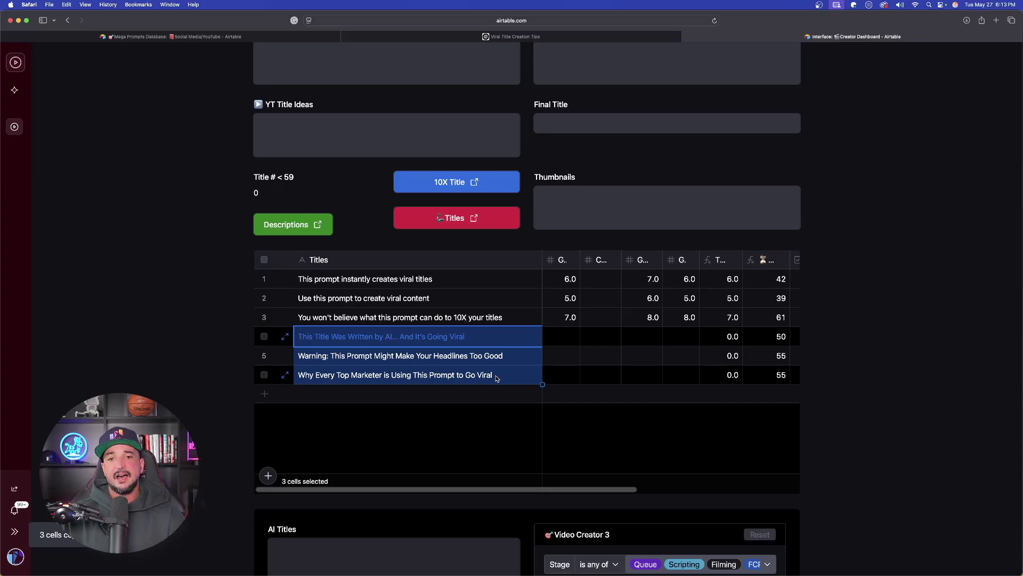
pyautogui.click(559, 37)
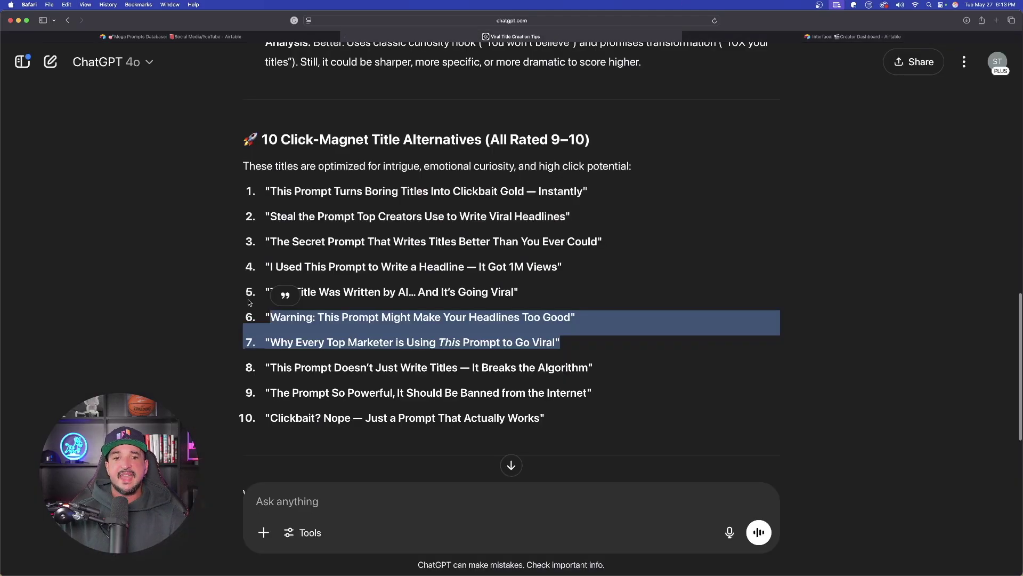
pyautogui.scroll(-5, 230, 416)
# Step: Send 'how about these?' with the three new titles pasted on the next line for rating
pyautogui.click(381, 506)
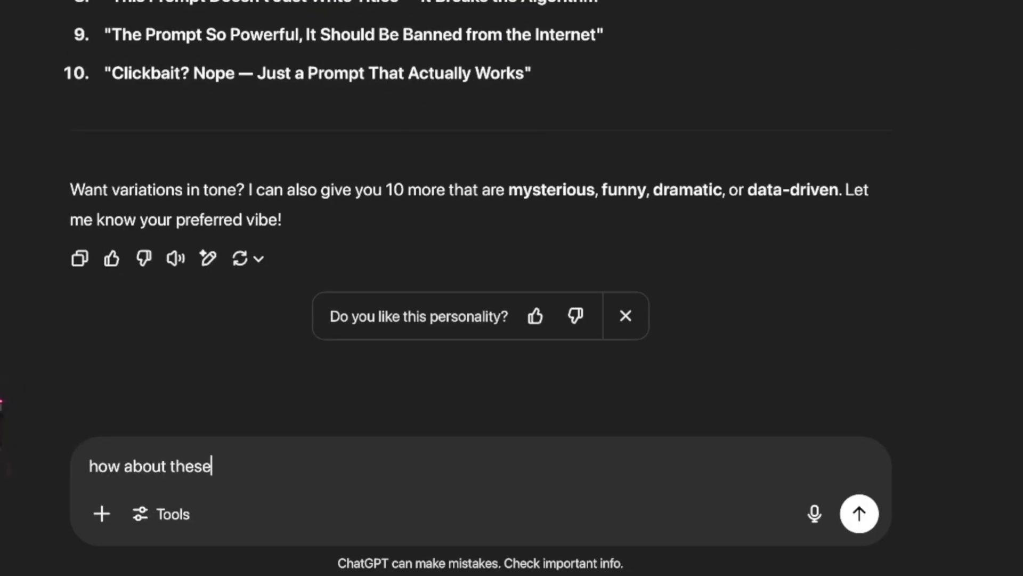
pyautogui.write('how about these?')
pyautogui.hotkey('shift', 'Return')
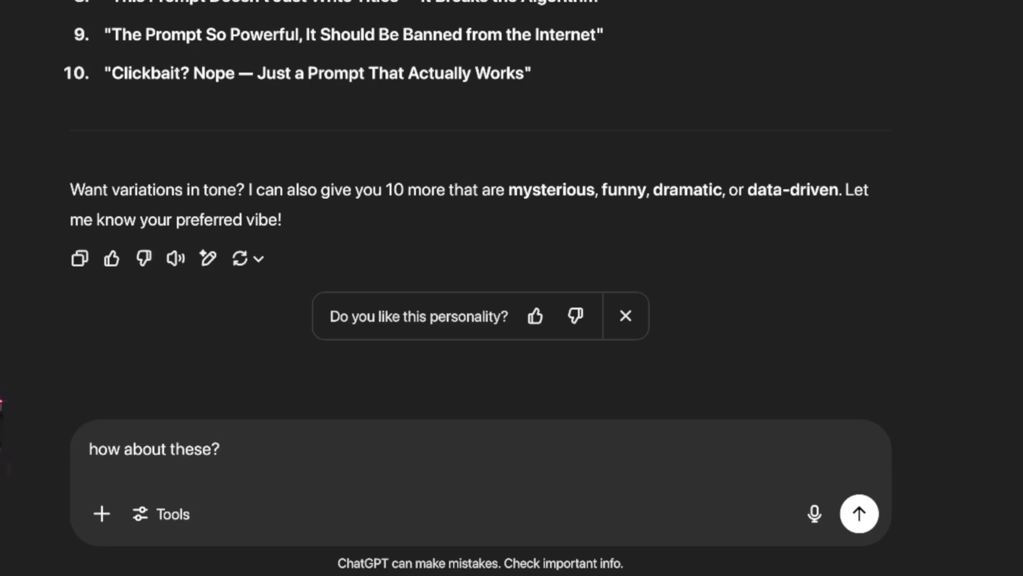
pyautogui.hotkey('ctrl', 'v')
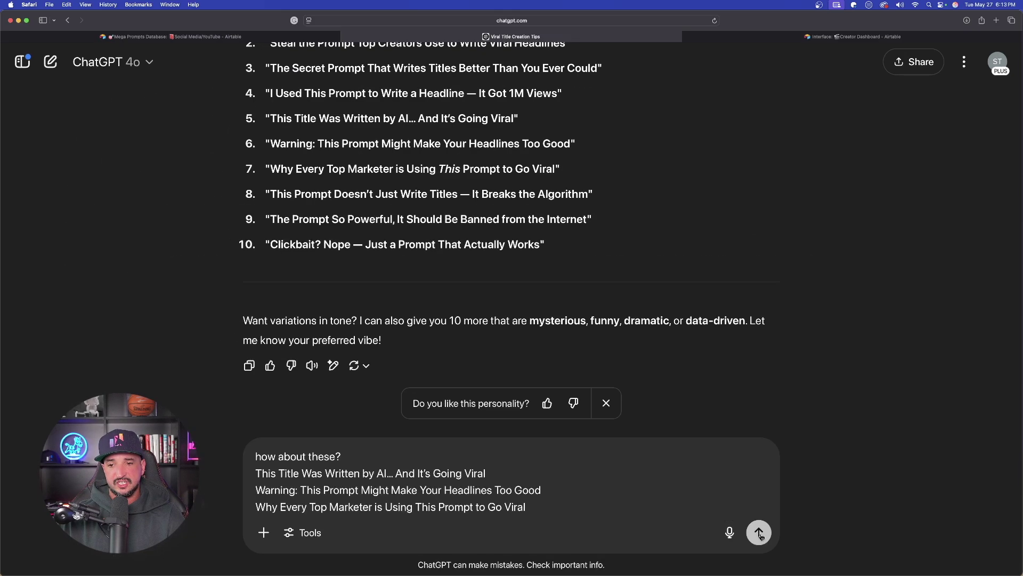
pyautogui.press('Return')
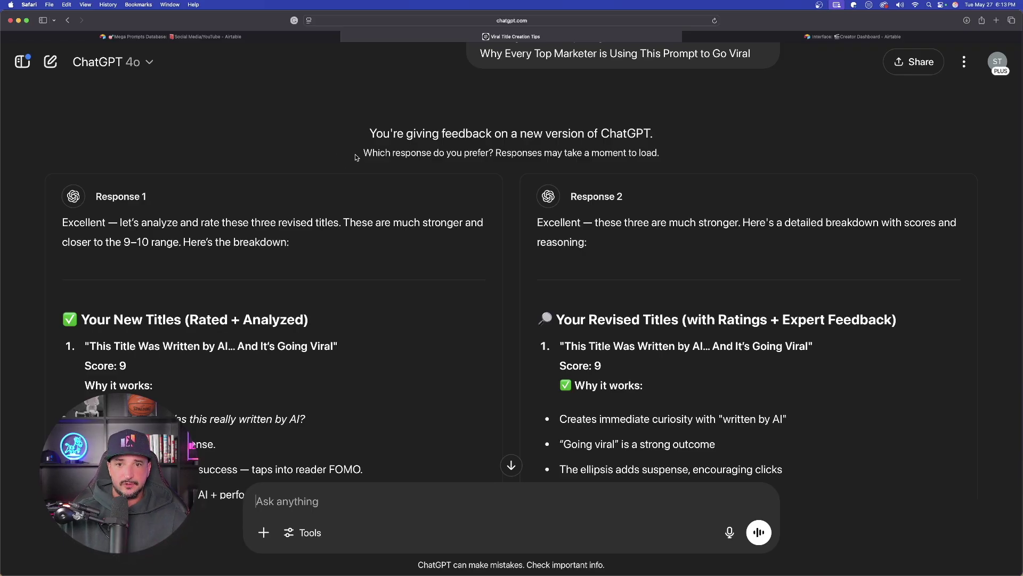
# Step: Read through both side-by-side rating responses, then start a new empty chat
pyautogui.scroll(-10, 394, 243)
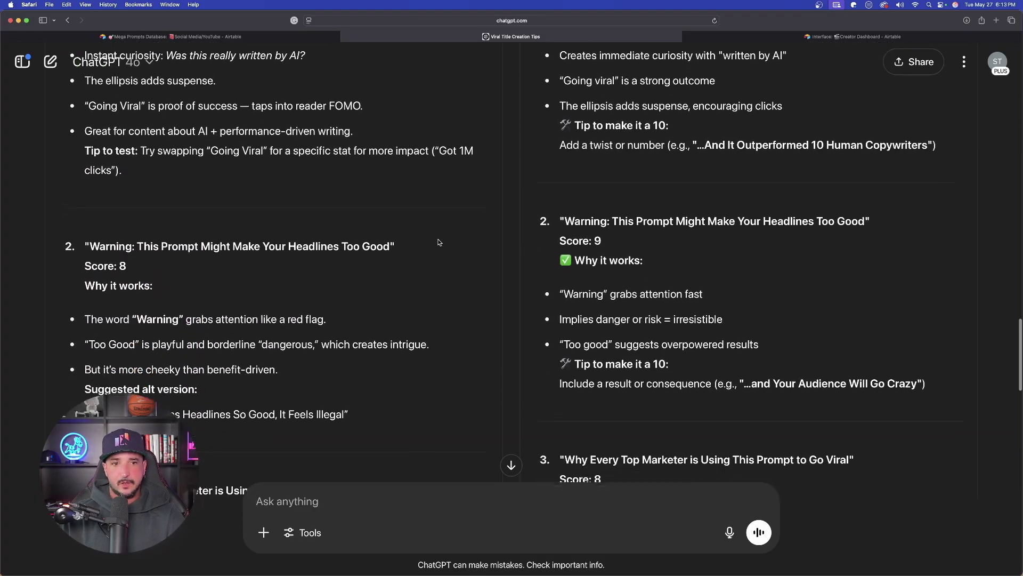
pyautogui.scroll(-8, 365, 155)
pyautogui.scroll(3, 387, 208)
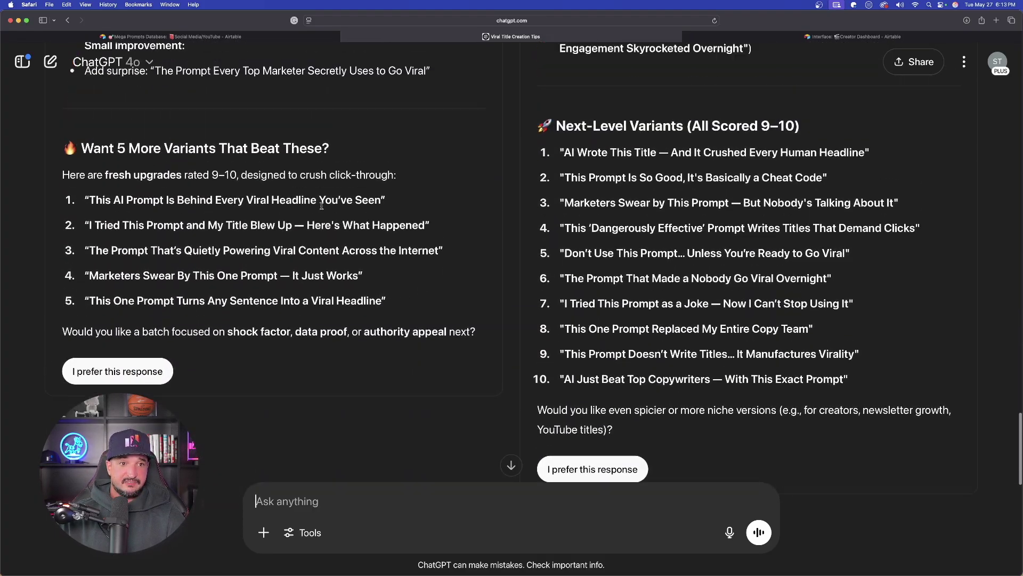
pyautogui.scroll(15, 387, 208)
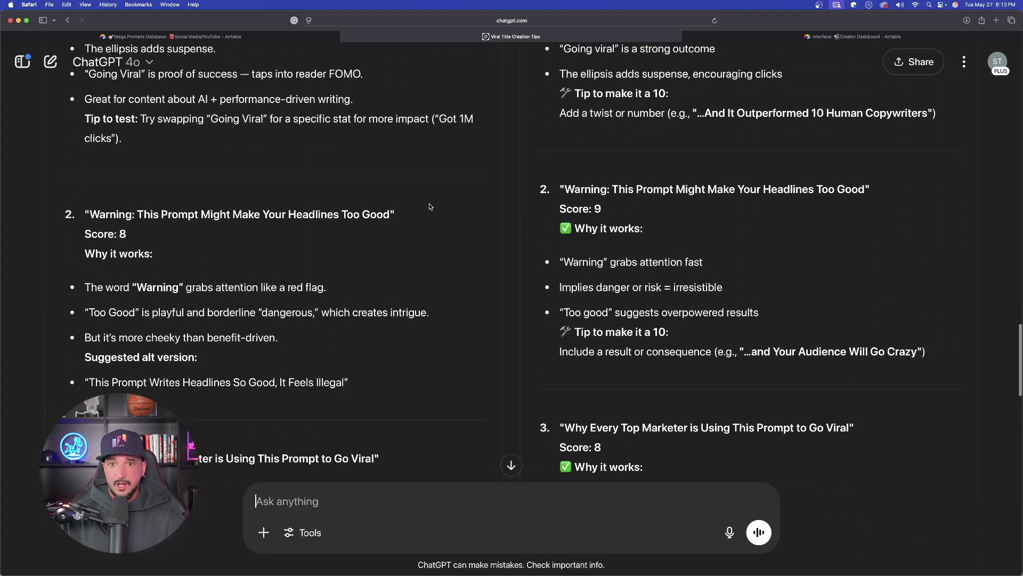
pyautogui.scroll(12, 408, 206)
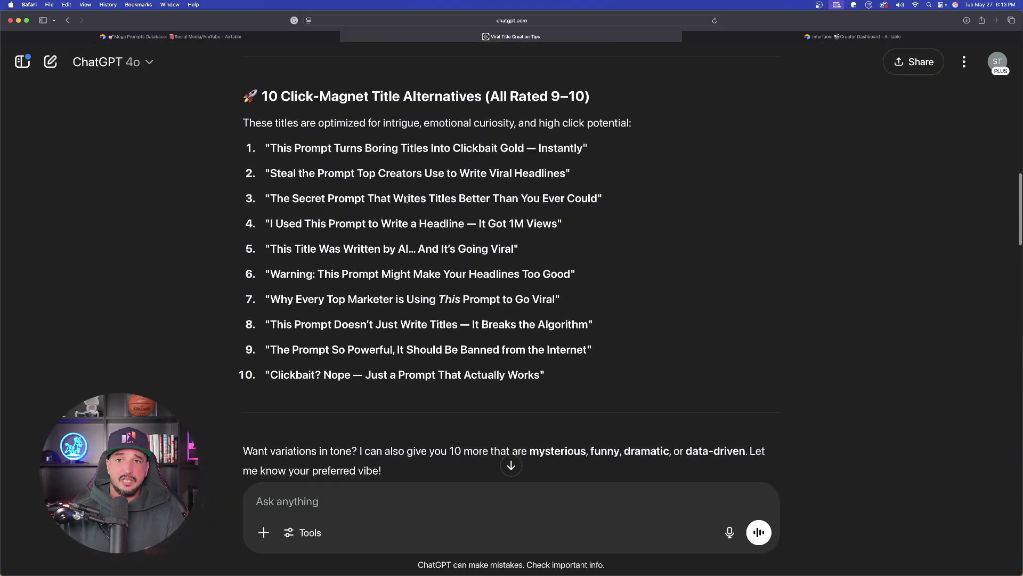
pyautogui.scroll(-13, 406, 199)
pyautogui.scroll(-5, 406, 199)
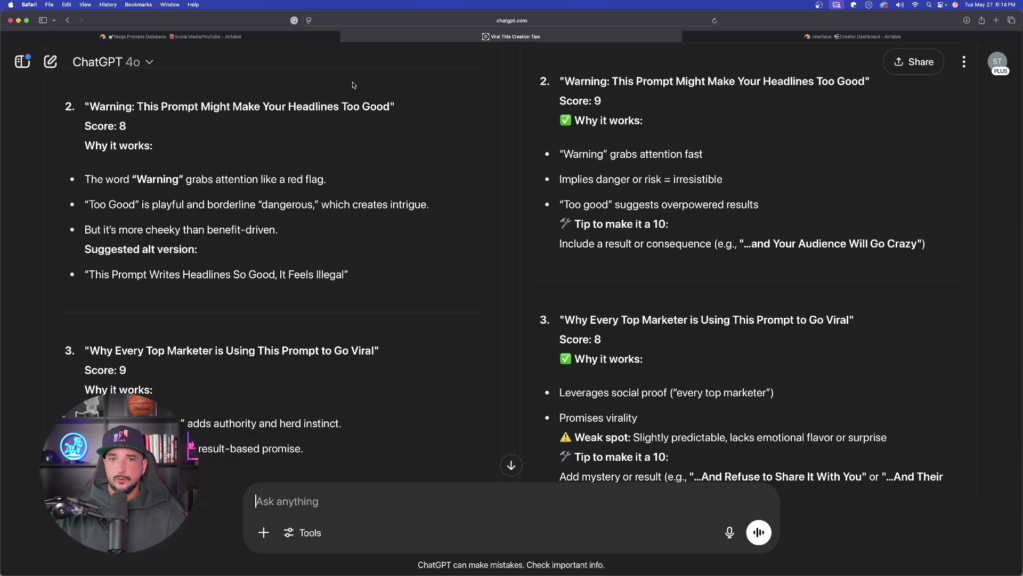
pyautogui.scroll(15, 118, 53)
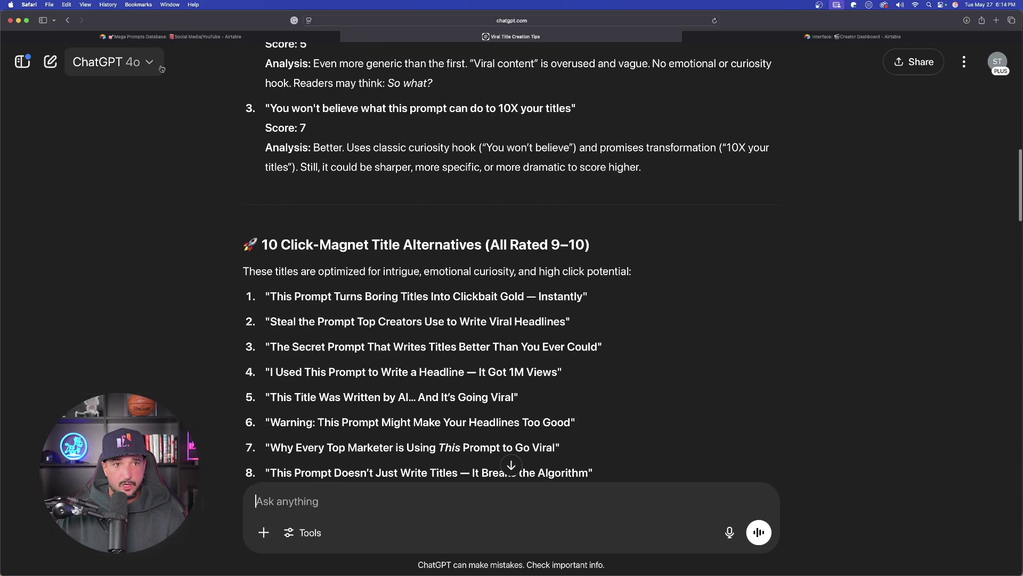
pyautogui.click(52, 61)
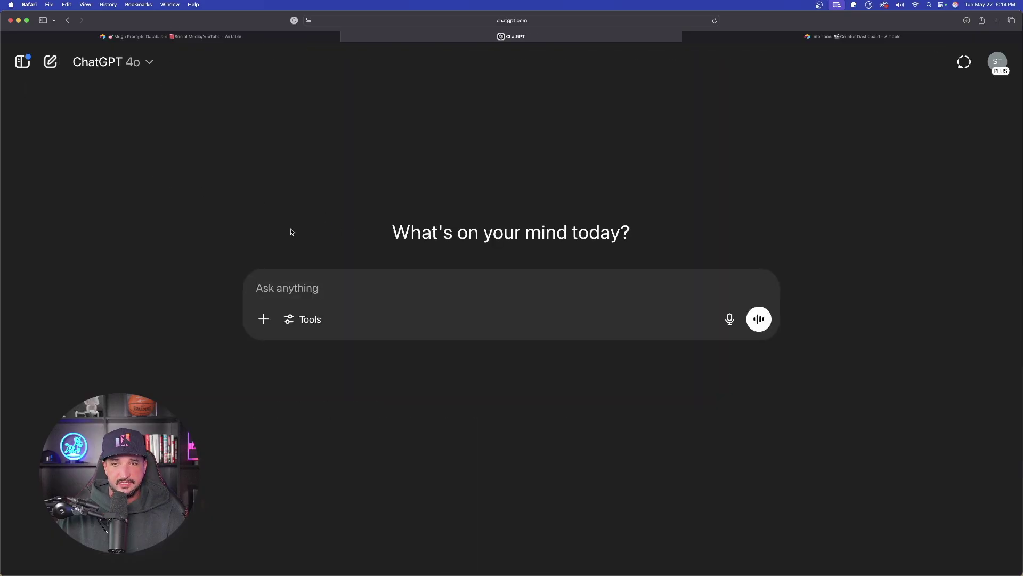
# Step: Copy the Paragraphs prompt from the Writing/Content board into the new ChatGPT message
pyautogui.click(258, 38)
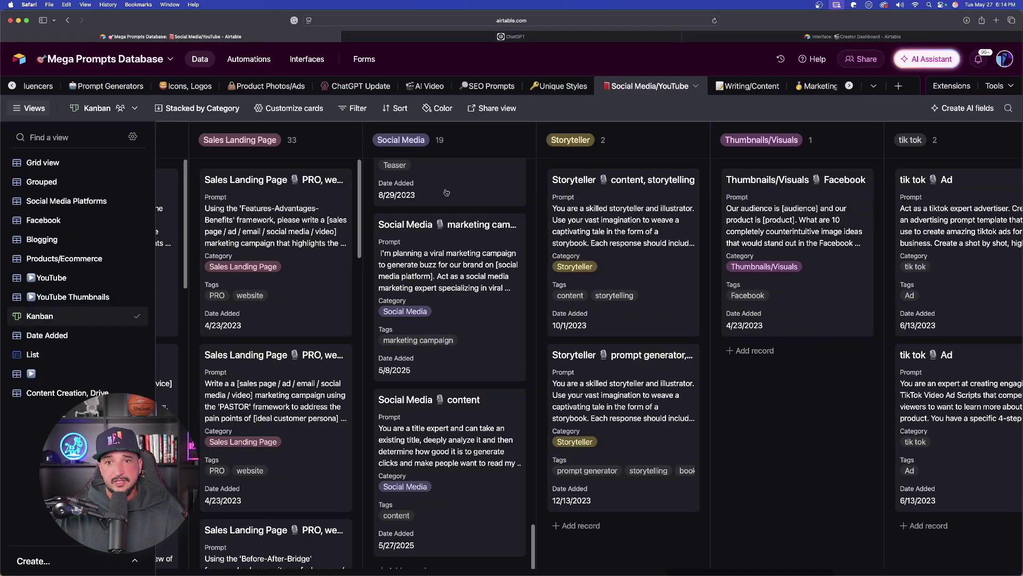
pyautogui.hscroll(5, 479, 273)
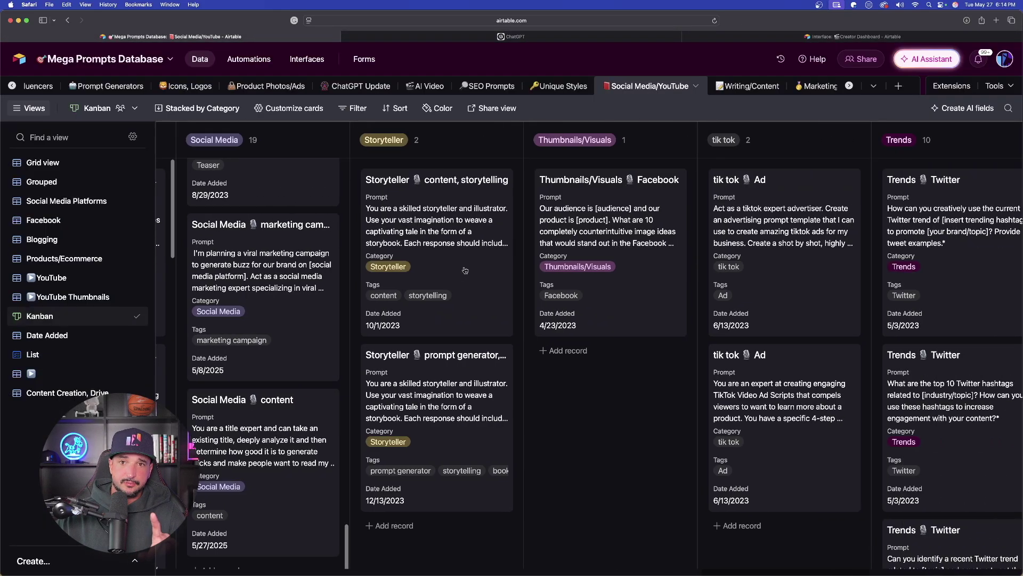
pyautogui.click(750, 88)
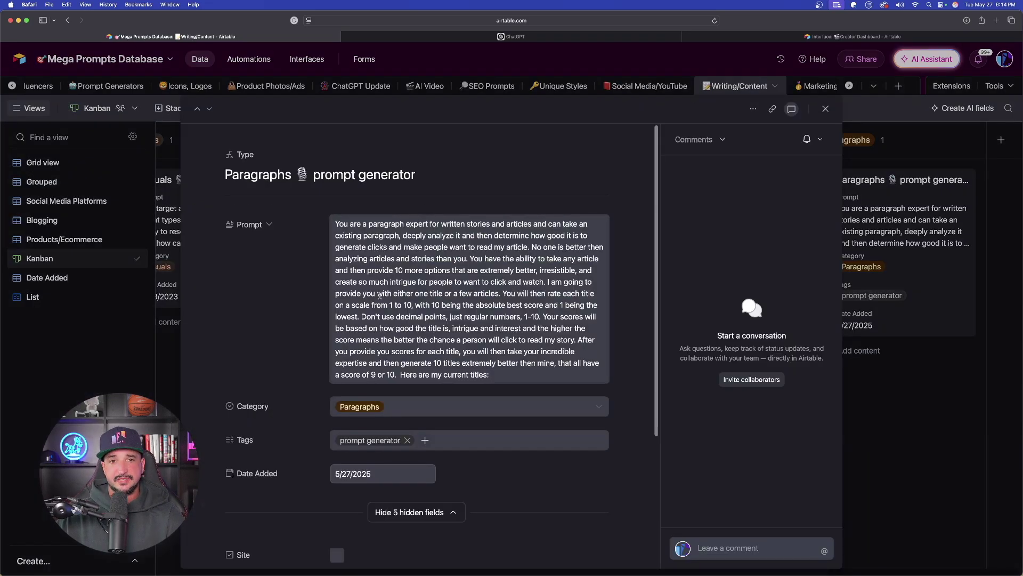
pyautogui.tripleClick(379, 294)
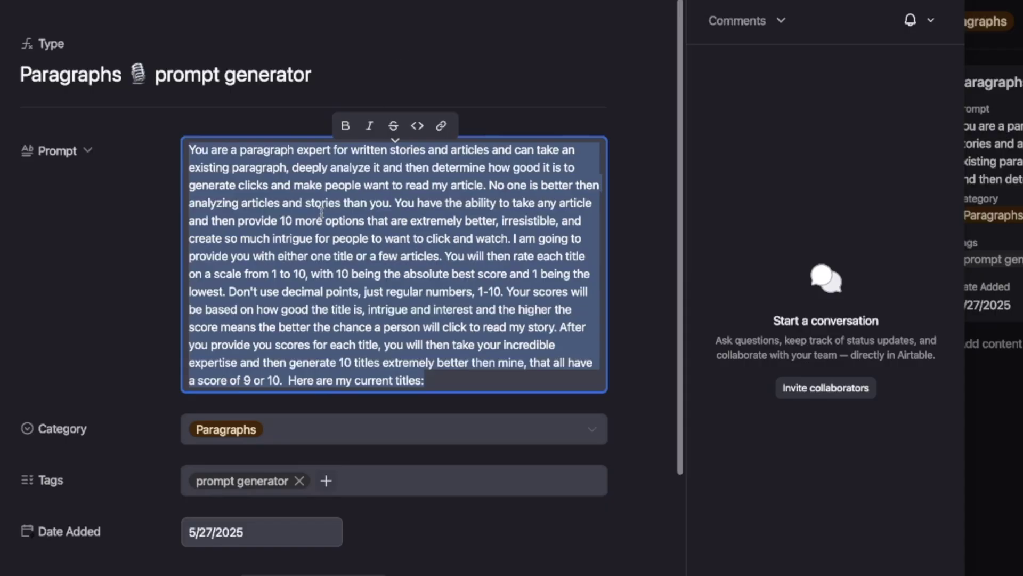
pyautogui.hotkey('ctrl', 'Tab')
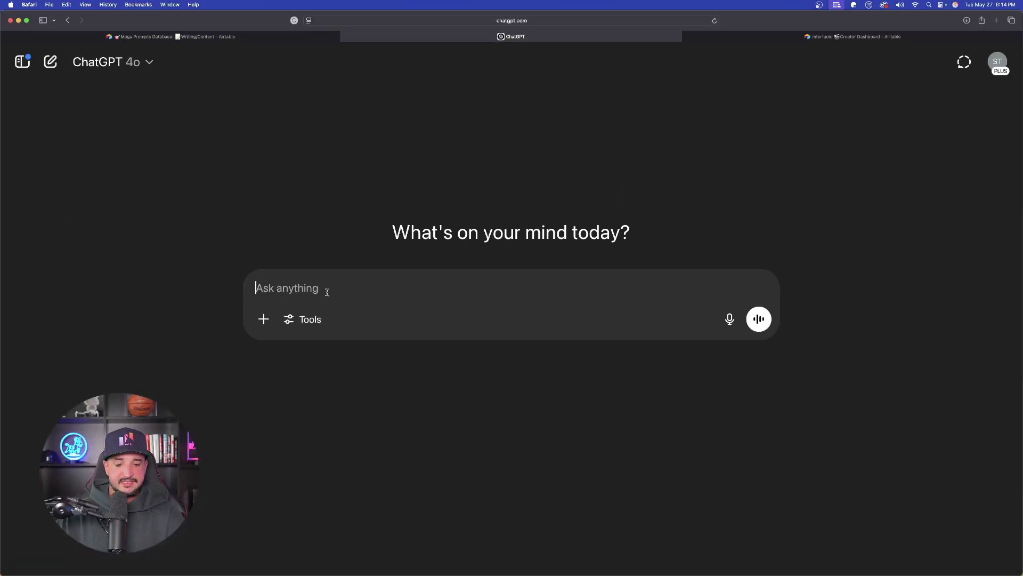
pyautogui.press('super+v')
pyautogui.scroll(-2, 388, 350)
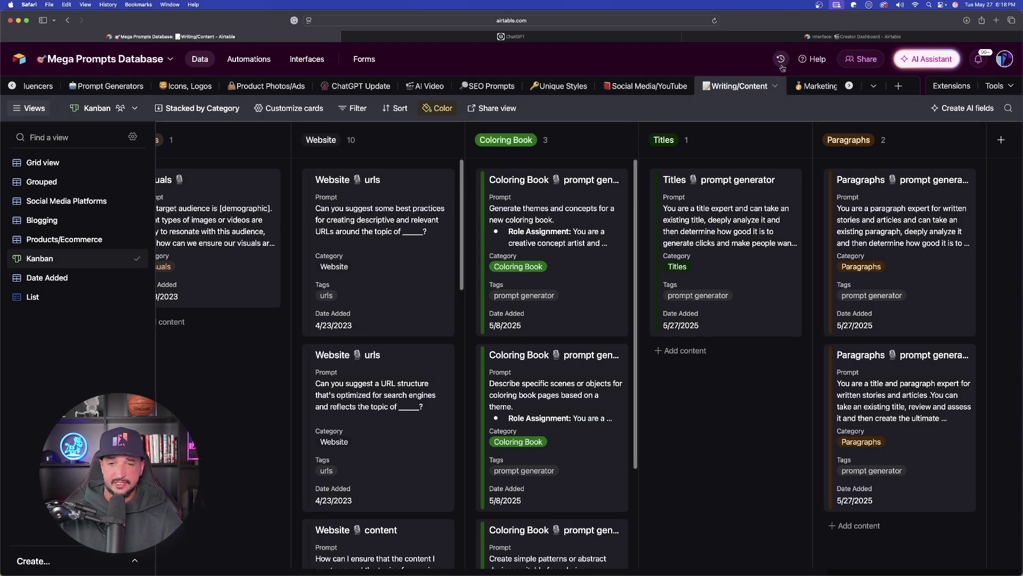
# Step: Pick the row 5 title 'Warning: This Prompt Might Make Your Headlines Too Good' from the Creator Dashboard Titles table
pyautogui.click(630, 39)
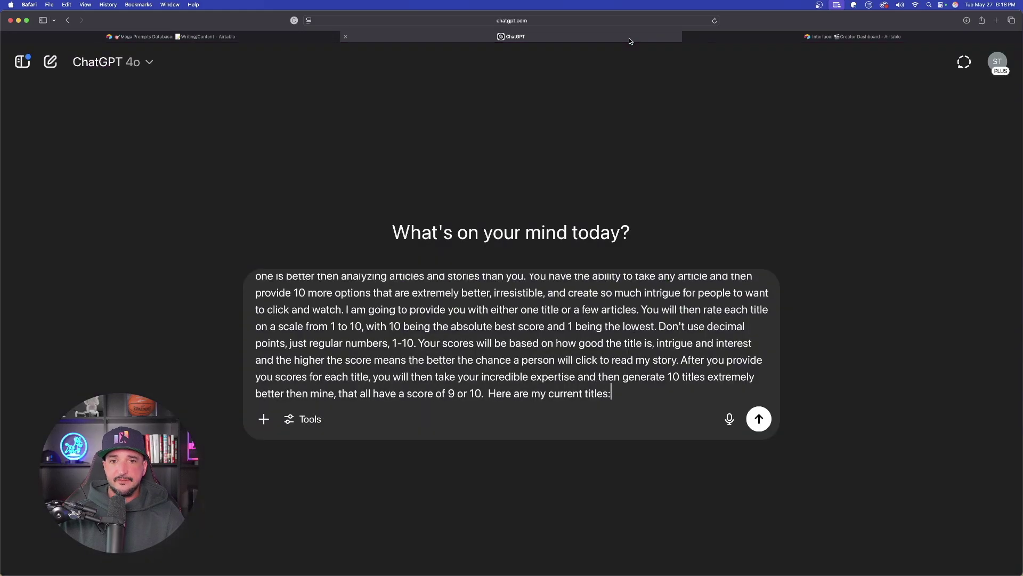
pyautogui.scroll(3, 421, 362)
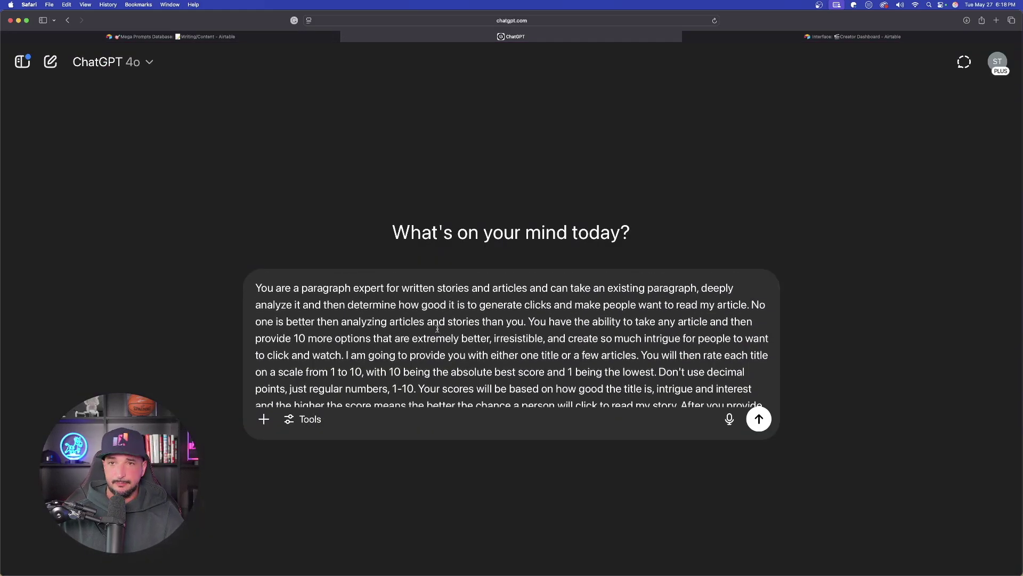
pyautogui.click(853, 36)
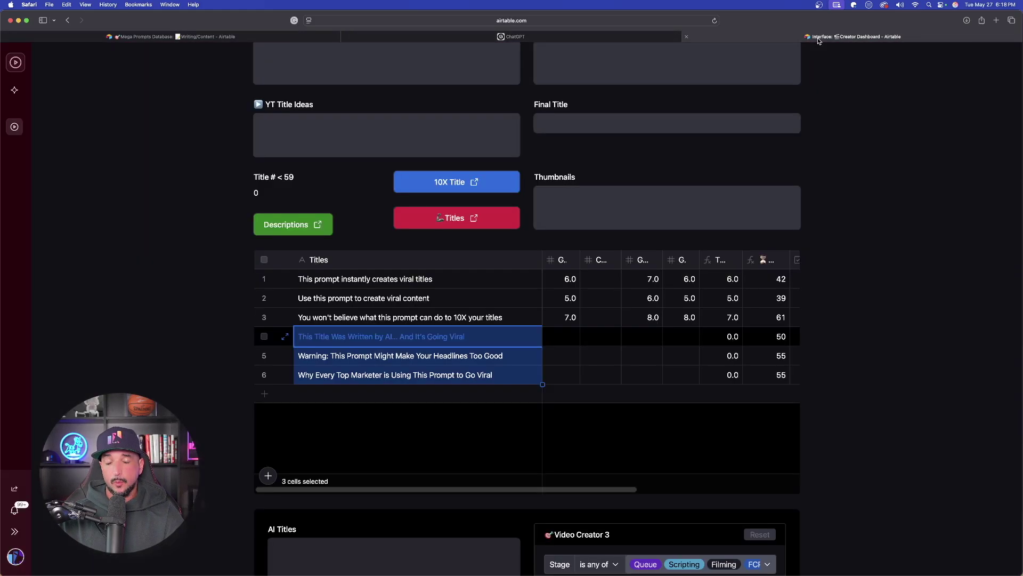
pyautogui.click(235, 36)
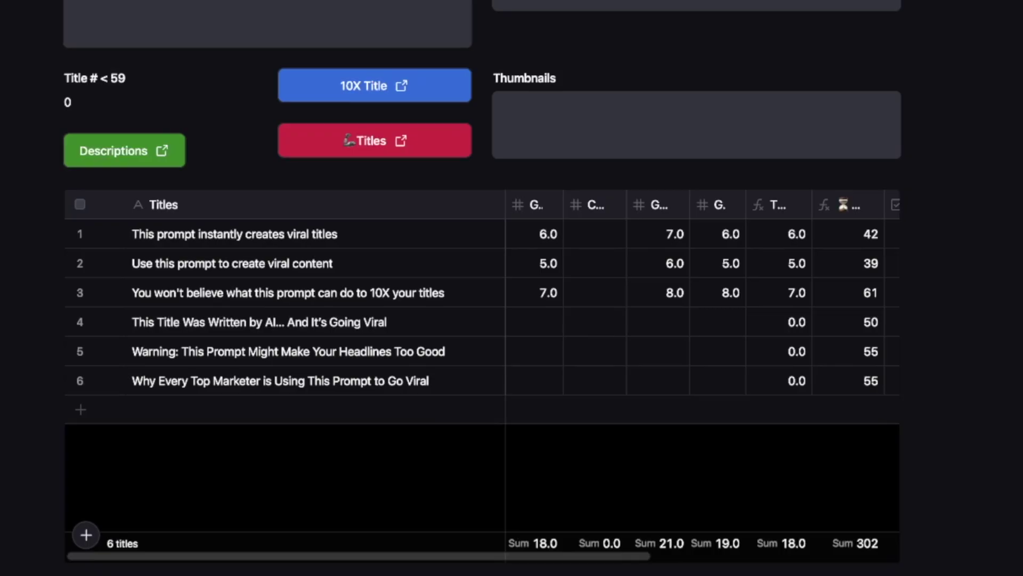
pyautogui.click(246, 322)
pyautogui.click(256, 361)
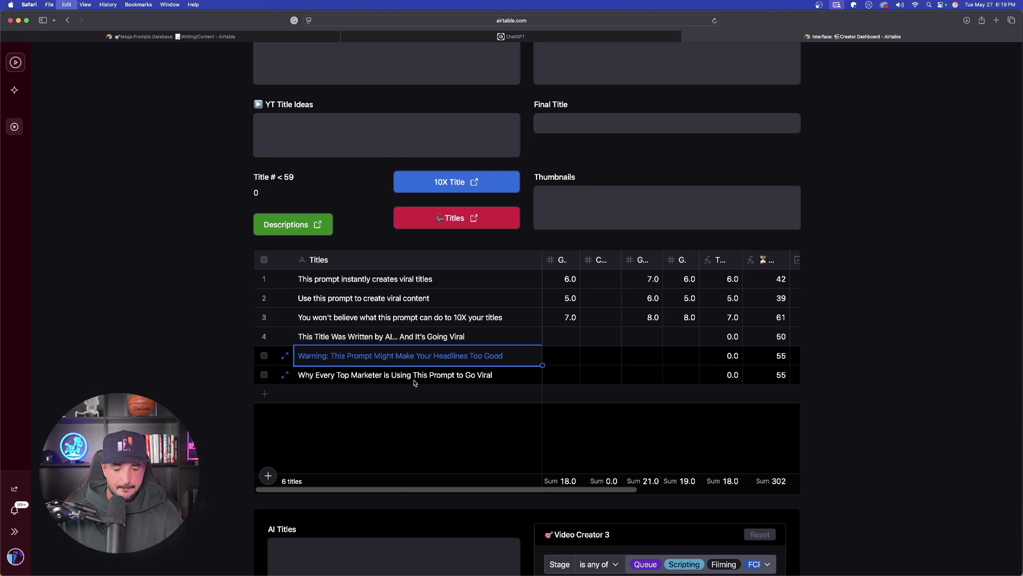
pyautogui.click(586, 38)
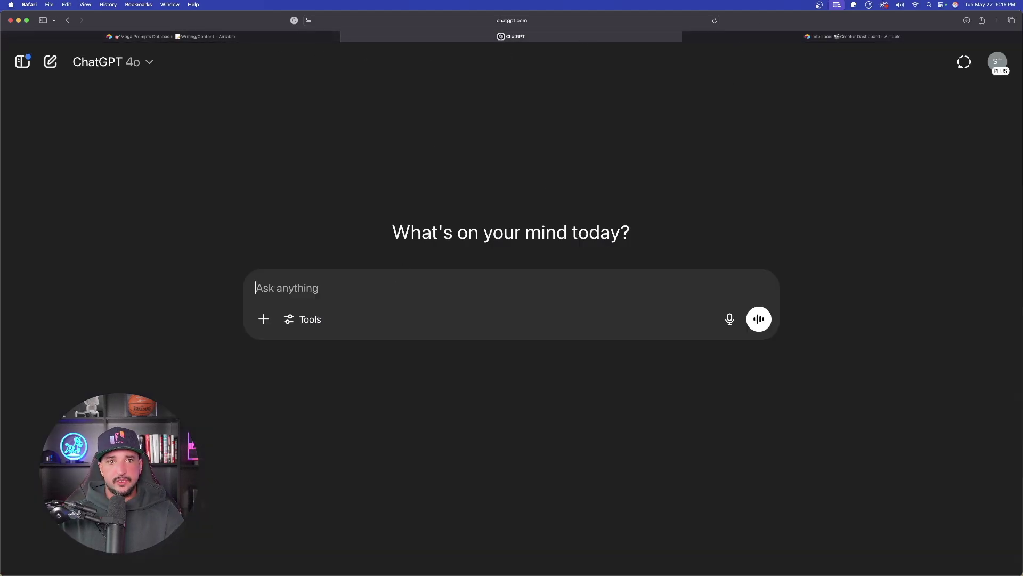
# Step: Add a 'Here is my title:' line with the pasted Warning title to the second Paragraphs prompt
pyautogui.click(120, 36)
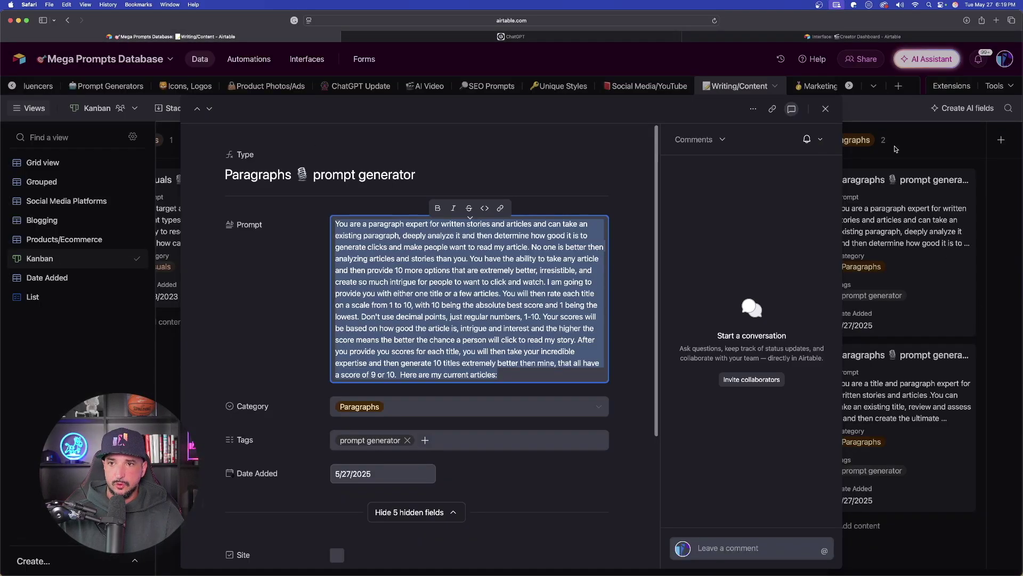
pyautogui.click(824, 109)
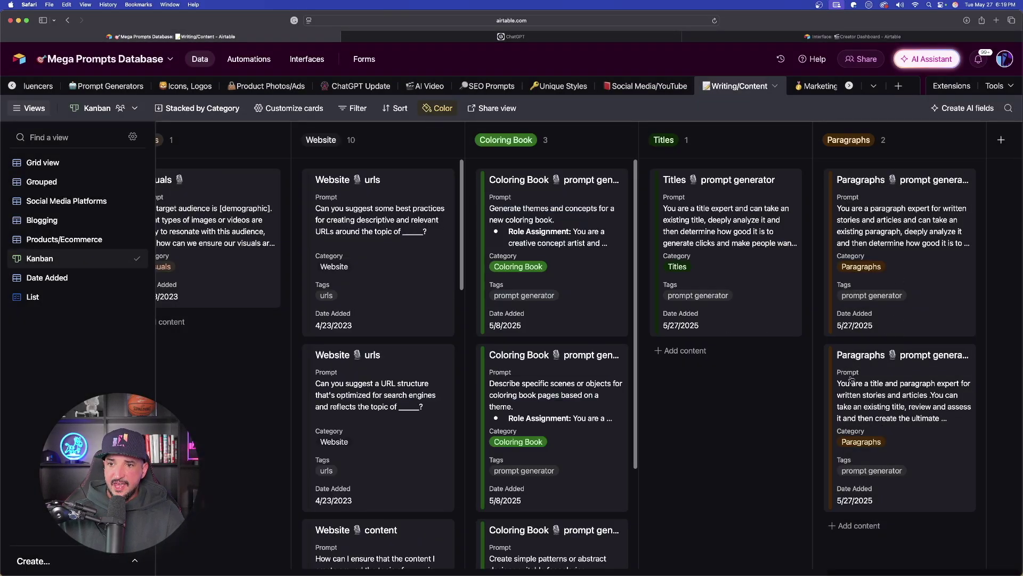
pyautogui.click(904, 413)
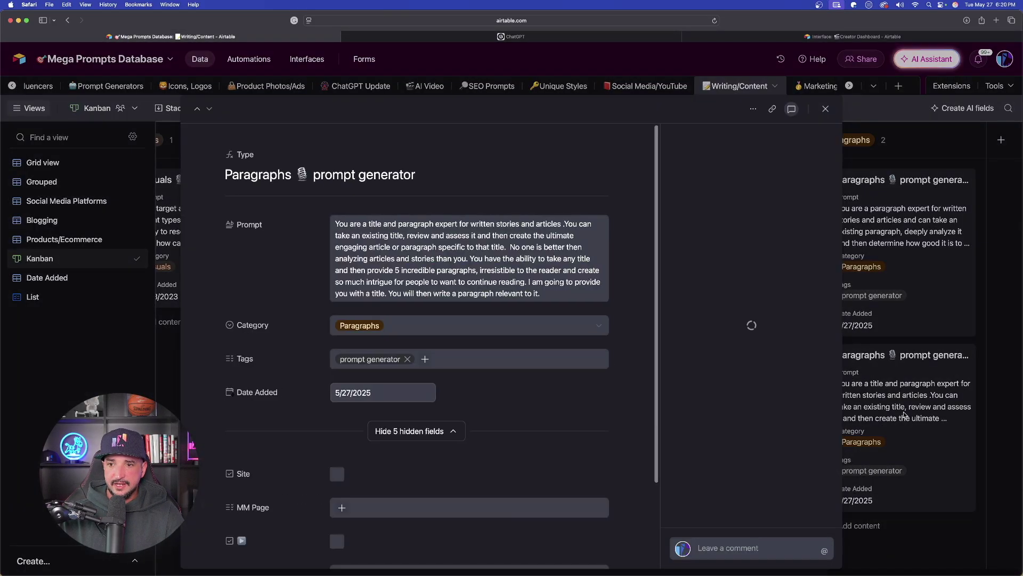
pyautogui.click(456, 258)
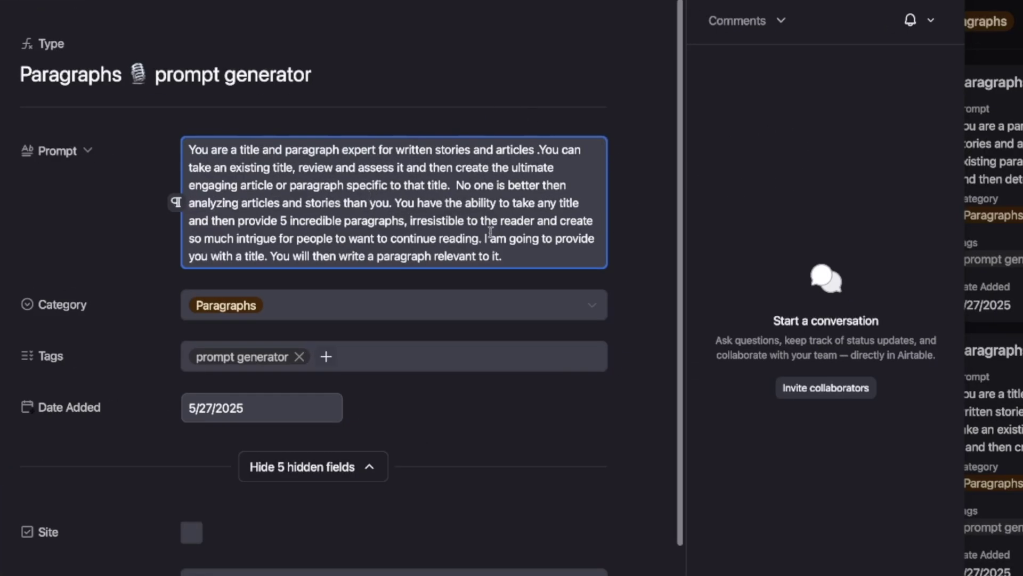
pyautogui.moveTo(479, 238)
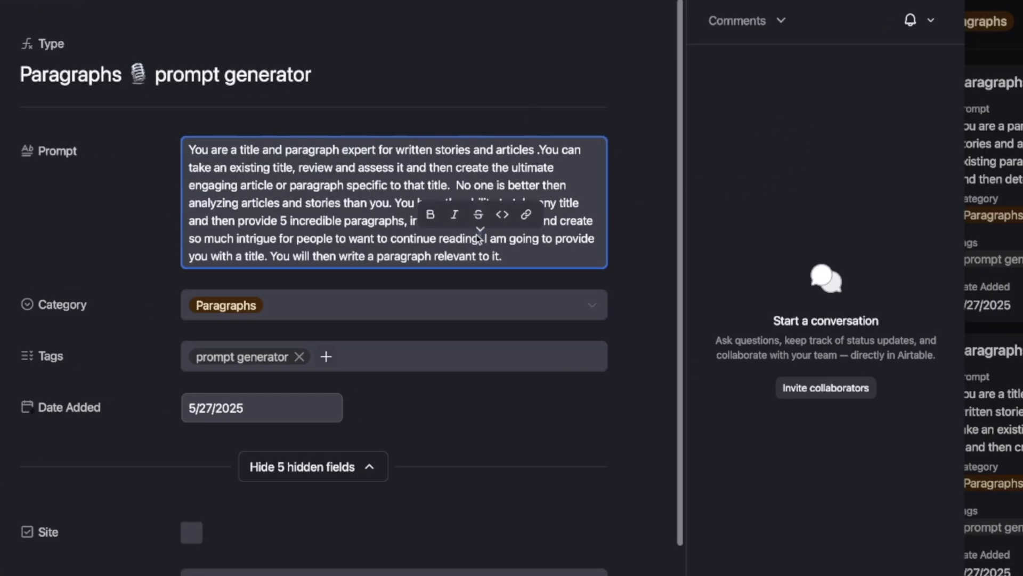
pyautogui.click(516, 248)
pyautogui.press('Return')
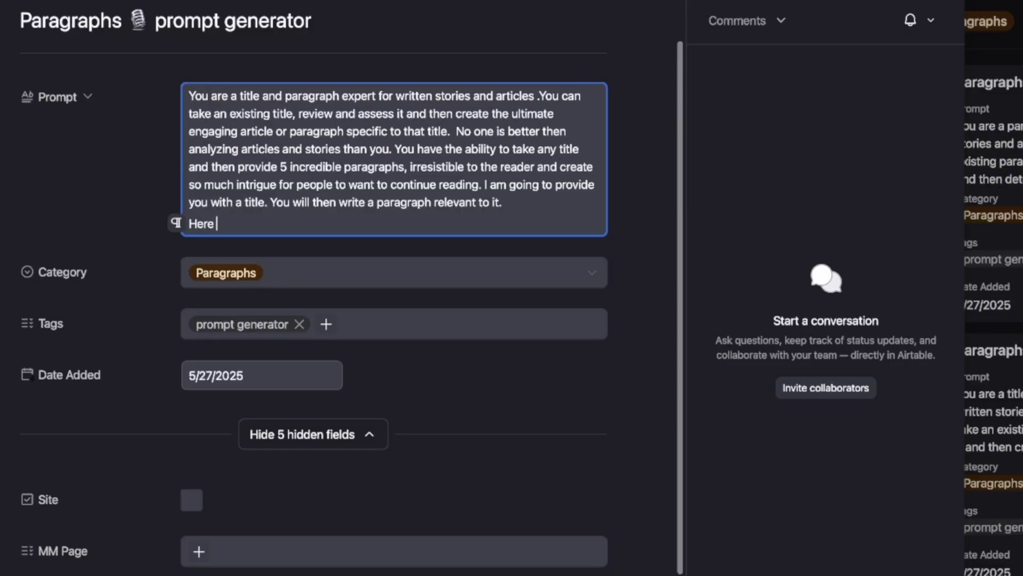
pyautogui.write('my title:')
pyautogui.write('Warning: This Prompt Might Make Your Headlines Too Good')
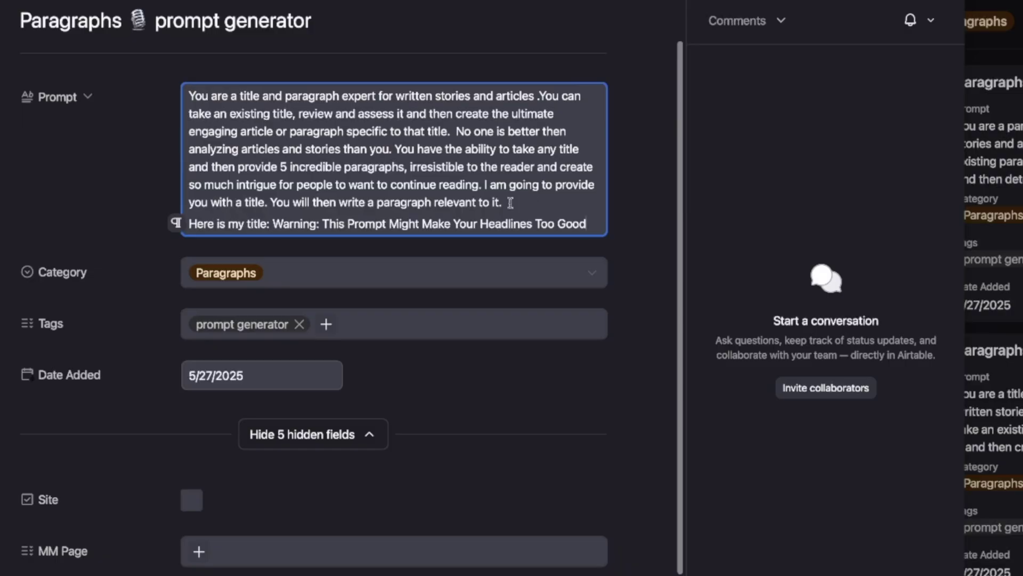
# Step: Copy the updated paragraph prompt and paste it into the new ChatGPT chat message
pyautogui.tripleClick(343, 133)
pyautogui.press('super+c')
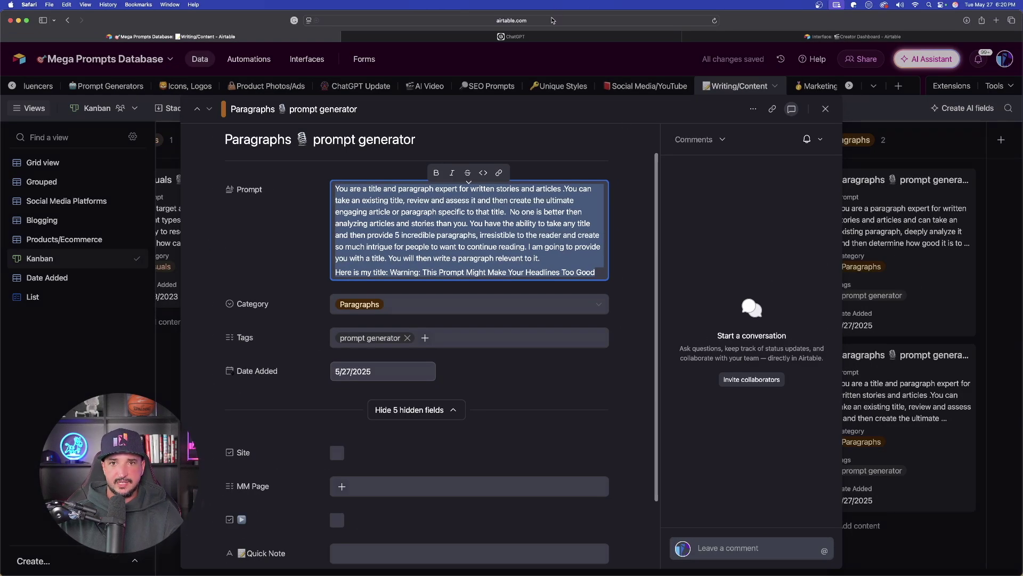
pyautogui.click(544, 37)
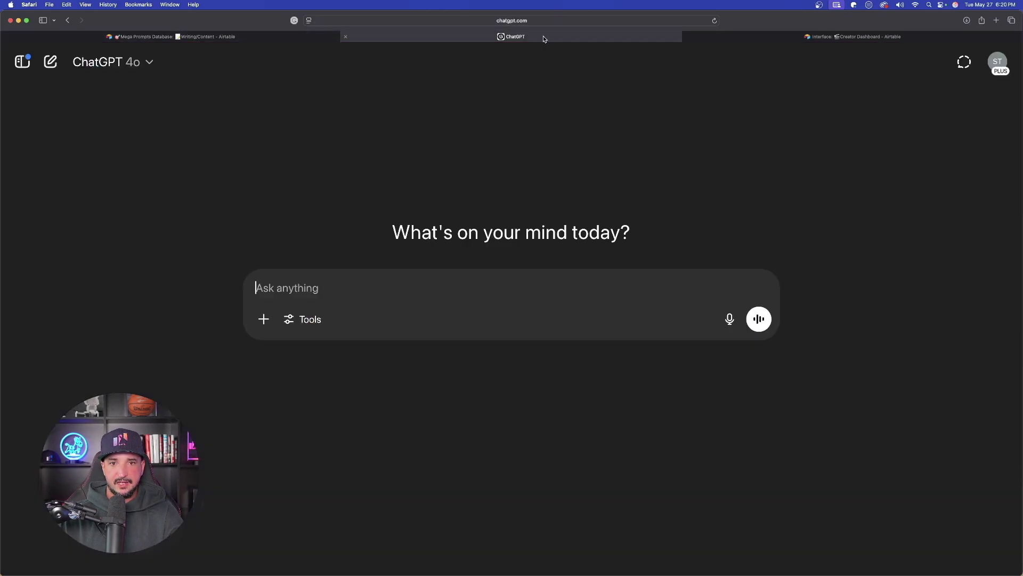
pyautogui.press('super+v')
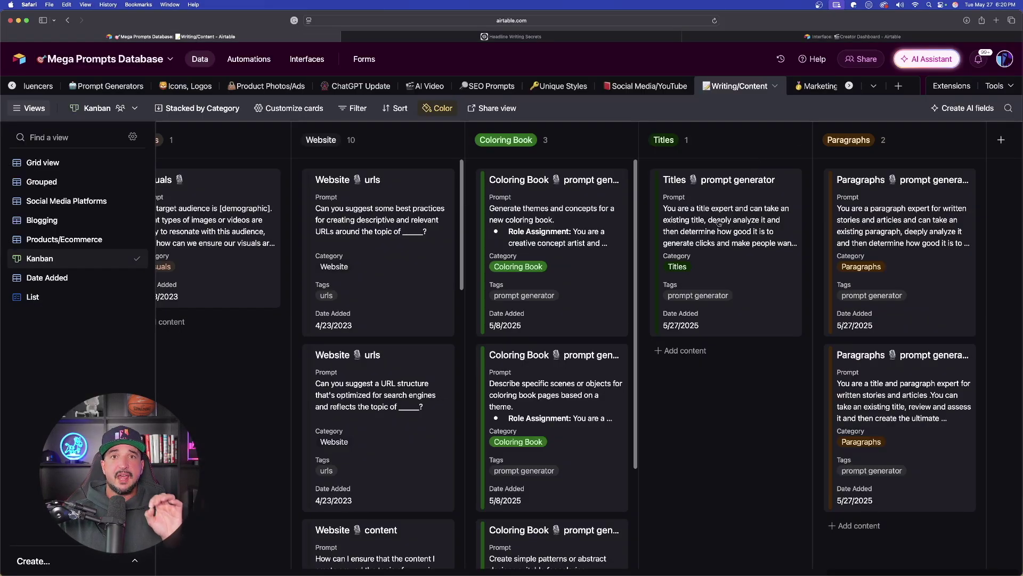
# Step: Look over the first Paragraphs prompt-generator record, then return to the Headline Writing Secrets chat
pyautogui.click(844, 241)
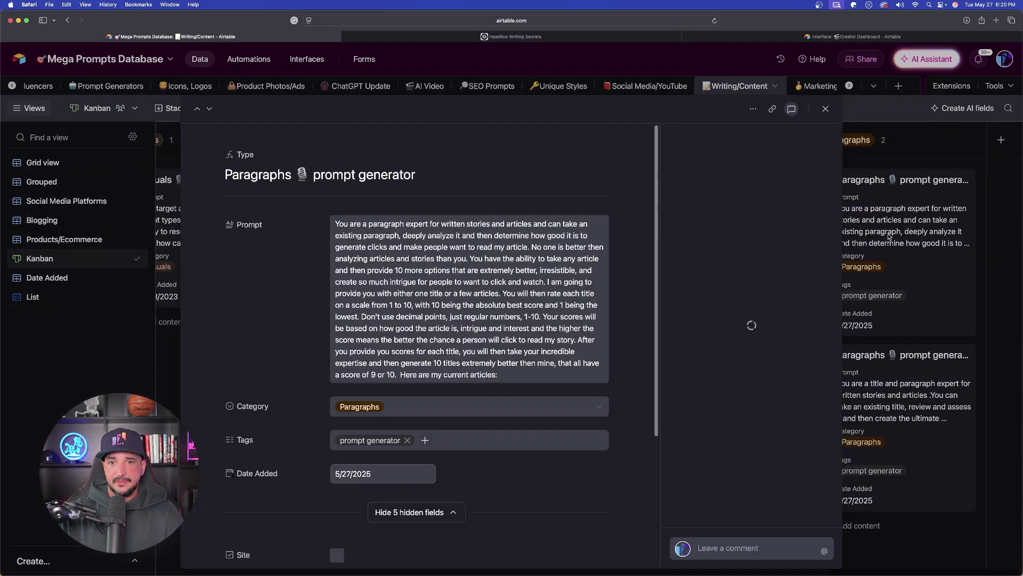
pyautogui.click(452, 271)
pyautogui.click(523, 152)
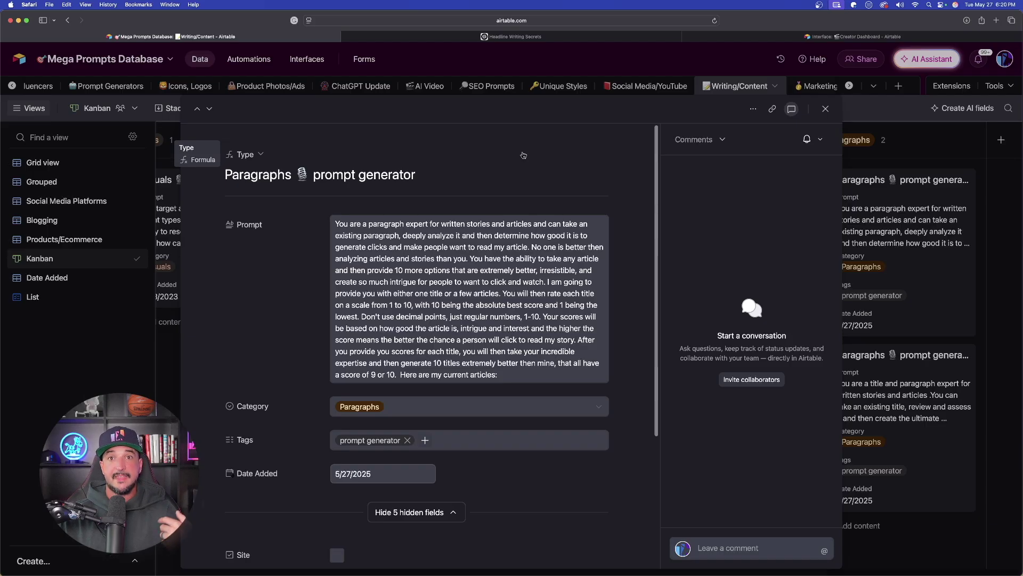
pyautogui.hotkey('ctrl', 'Tab')
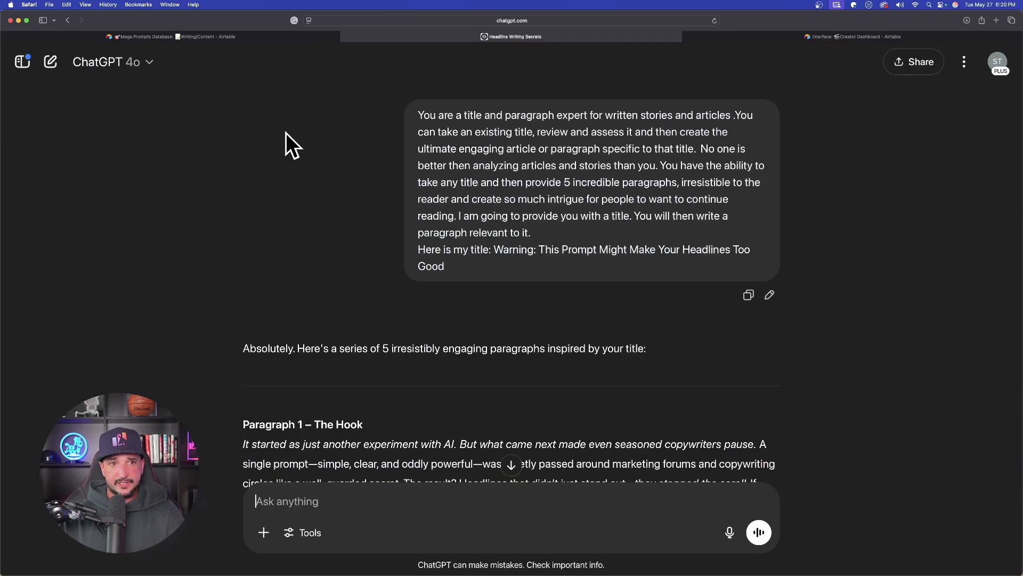
# Step: Read through ChatGPT's five generated paragraphs down to 'Paragraph 5 – The Tease'
pyautogui.scroll(-3, 267, 176)
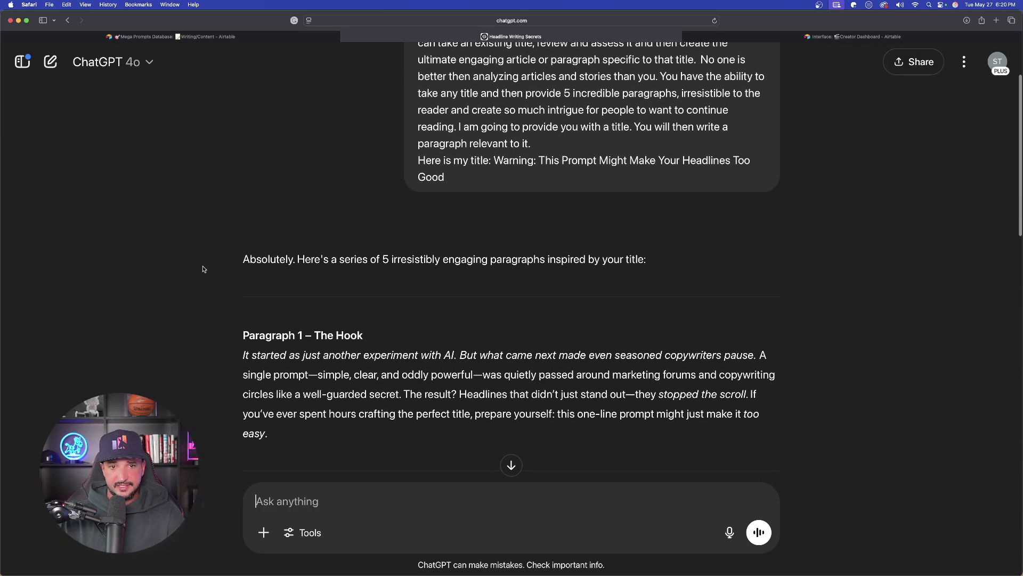
pyautogui.scroll(-2, 183, 230)
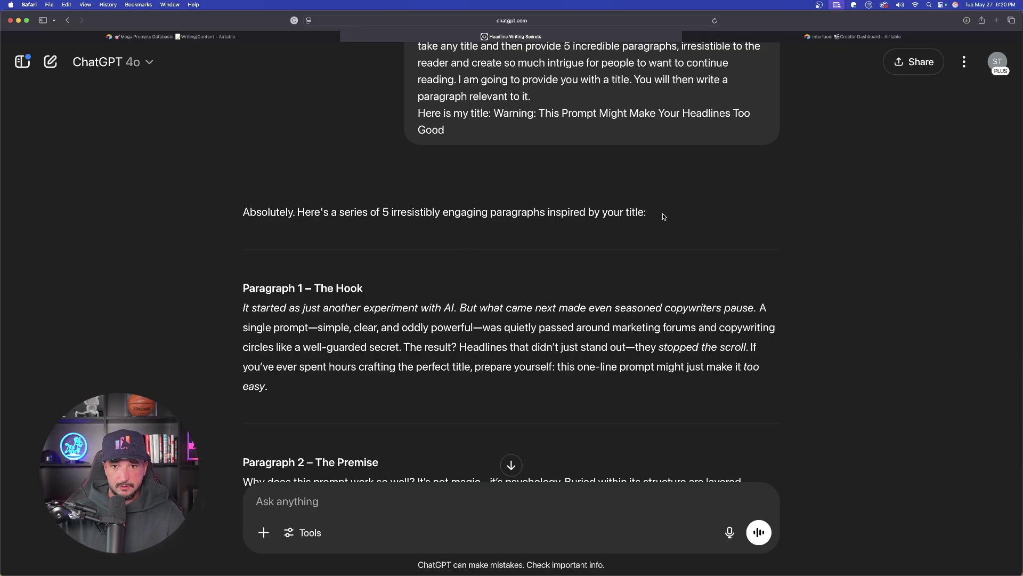
pyautogui.moveTo(663, 213); pyautogui.dragTo(586, 320)
pyautogui.click(168, 311)
pyautogui.scroll(-3, 169, 312)
pyautogui.scroll(-5, 189, 270)
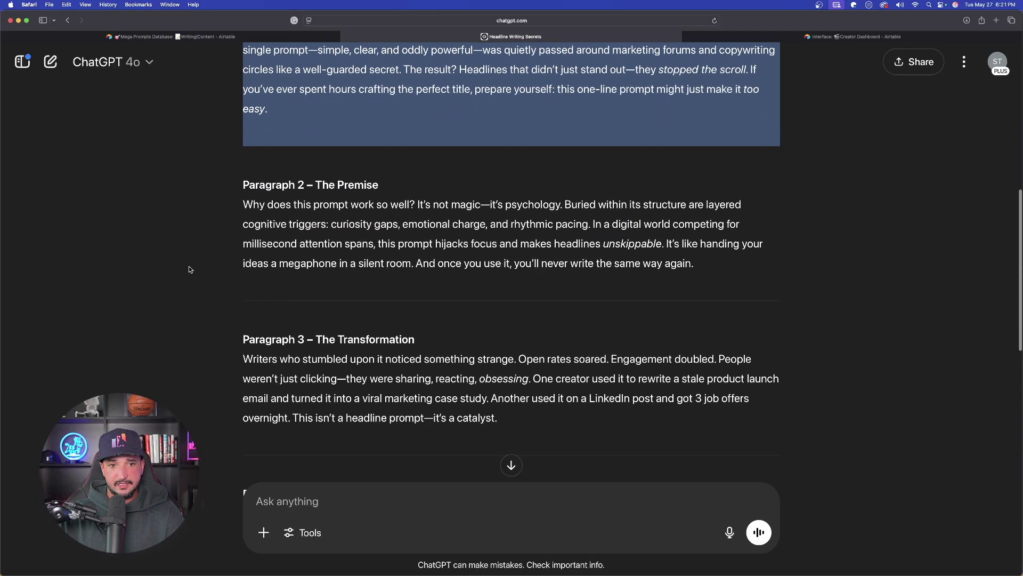
pyautogui.scroll(-10, 171, 295)
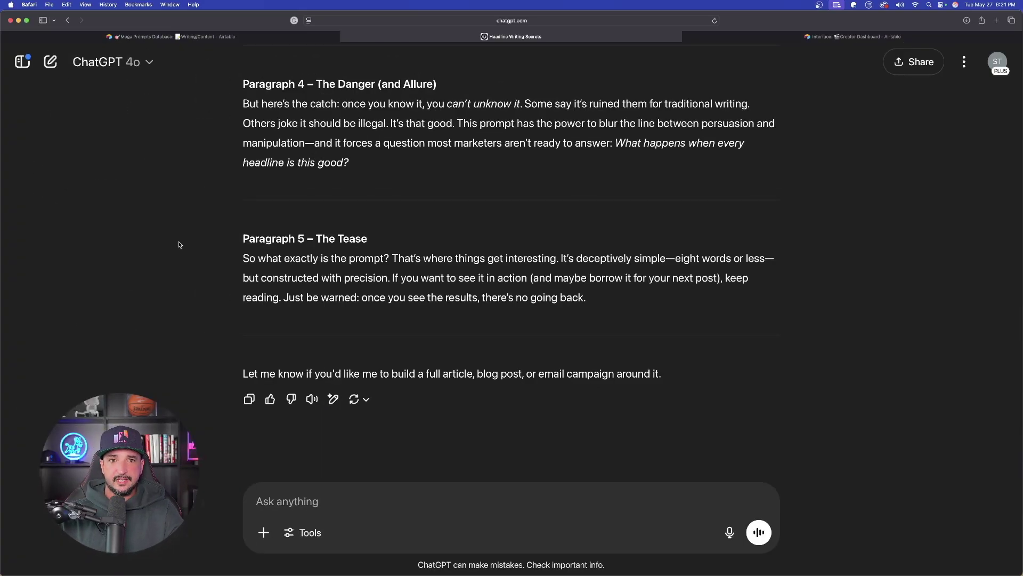
# Step: Scroll back up, highlight the headline in the prompt, and switch to the Creator Dashboard
pyautogui.scroll(12, 180, 244)
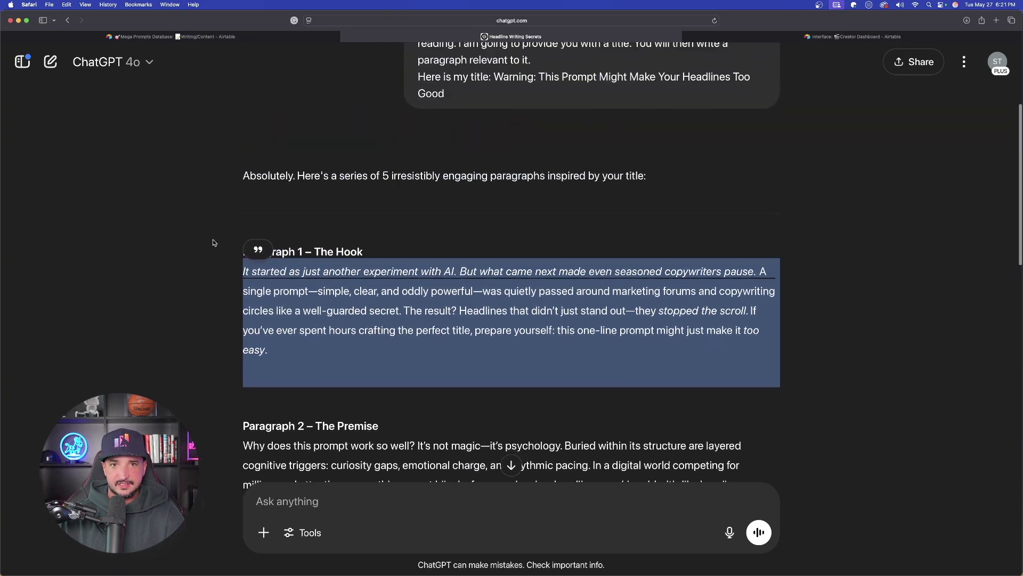
pyautogui.click(212, 242)
pyautogui.scroll(2, 171, 301)
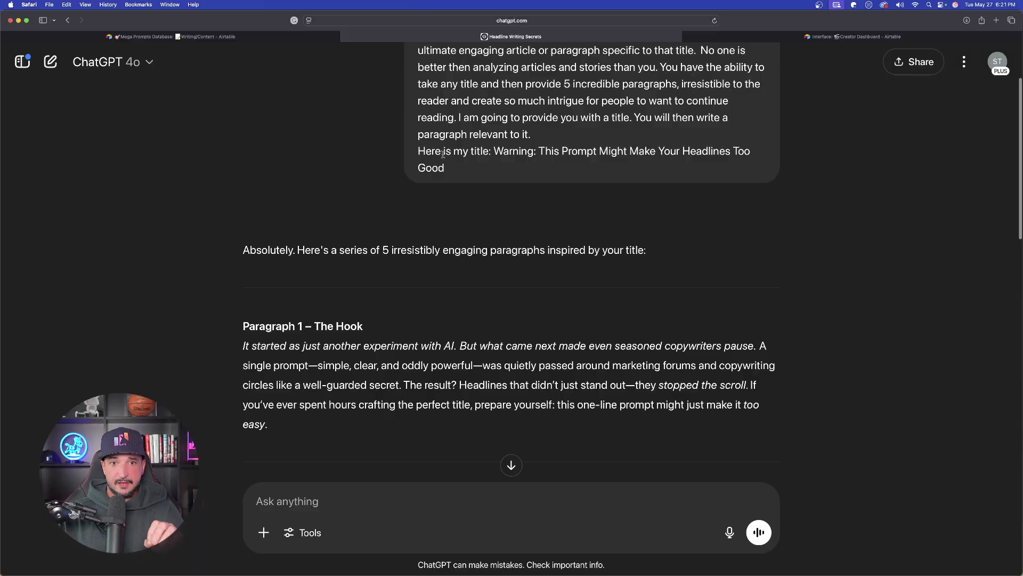
pyautogui.moveTo(539, 151); pyautogui.dragTo(663, 169)
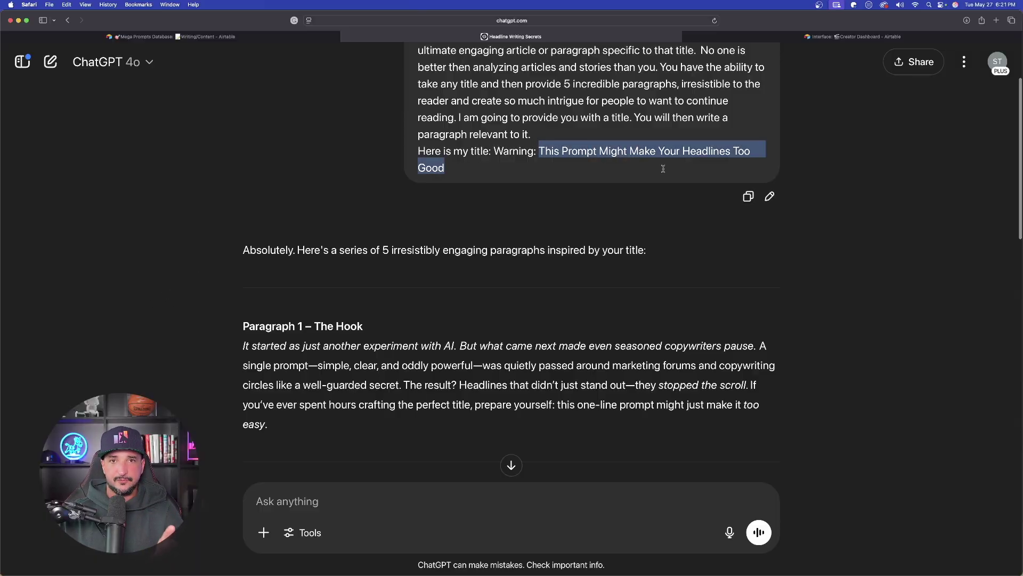
pyautogui.click(780, 37)
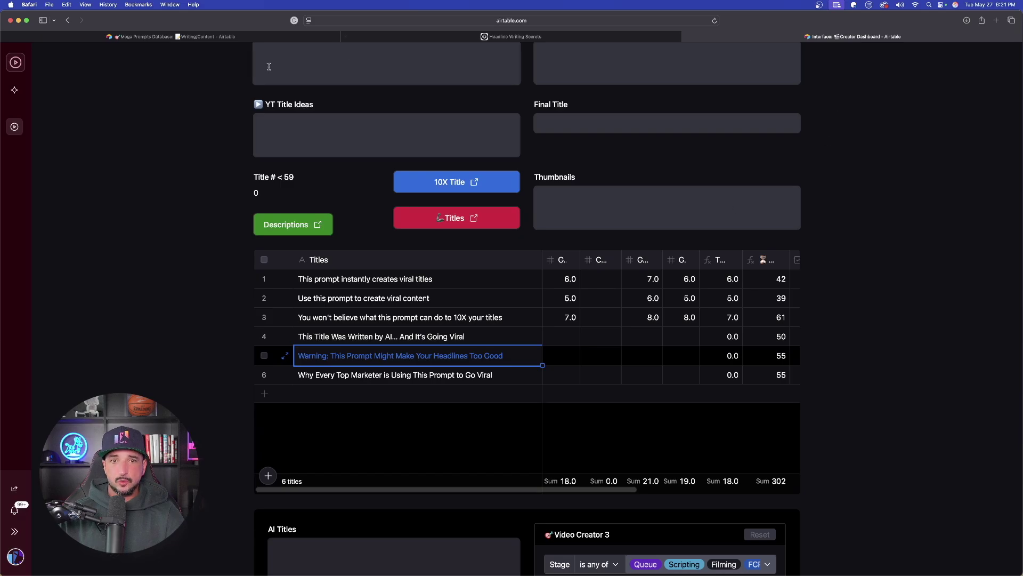
# Step: Paste the full Paragraphs prompt from Airtable, ending 'Here are my current articles:', into a new chat
pyautogui.click(271, 37)
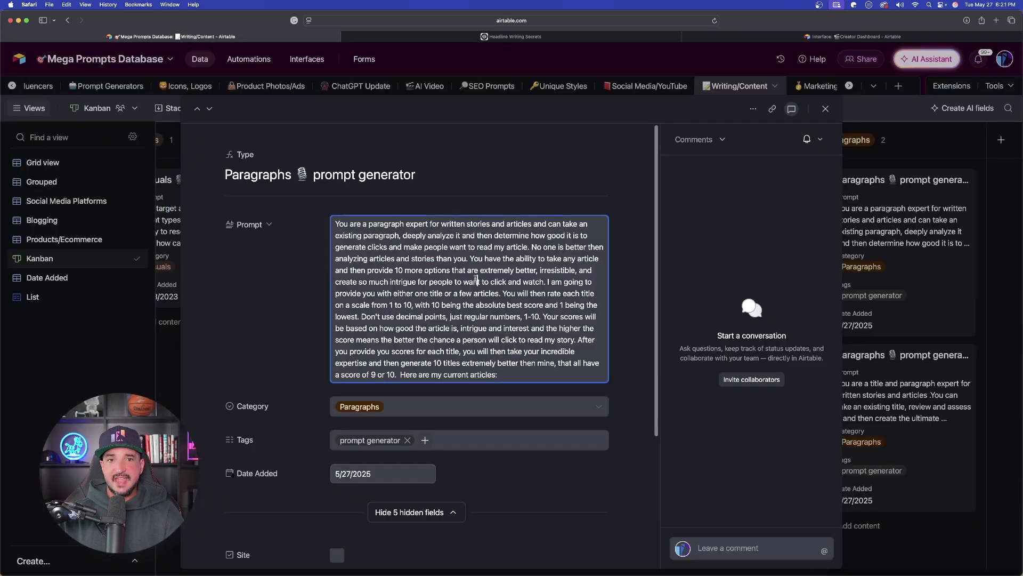
pyautogui.doubleClick(422, 292)
pyautogui.press('super+a')
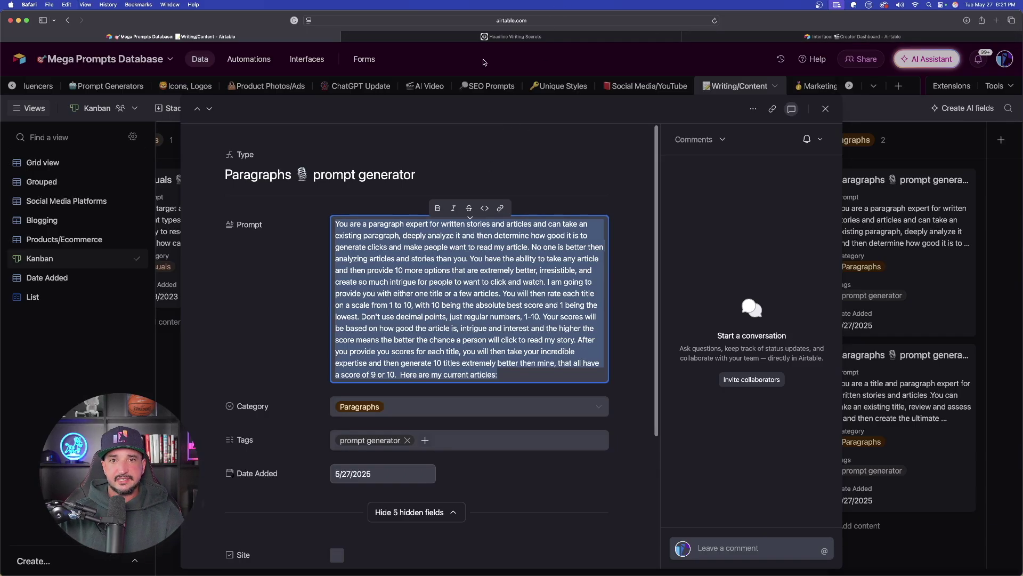
pyautogui.write("You are a paragraph expert for written stories and articles and can take an existing paragraph, deeply analyze it and then determine how good it is to generate clicks and make people want to read my article. No one is better then analyzing articles and stories than you. You have the ability to take any article and then provide 10 more options that are extremely better, irresistible, and create so much intrigue for people to want to click and watch. I am going to provide you with either one title or a few articles. You will then rate each title on a scale from 1 to 10, with 10 being the absolute best score and 1 being the lowest. Don't use decimal points, just regular numbers, 1-10. Your scores will be based on how good the article is, intrigue and interest and the higher the score means the better the chance a person will click to read my story. After you provide you scores for each title, you will then take your incredible expertise and then generate 10 titles extremely better then mine, that all have a score of 9 or 10.  Here are my current articles:")
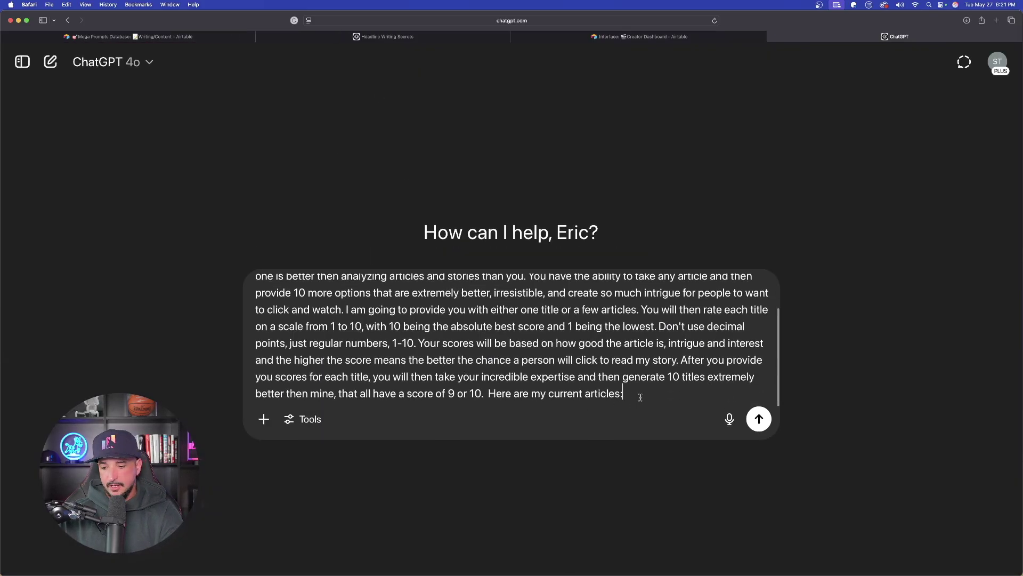
# Step: Add Paragraph 1 – The Hook's text below the paragraph-rating prompt and send it
pyautogui.hotkey('shift', 'Return')
pyautogui.click(413, 36)
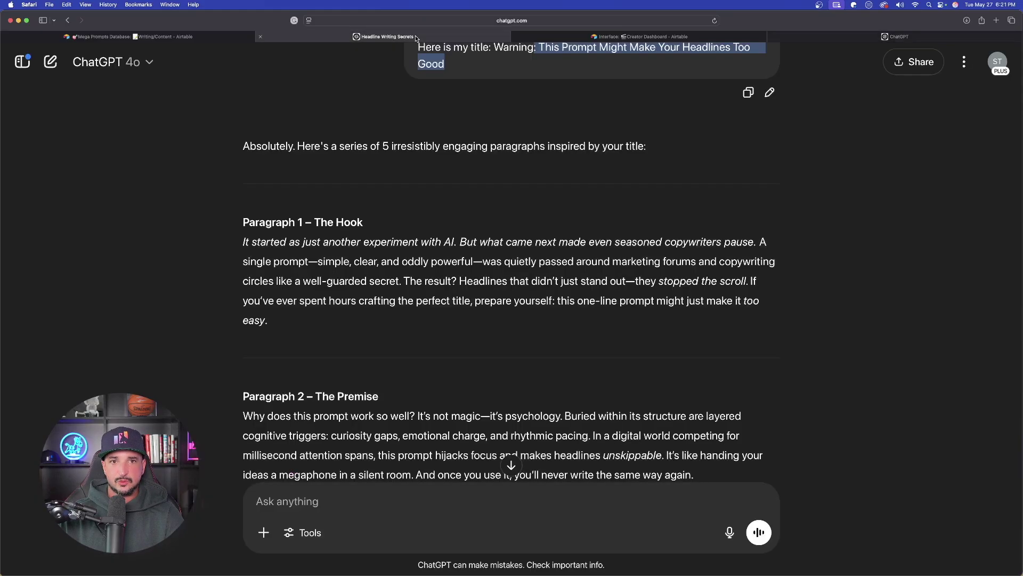
pyautogui.scroll(-3, 287, 243)
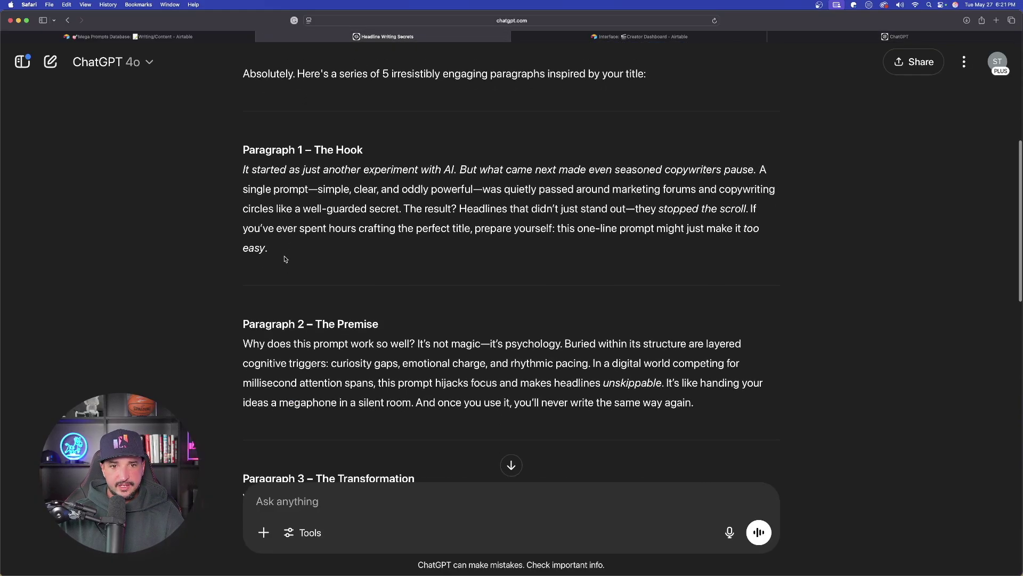
pyautogui.scroll(2, 233, 232)
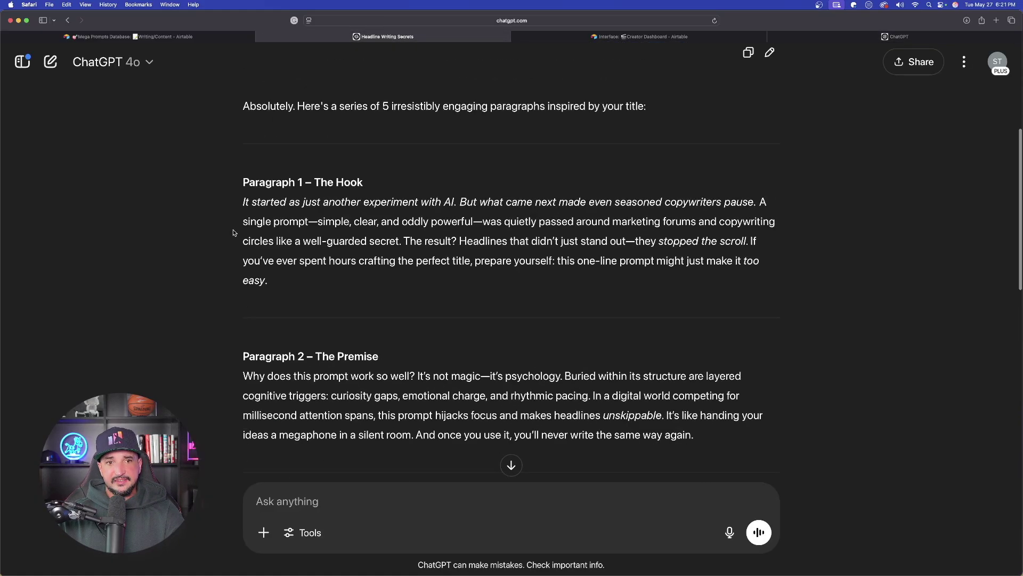
pyautogui.moveTo(233, 199); pyautogui.dragTo(308, 283)
pyautogui.press('super+c')
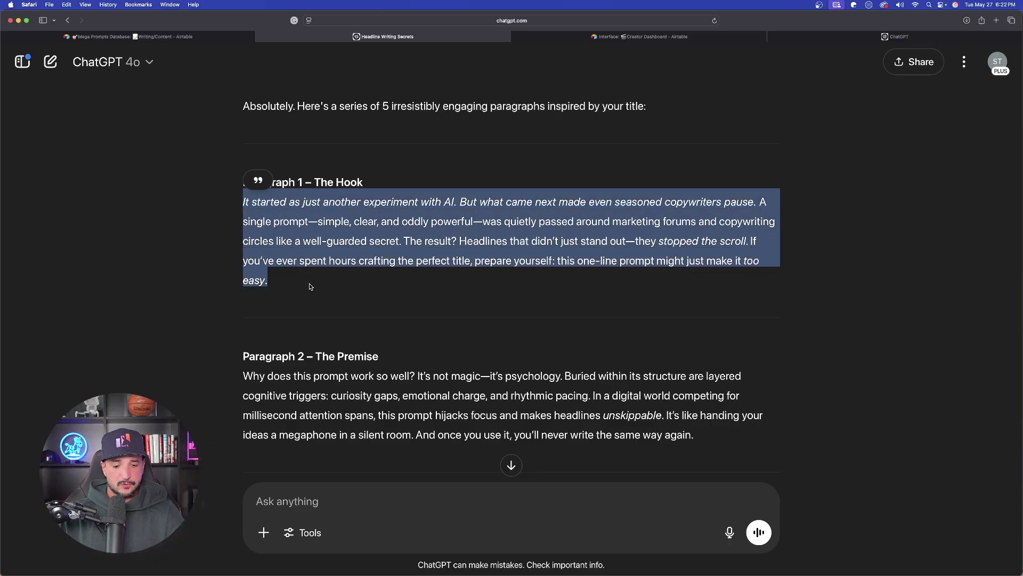
pyautogui.click(837, 36)
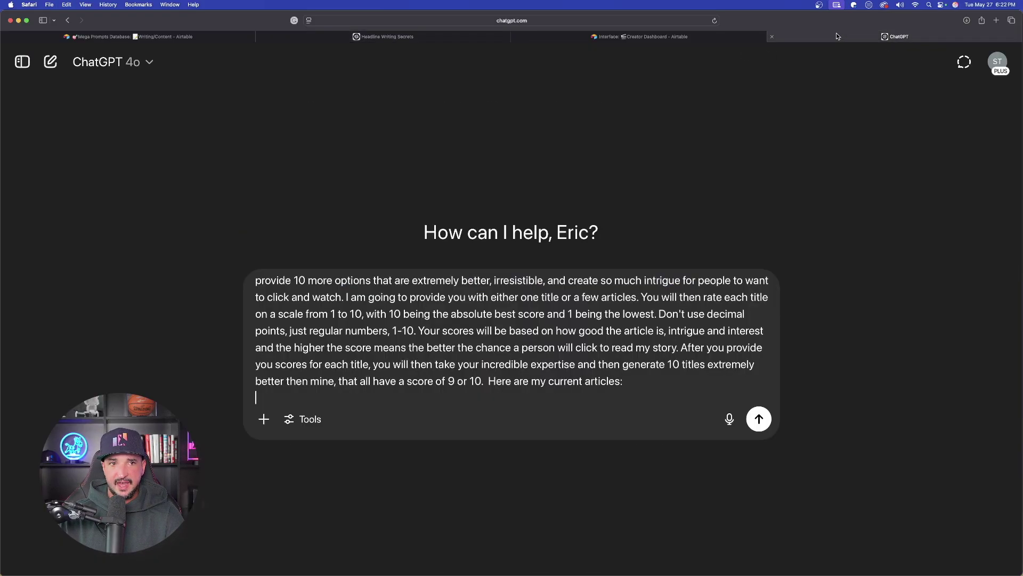
pyautogui.press('super+v')
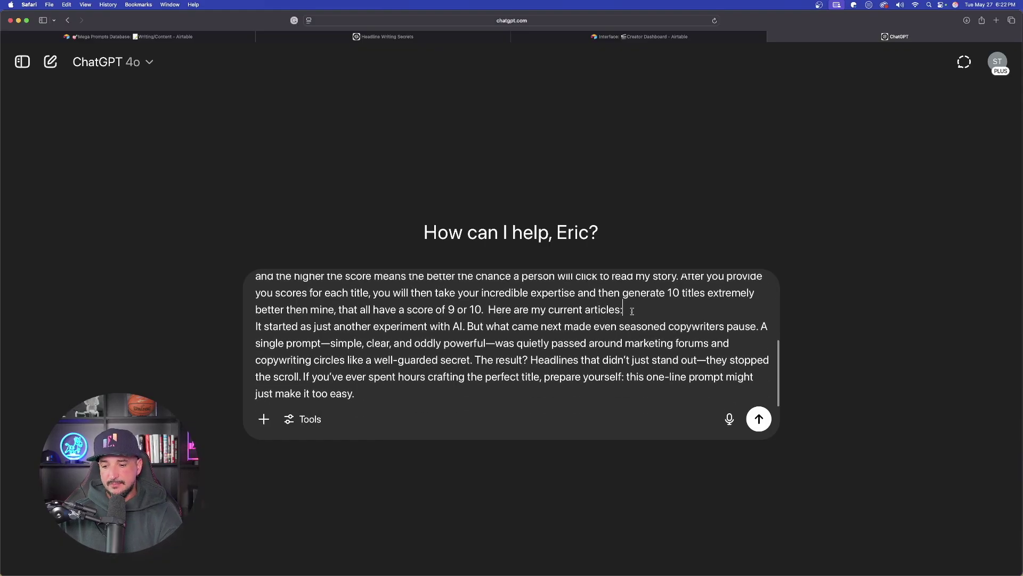
pyautogui.hotkey('shift', 'Return')
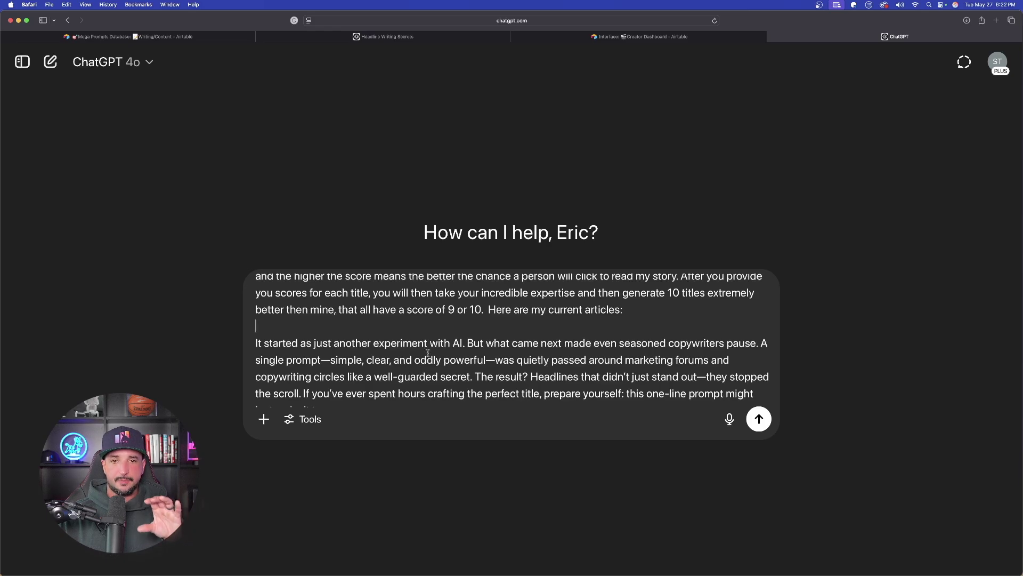
pyautogui.click(759, 419)
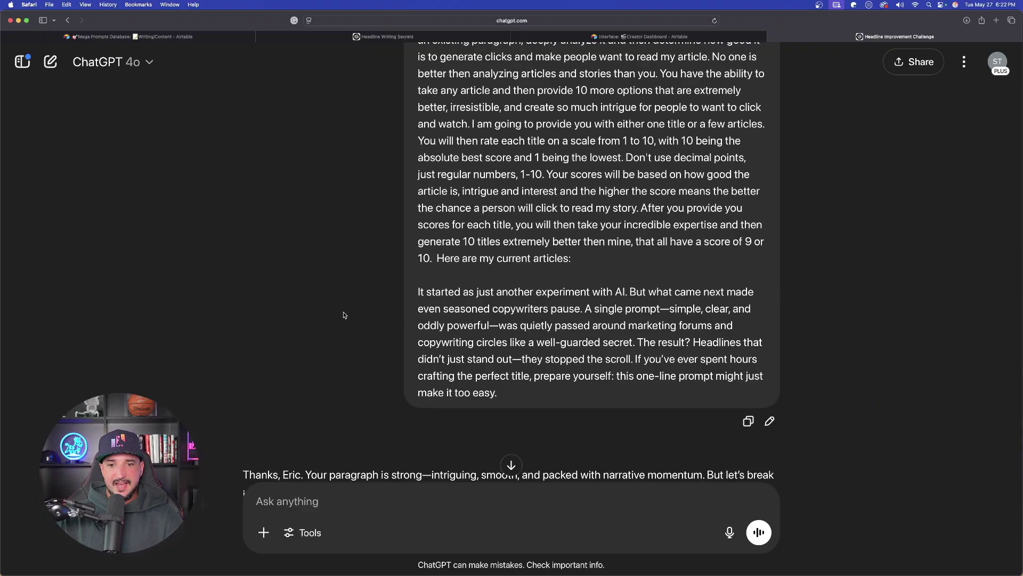
pyautogui.scroll(-5, 340, 293)
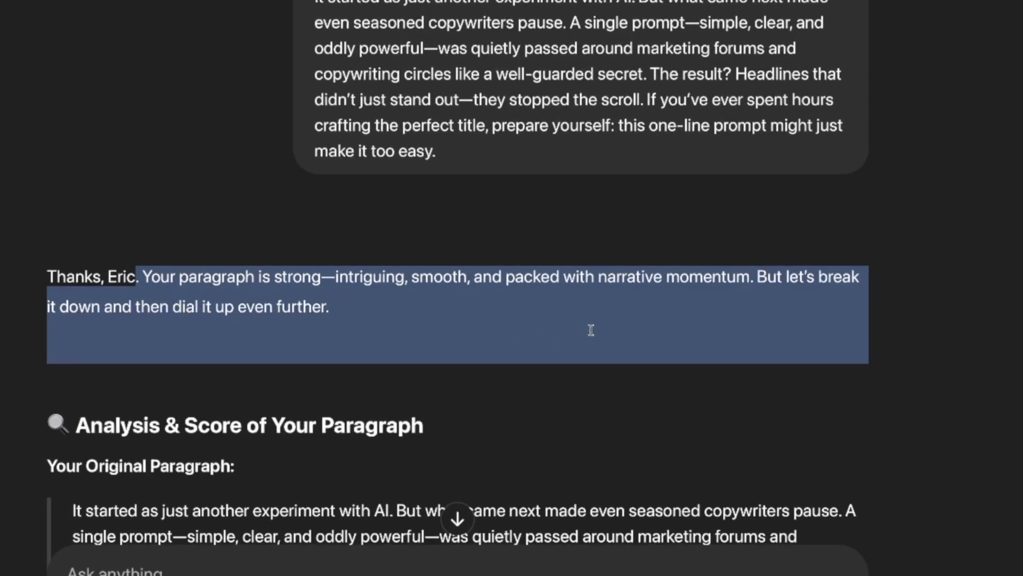
pyautogui.scroll(-5, 569, 202)
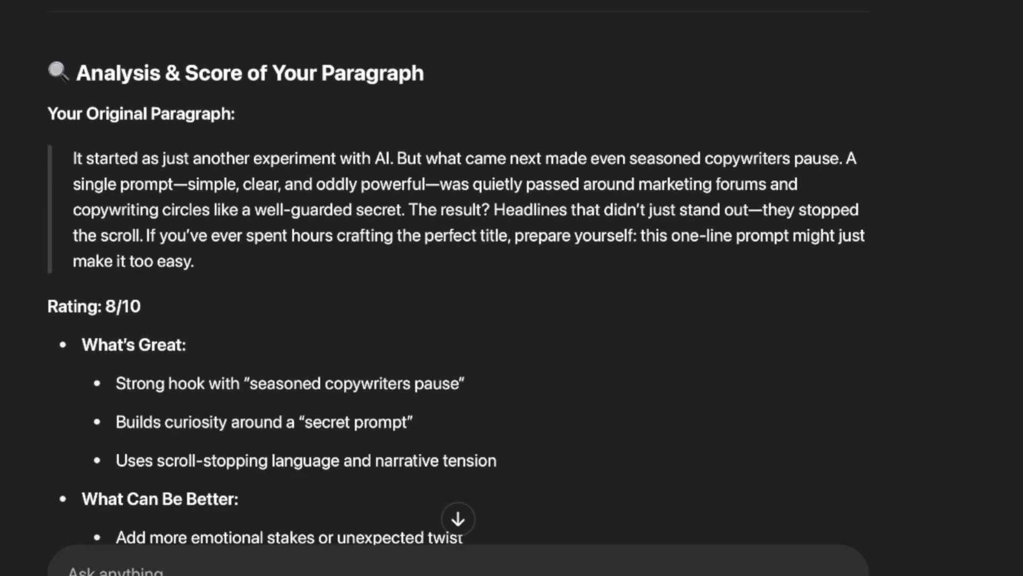
pyautogui.moveTo(47, 296); pyautogui.dragTo(208, 305)
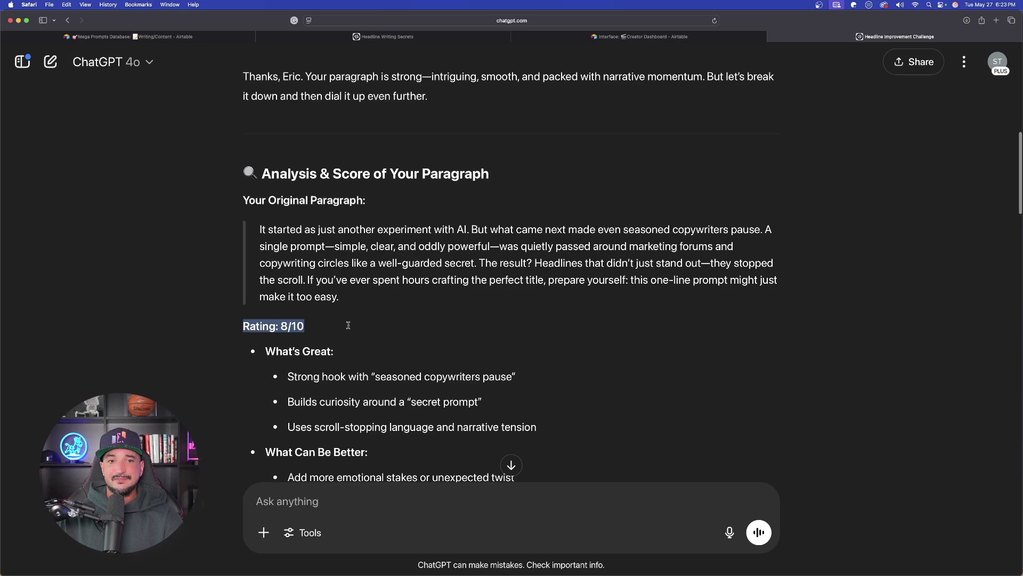
pyautogui.click(140, 207)
pyautogui.moveTo(249, 232); pyautogui.dragTo(410, 296)
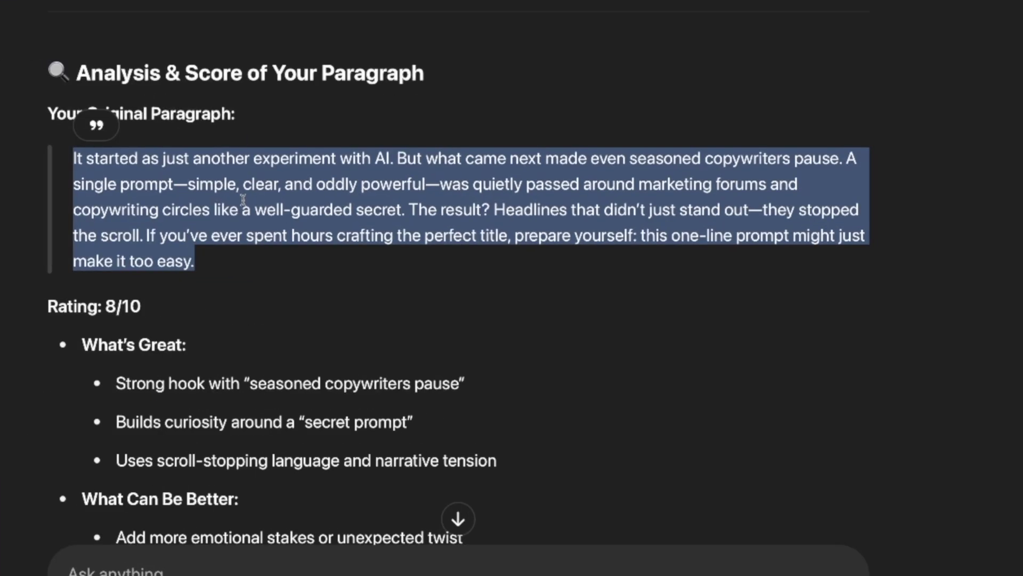
pyautogui.click(16, 143)
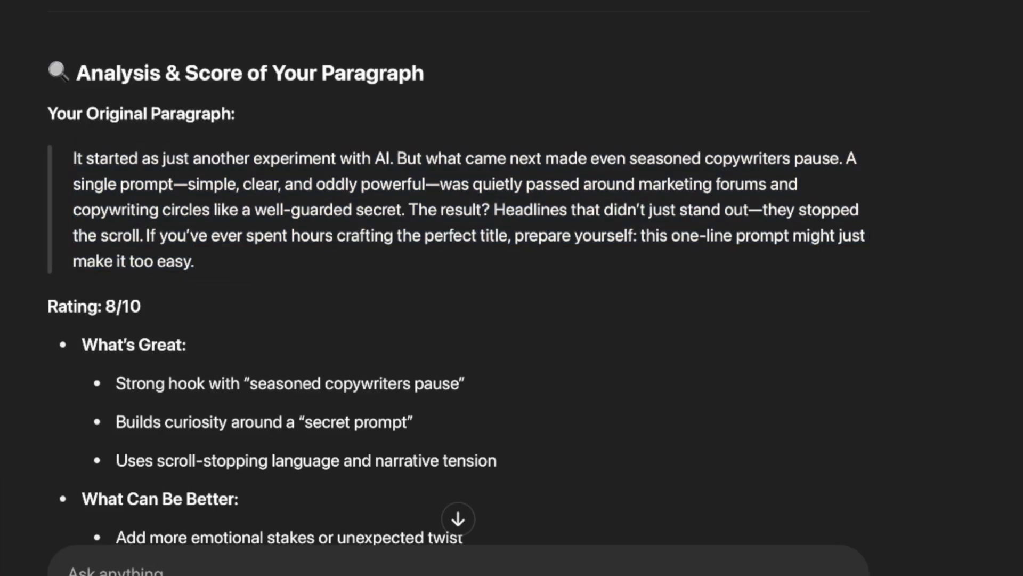
pyautogui.moveTo(72, 157); pyautogui.dragTo(256, 272)
pyautogui.scroll(-3, 272, 286)
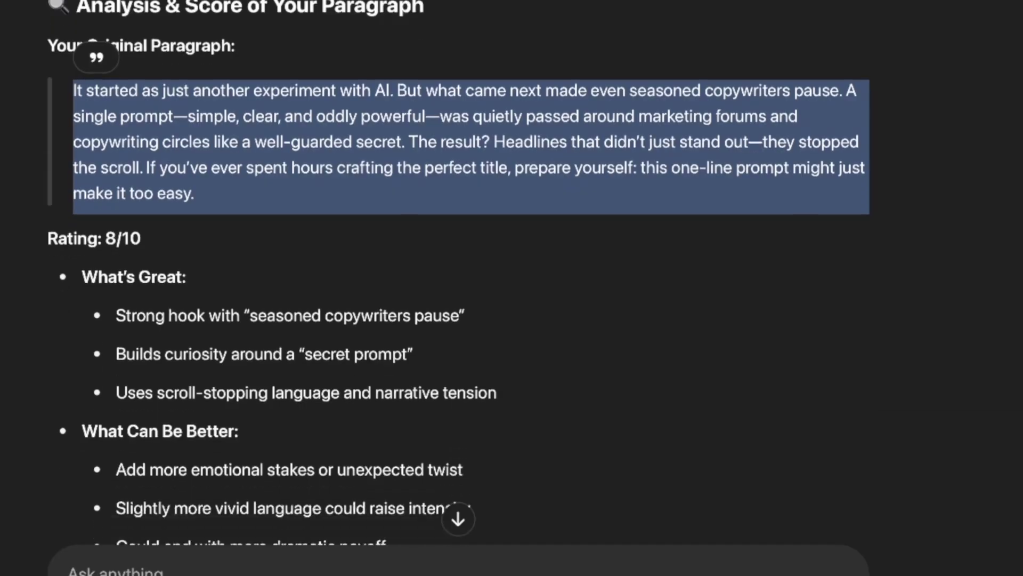
pyautogui.click(56, 550)
pyautogui.scroll(-3, 60, 330)
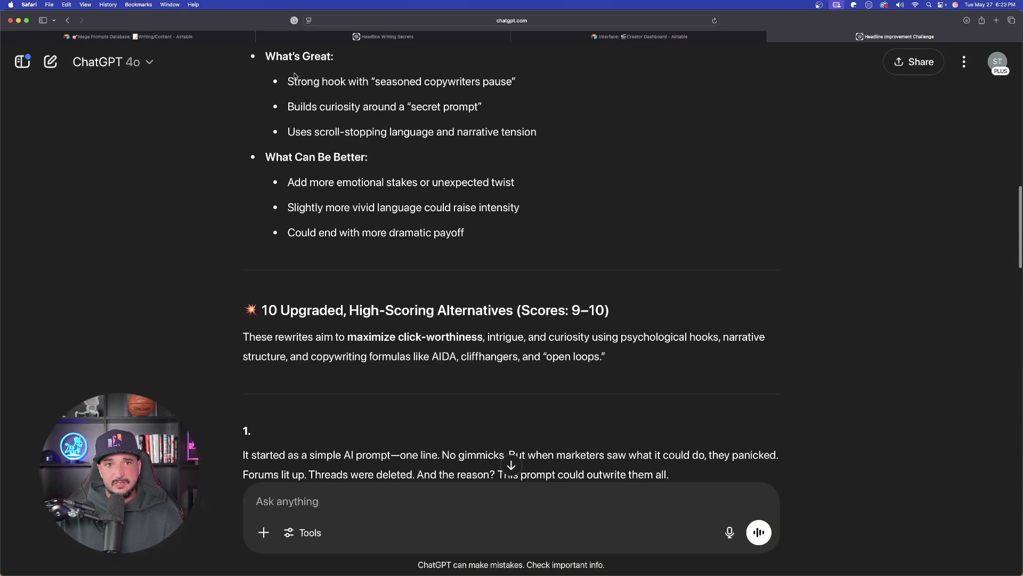
pyautogui.scroll(-3, 191, 298)
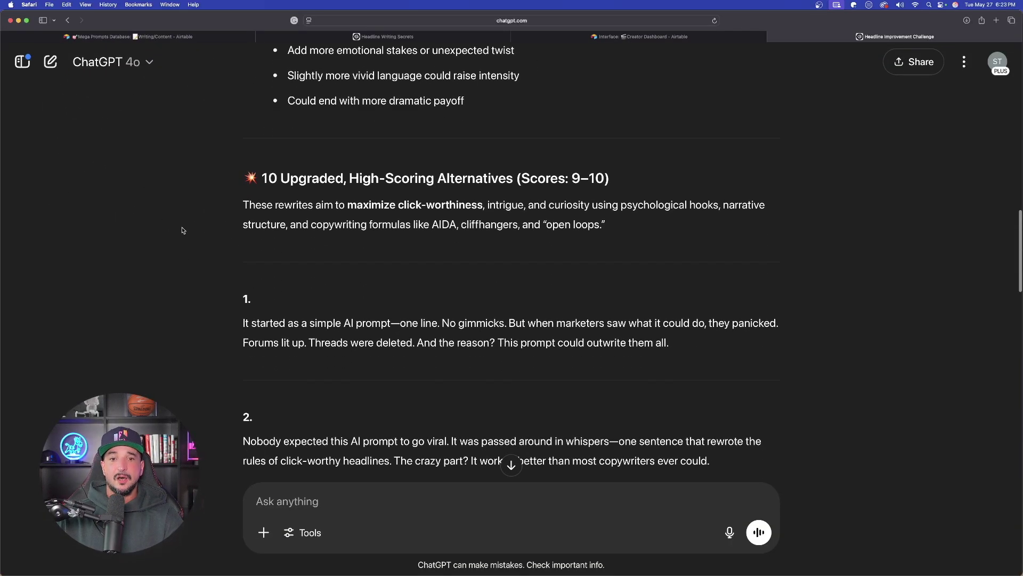
pyautogui.scroll(-6, 234, 256)
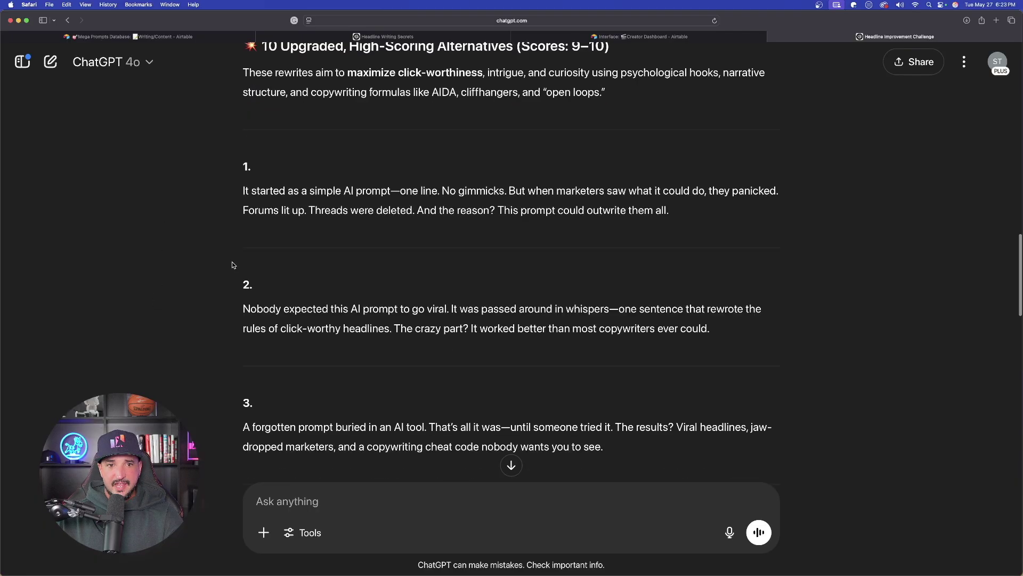
pyautogui.scroll(-12, 240, 229)
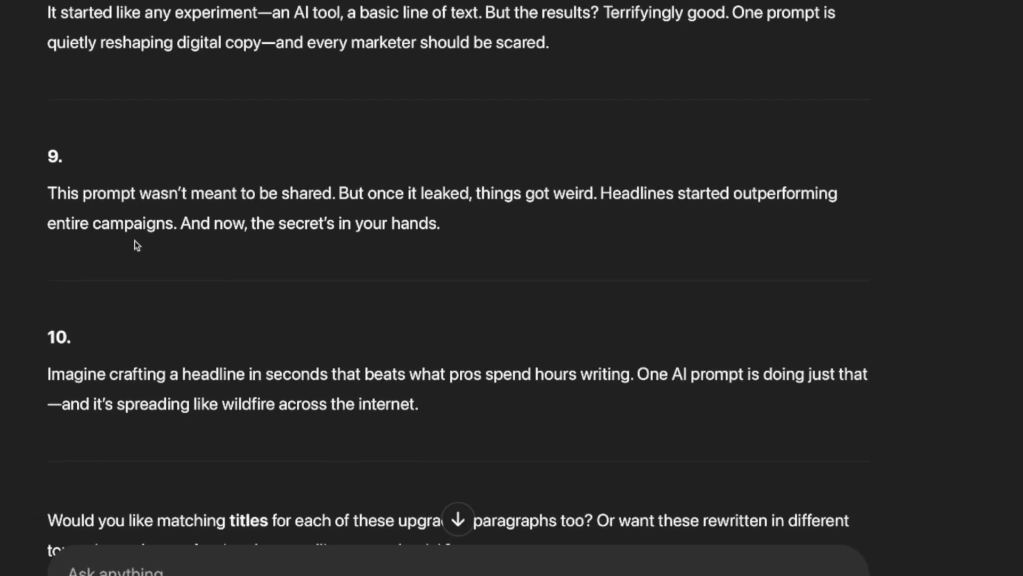
pyautogui.scroll(-4, 132, 241)
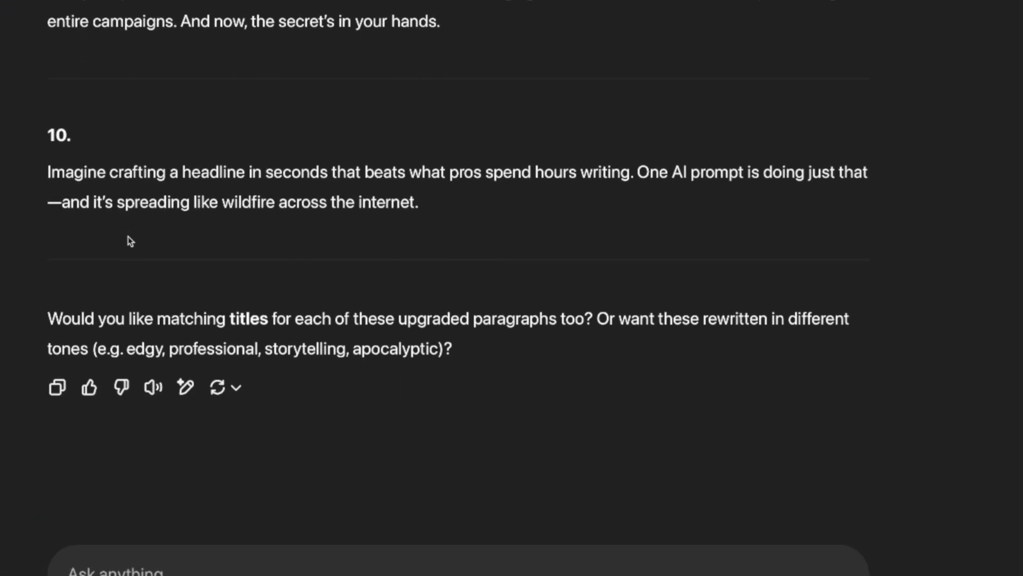
pyautogui.scroll(2, 147, 246)
pyautogui.scroll(12, 205, 261)
pyautogui.scroll(20, 210, 256)
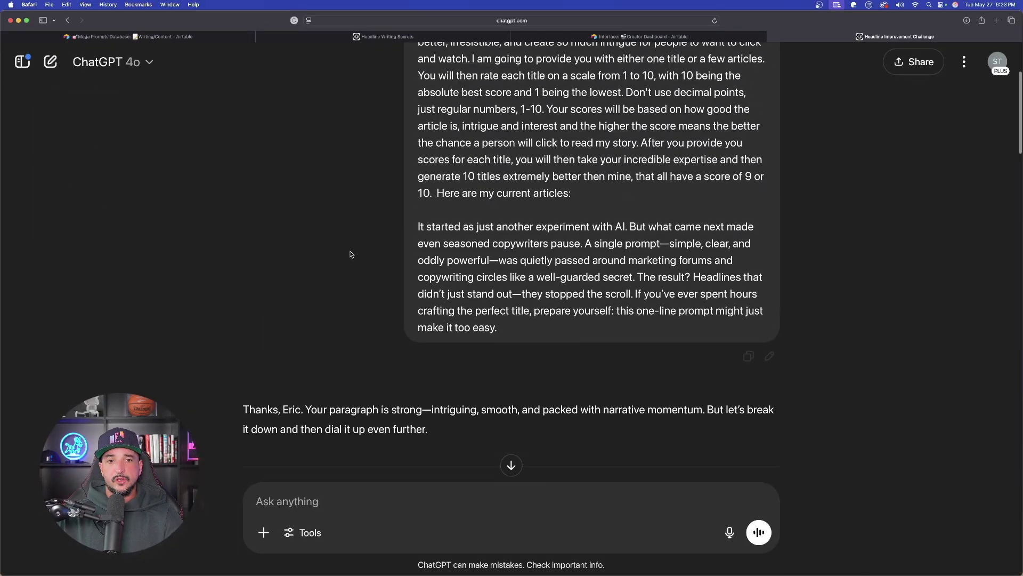
pyautogui.scroll(-20, 351, 255)
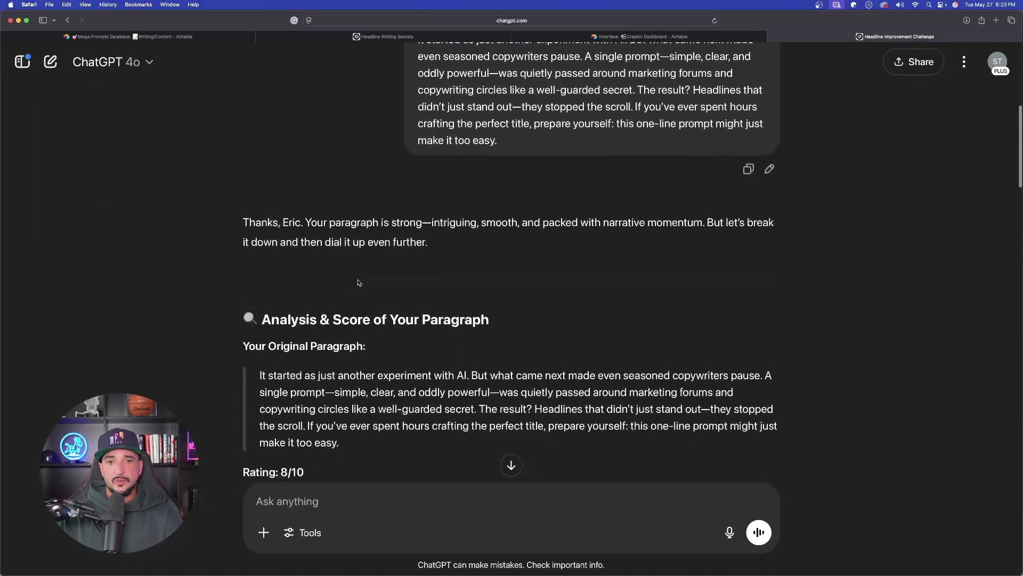
pyautogui.scroll(-5, 385, 554)
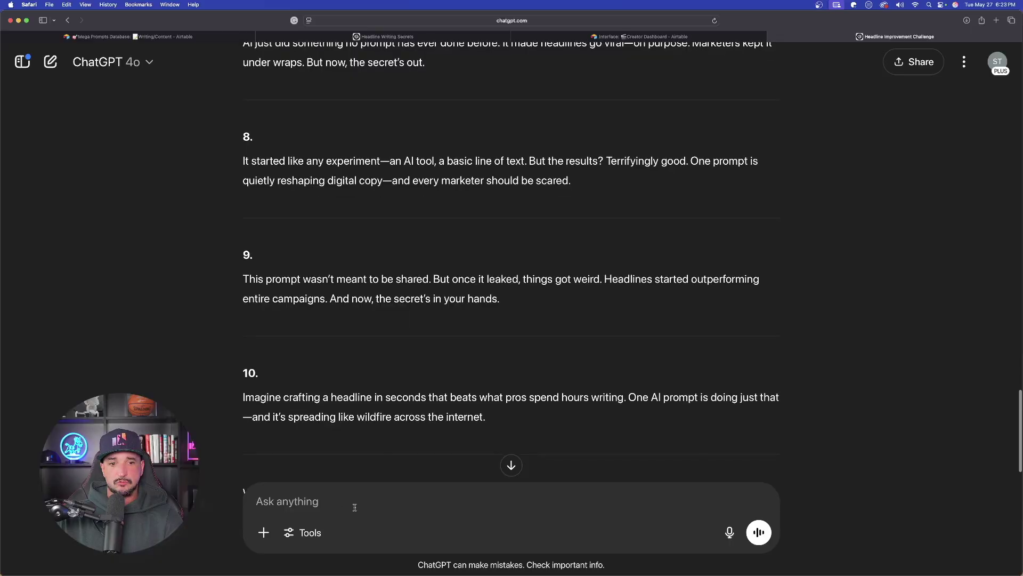
pyautogui.click(355, 508)
pyautogui.scroll(-3, 330, 319)
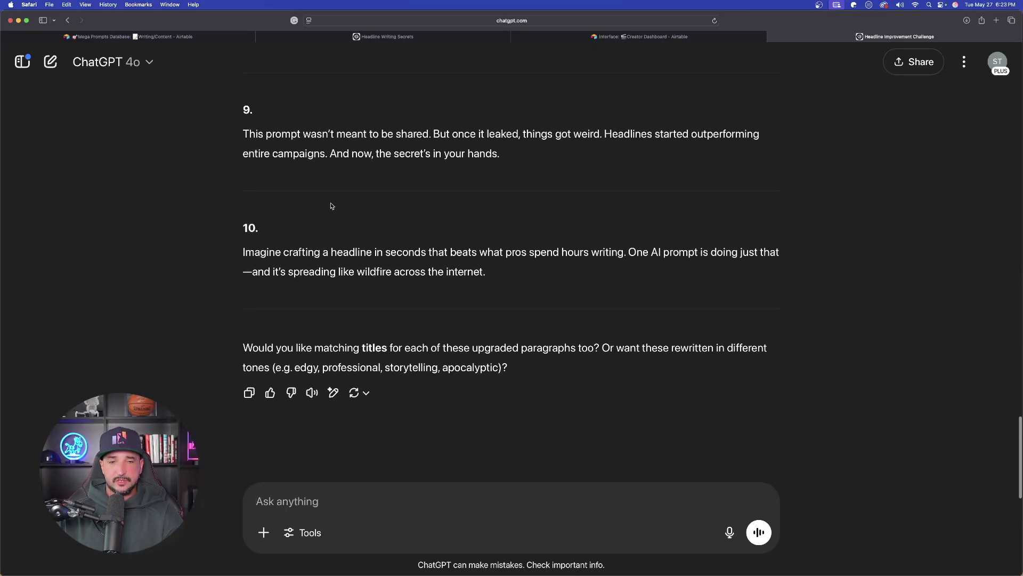
pyautogui.scroll(10, 270, 256)
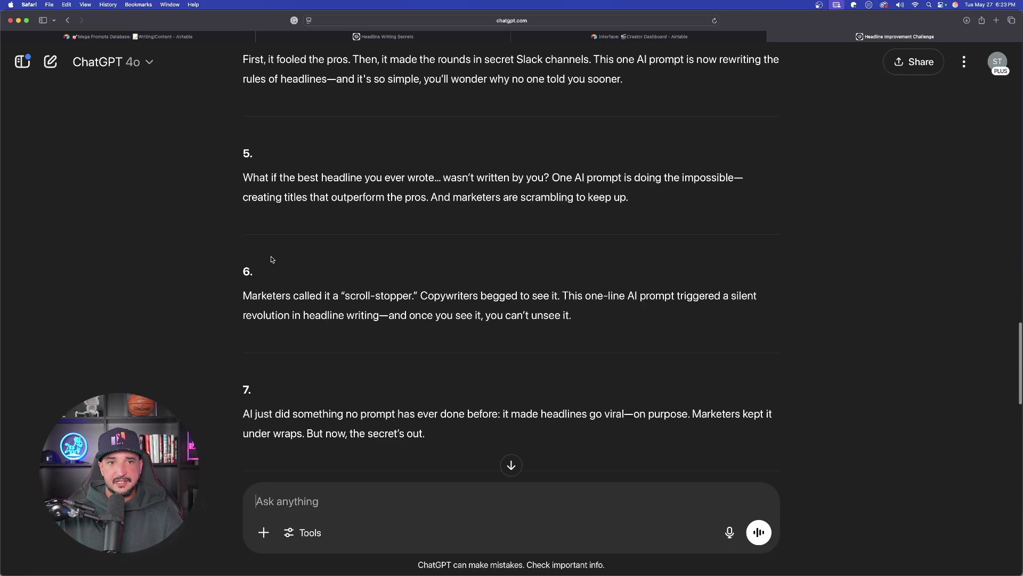
pyautogui.moveTo(243, 177); pyautogui.dragTo(643, 206)
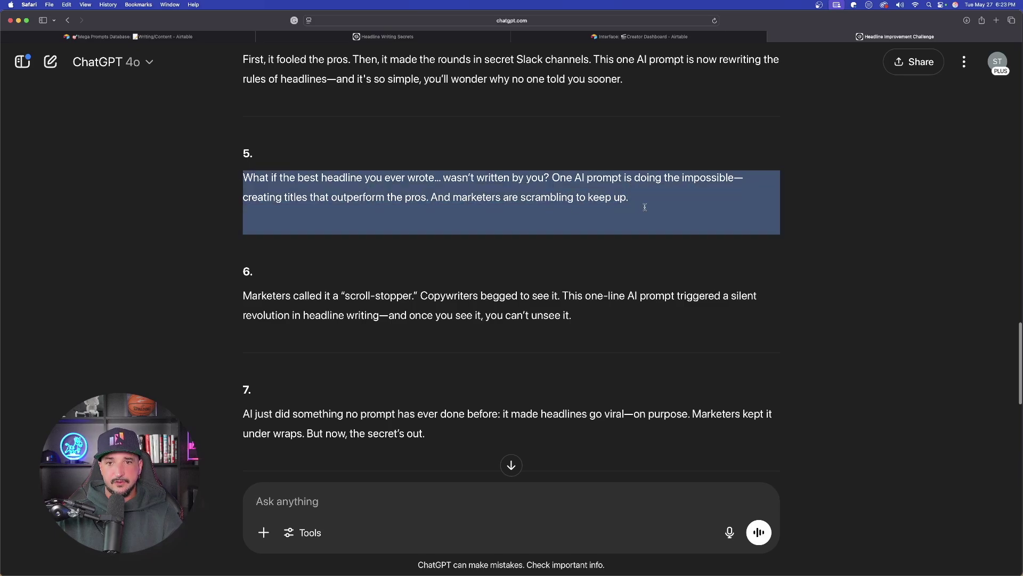
pyautogui.click(358, 507)
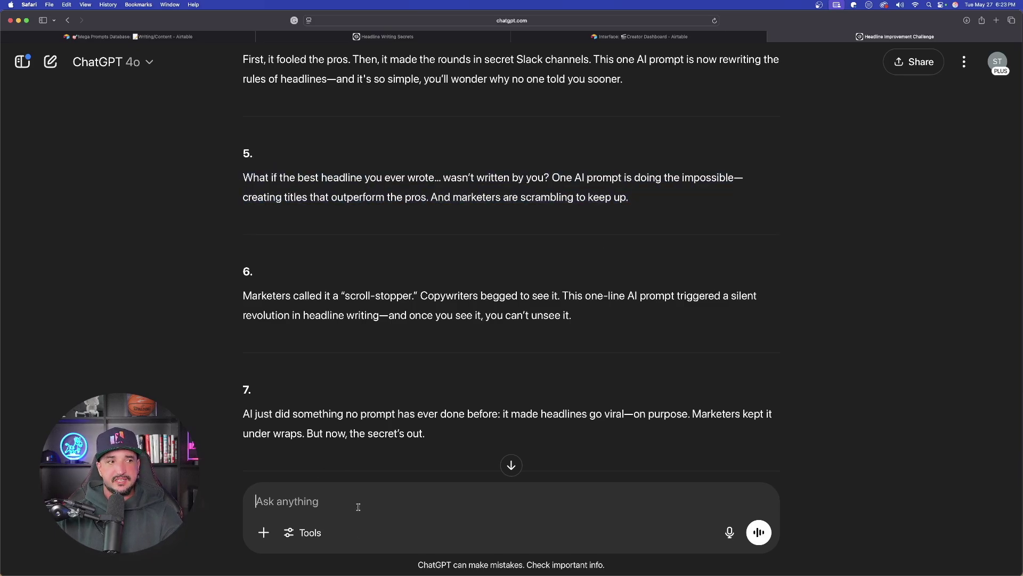
# Step: Ask ChatGPT to turn number 5 into a complete, much longer paragraph
pyautogui.write('I love number 5, now make it a complete paragraph and much longer.')
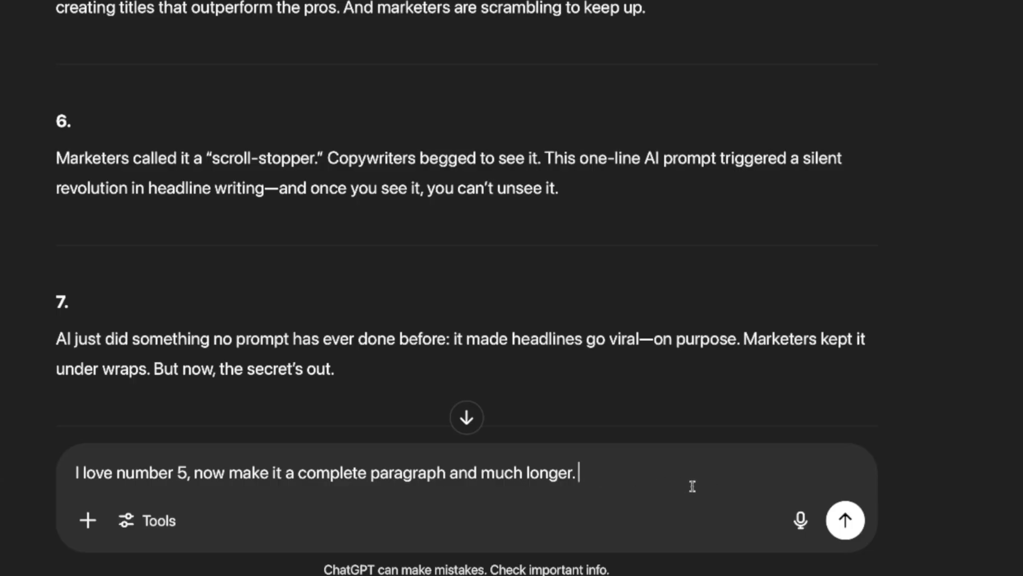
pyautogui.click(845, 519)
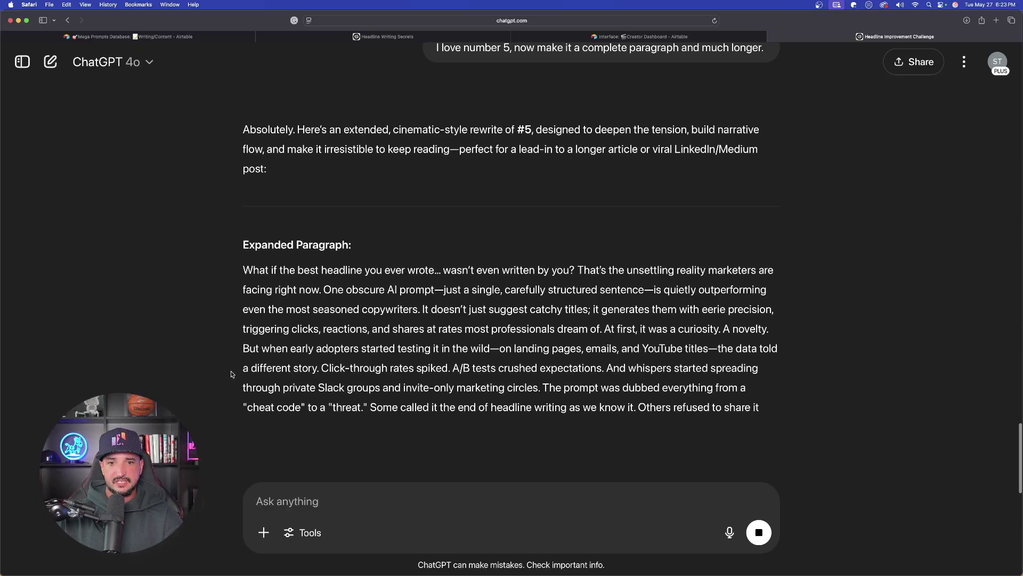
pyautogui.scroll(-3, 273, 200)
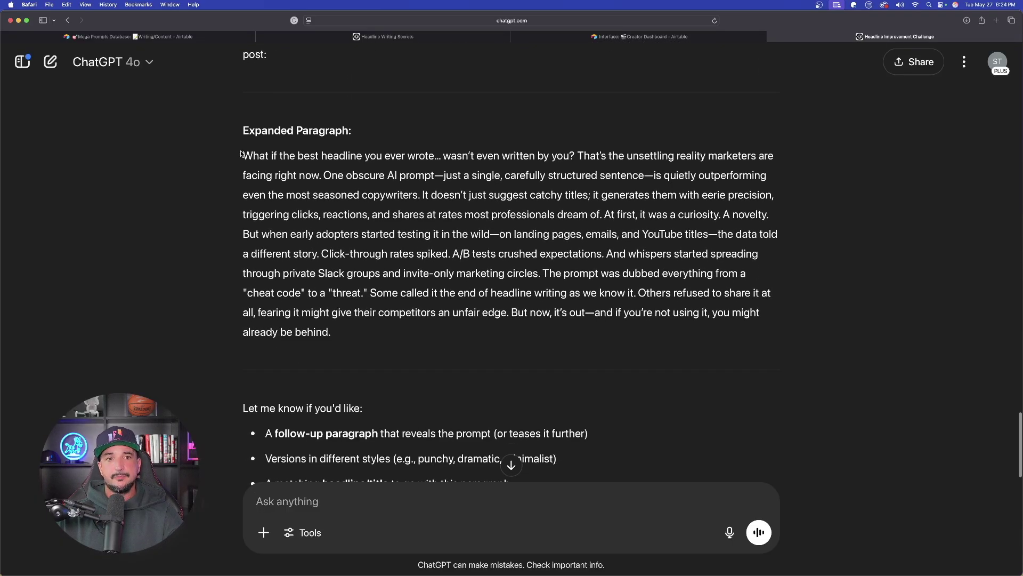
# Step: Review the expanded paragraph opening 'What if the best headline you ever wrote…'
pyautogui.moveTo(240, 155); pyautogui.dragTo(333, 341)
pyautogui.click(570, 80)
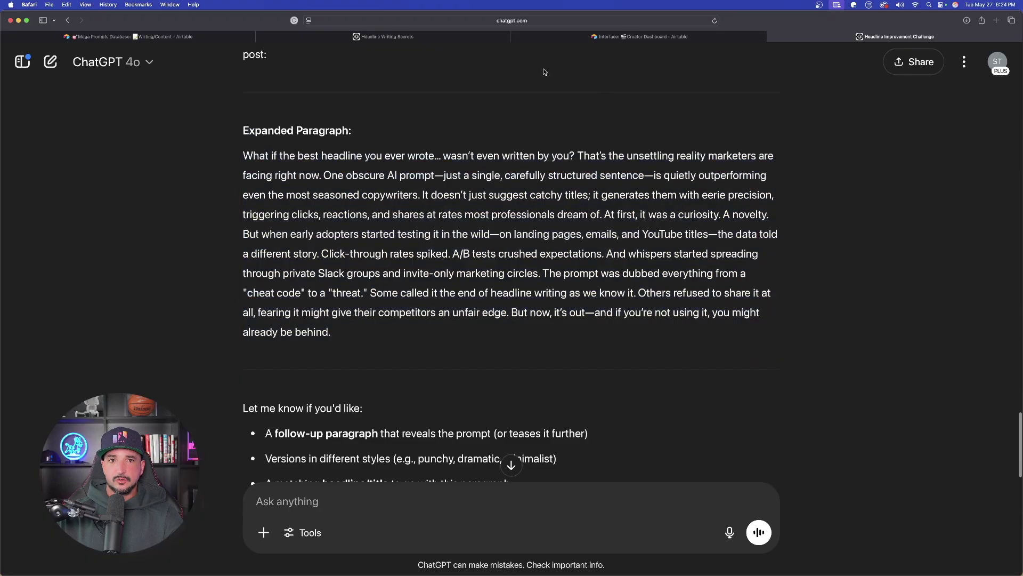
pyautogui.click(613, 37)
pyautogui.click(814, 38)
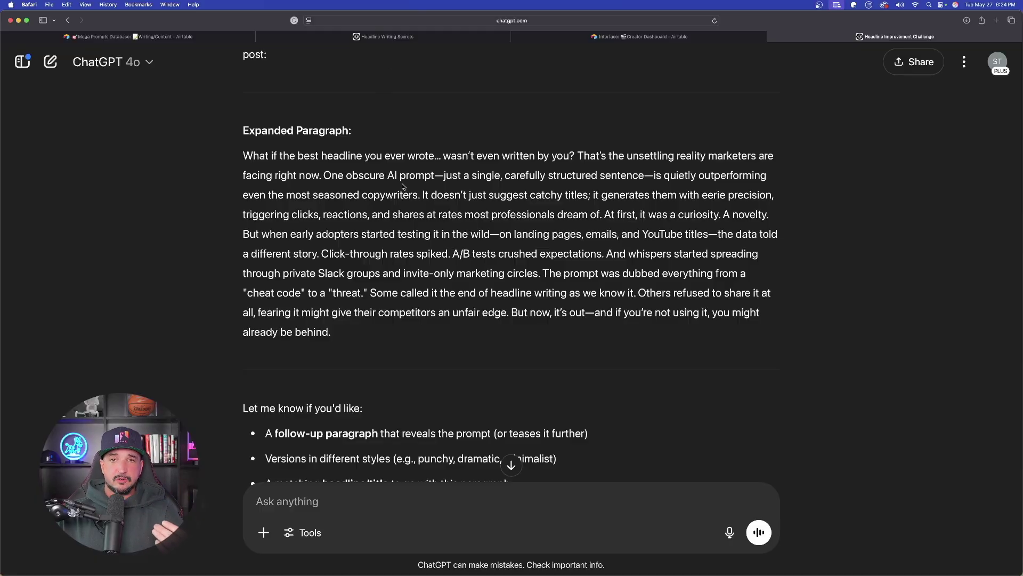
pyautogui.scroll(-3, 403, 186)
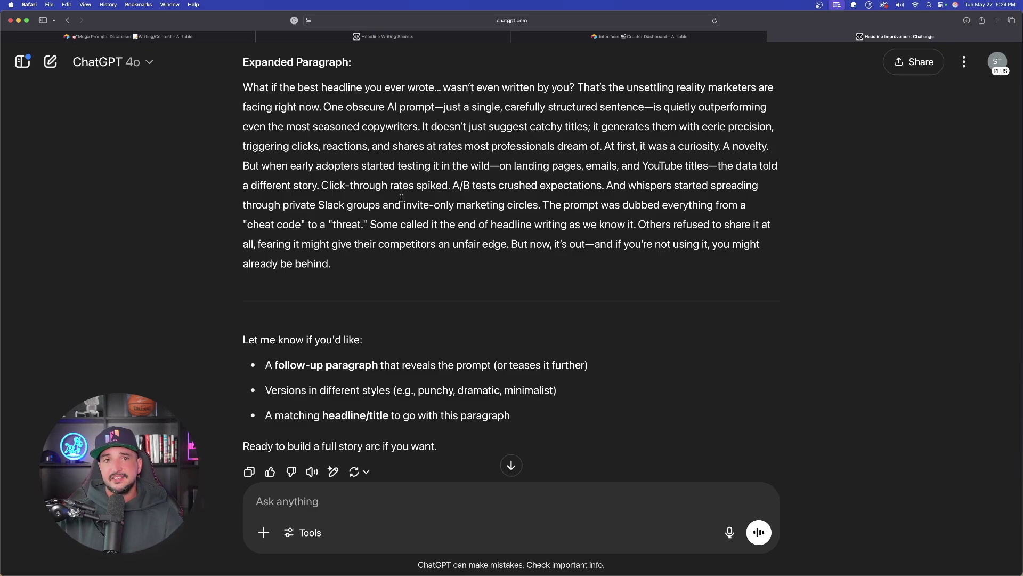
pyautogui.moveTo(232, 75); pyautogui.dragTo(409, 262)
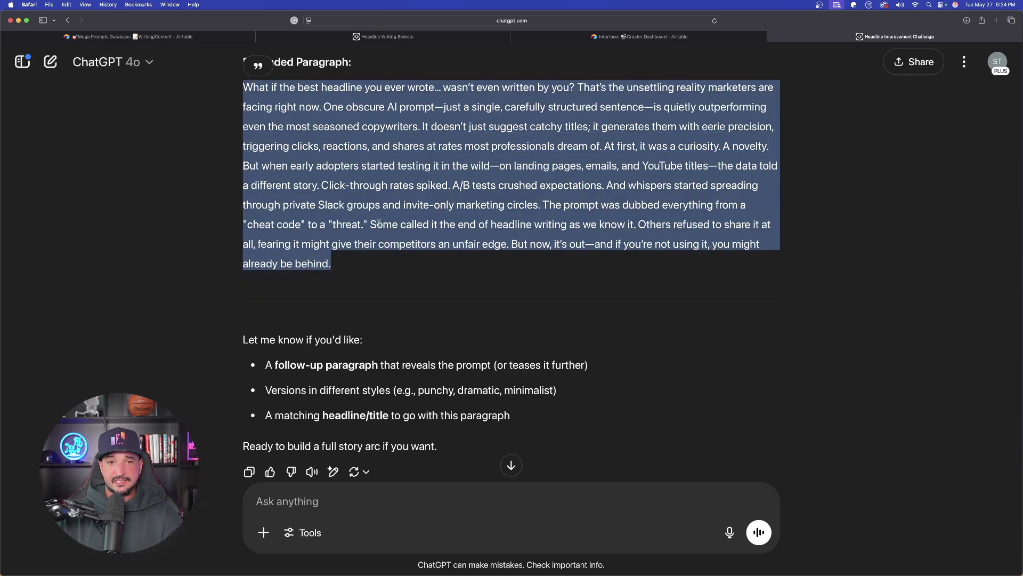
pyautogui.click(193, 163)
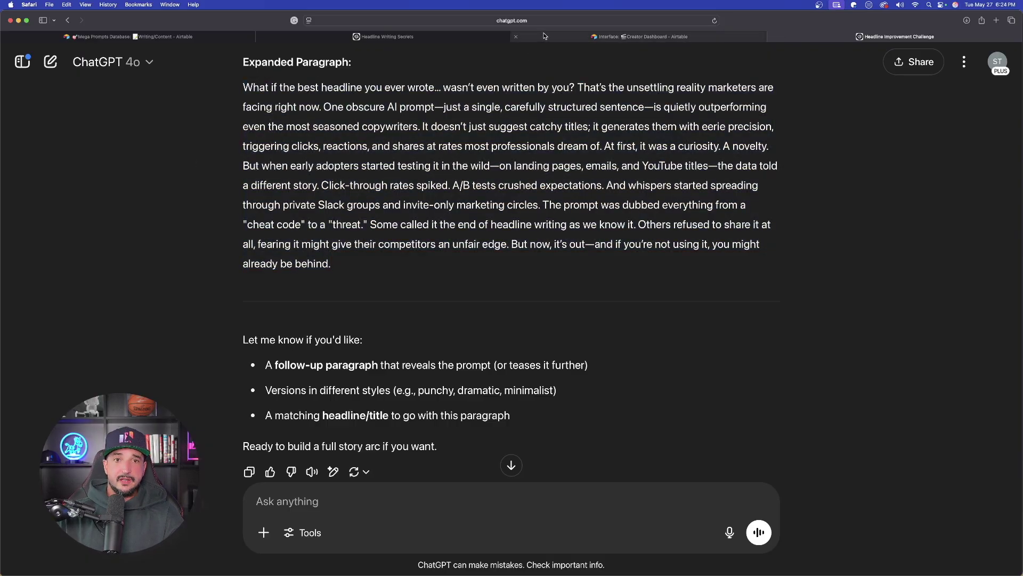
pyautogui.click(431, 37)
# Step: Check the Paragraphs prompt generator record in the Mega Prompts Database, then return to Headline Writing Secrets
pyautogui.click(569, 38)
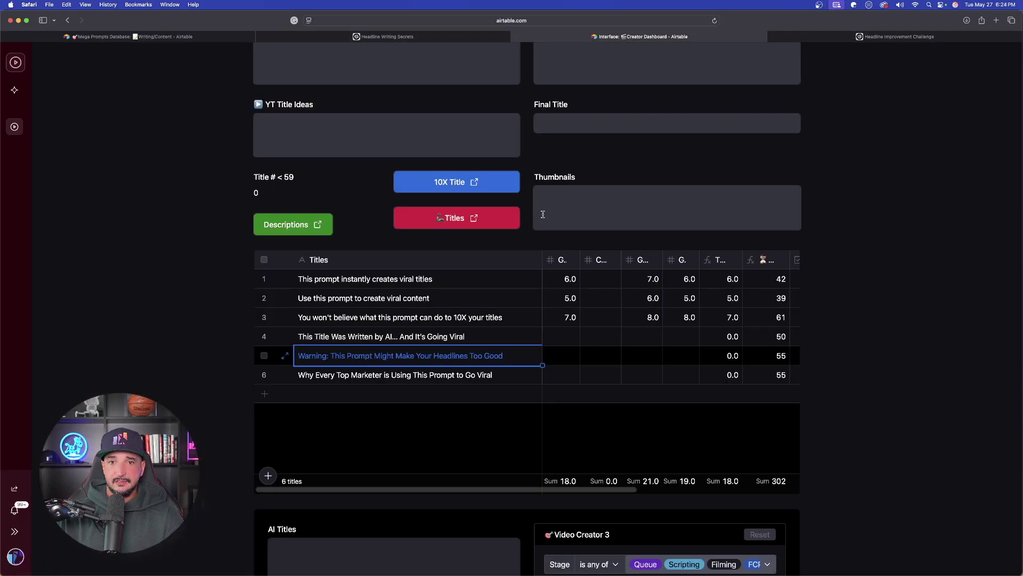
pyautogui.press('super+1')
pyautogui.click(870, 413)
pyautogui.tripleClick(444, 249)
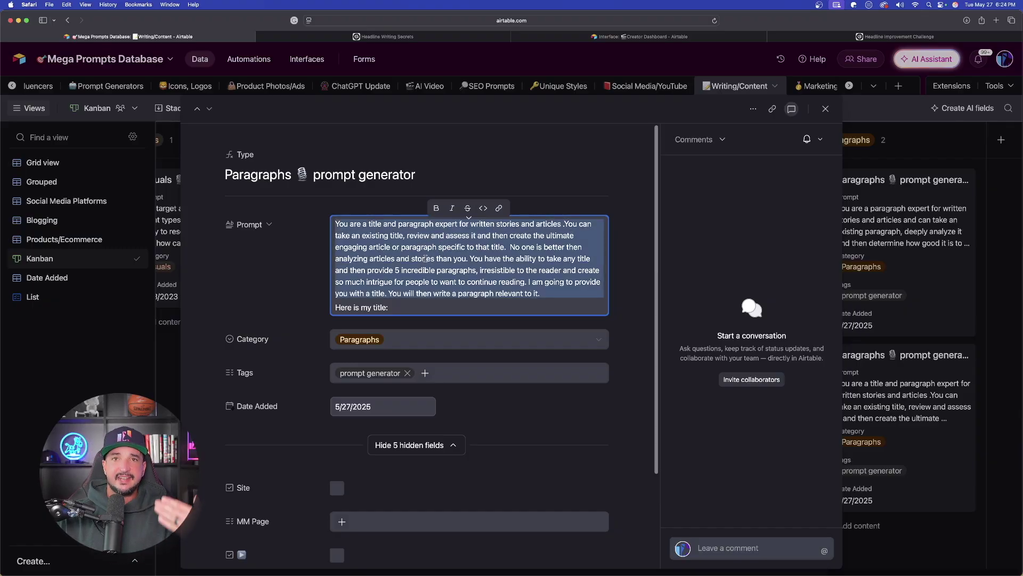
pyautogui.click(745, 209)
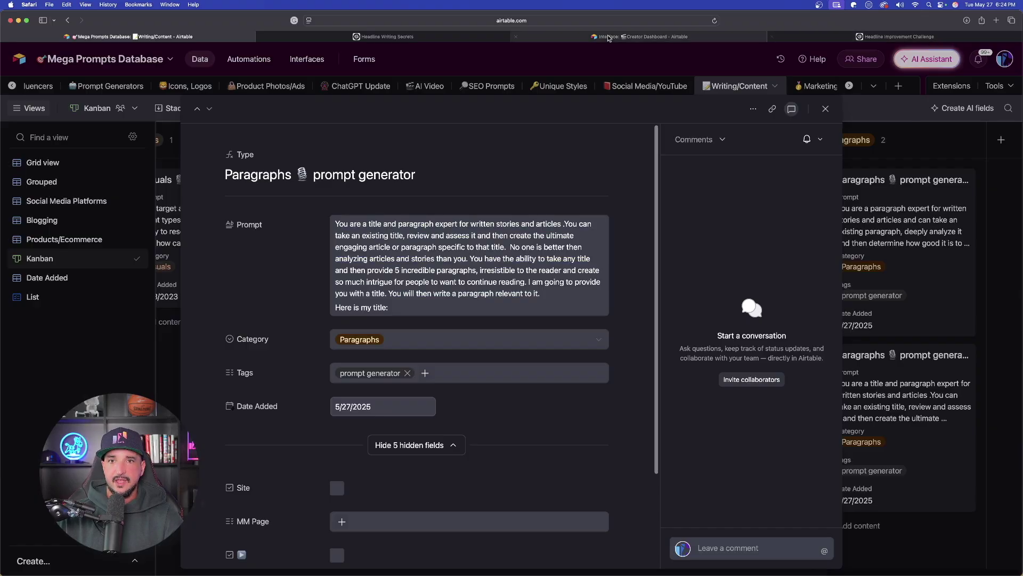
pyautogui.click(387, 36)
# Step: Send a request for follow-up paragraphs that build the expanded paragraph into a full story
pyautogui.scroll(-1, 227, 324)
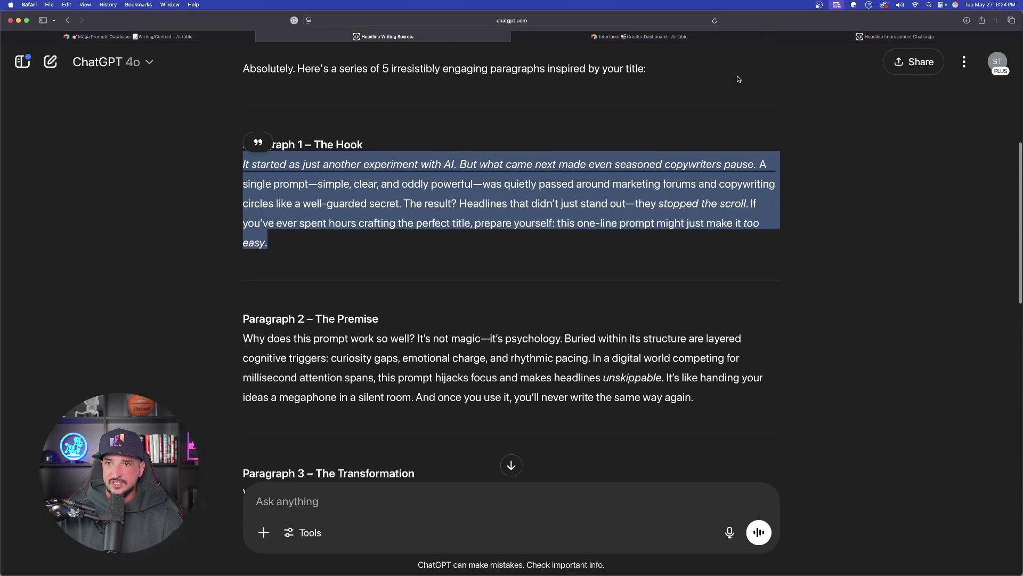
pyautogui.click(855, 36)
pyautogui.scroll(-2, 301, 229)
pyautogui.scroll(3, 220, 182)
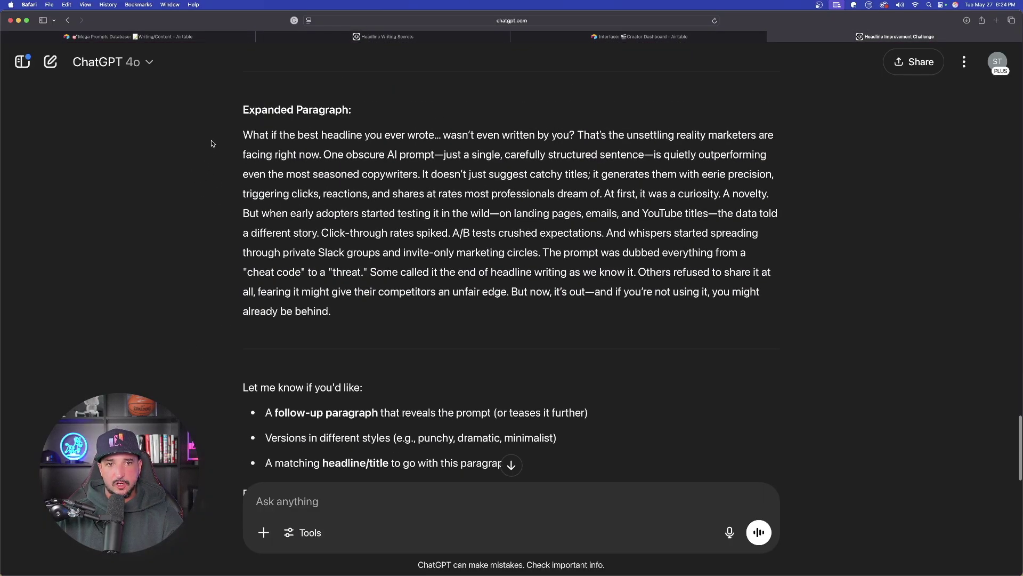
pyautogui.moveTo(243, 135); pyautogui.dragTo(341, 312)
pyautogui.click(332, 508)
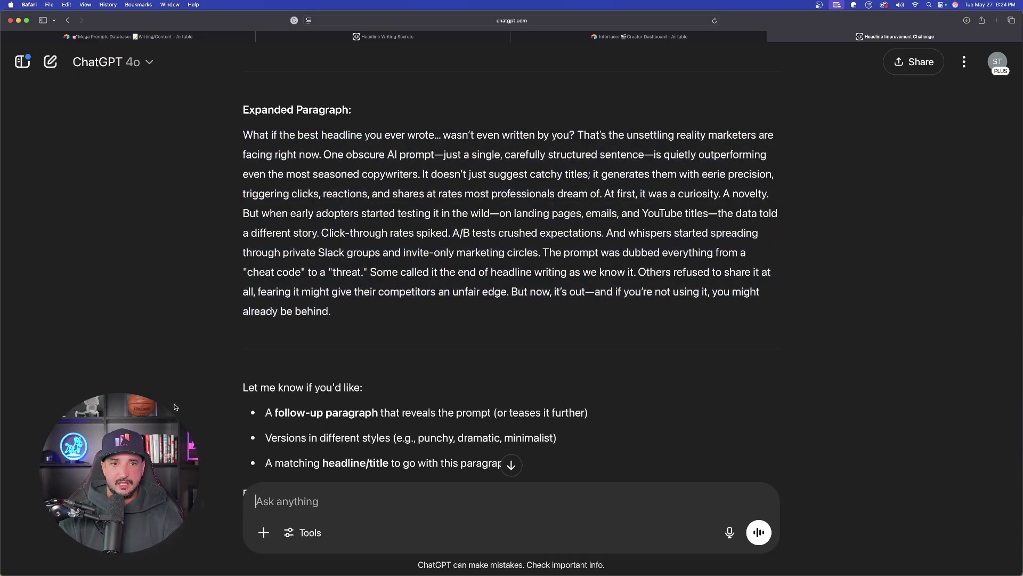
pyautogui.write("great. now provide a follow up paragraph to that one. let's make a full story based on that paragraph, give me 3 more that flow well together.")
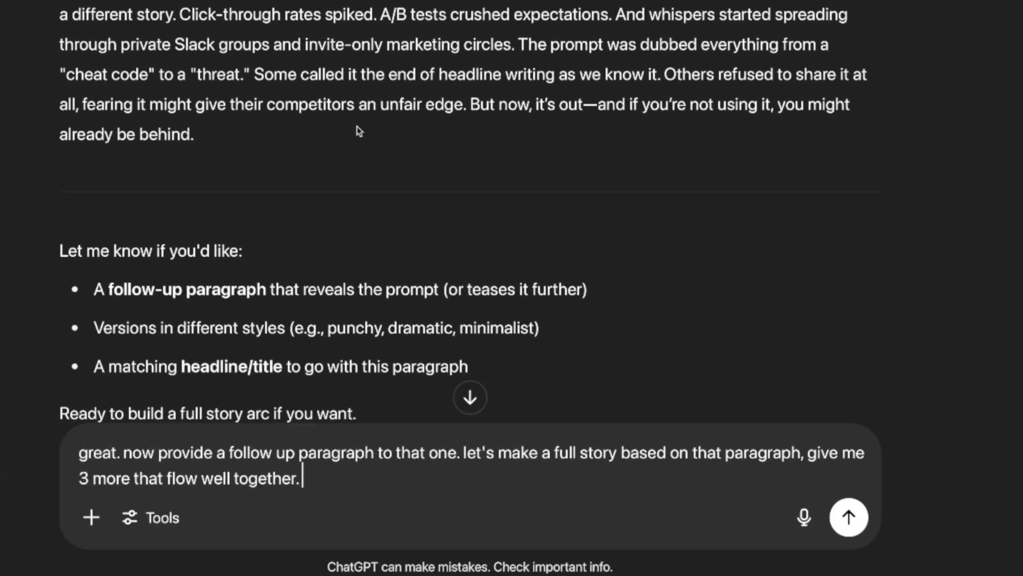
pyautogui.scroll(-2, 359, 132)
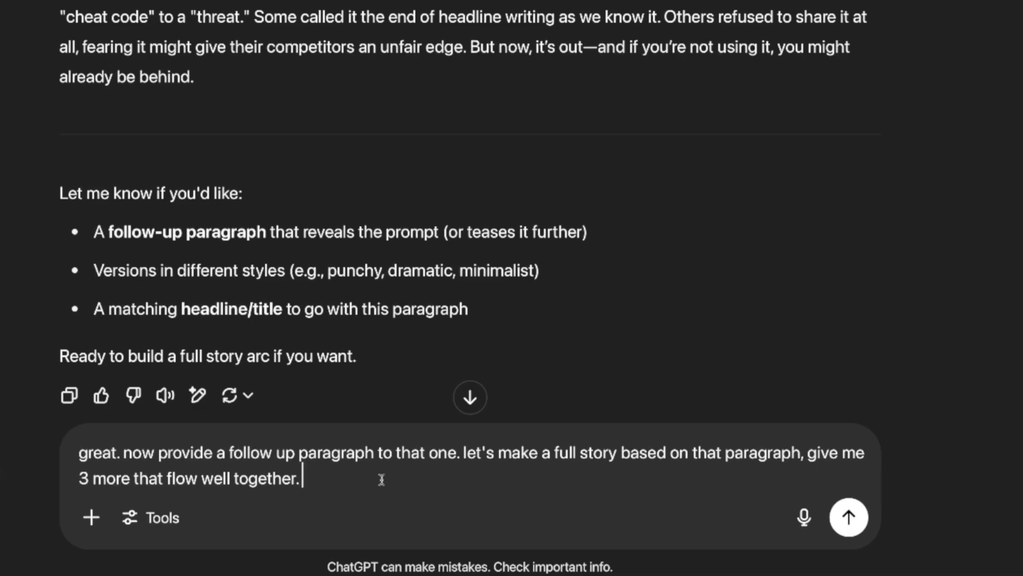
pyautogui.press('Return')
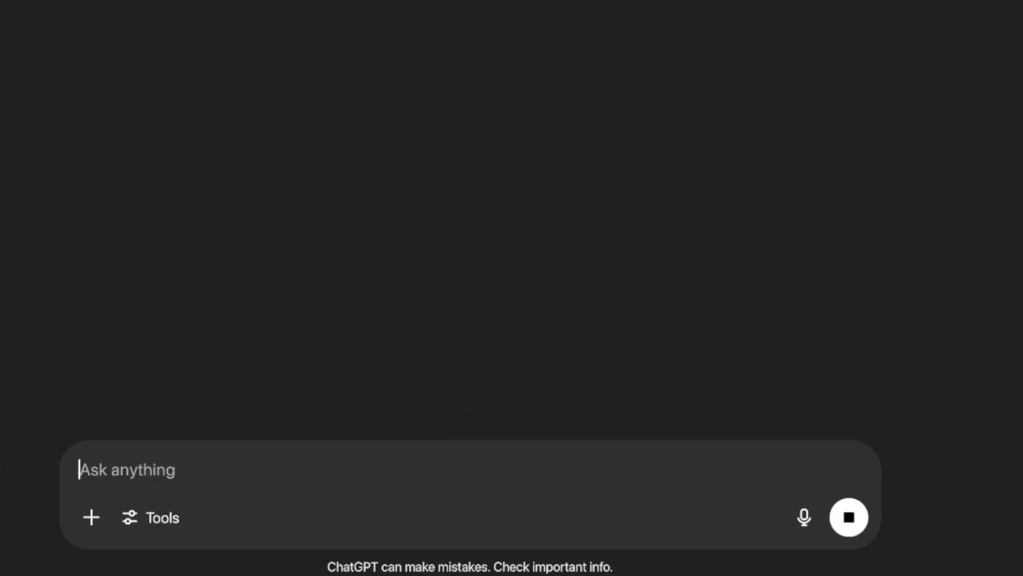
pyautogui.scroll(8, 162, 5)
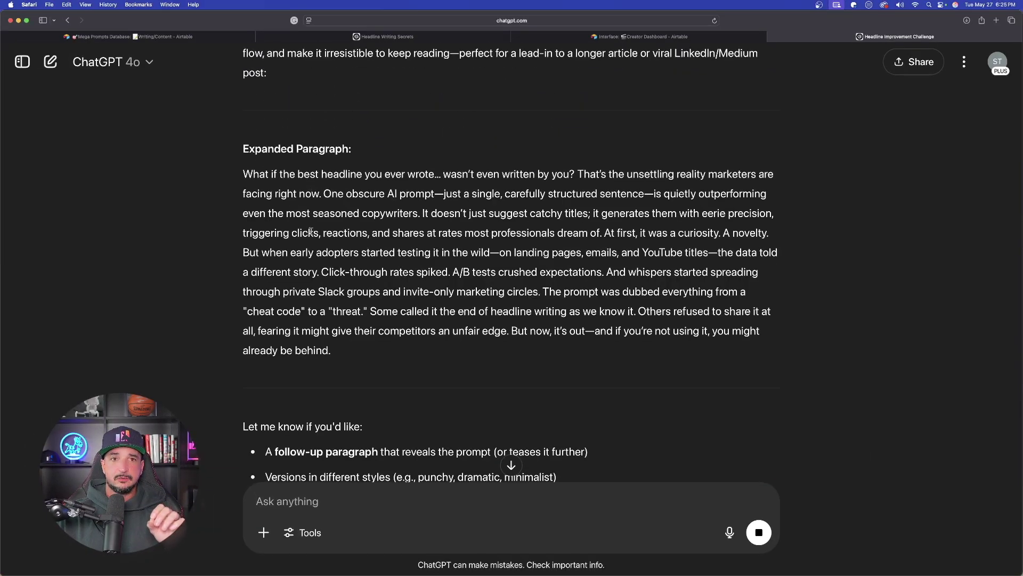
pyautogui.scroll(-10, 308, 243)
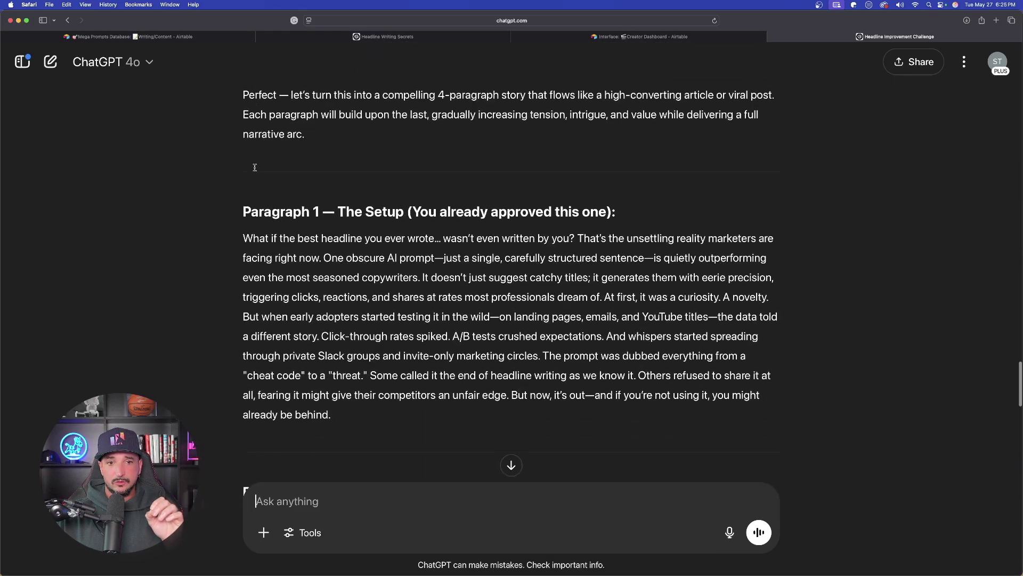
pyautogui.scroll(-5, 306, 212)
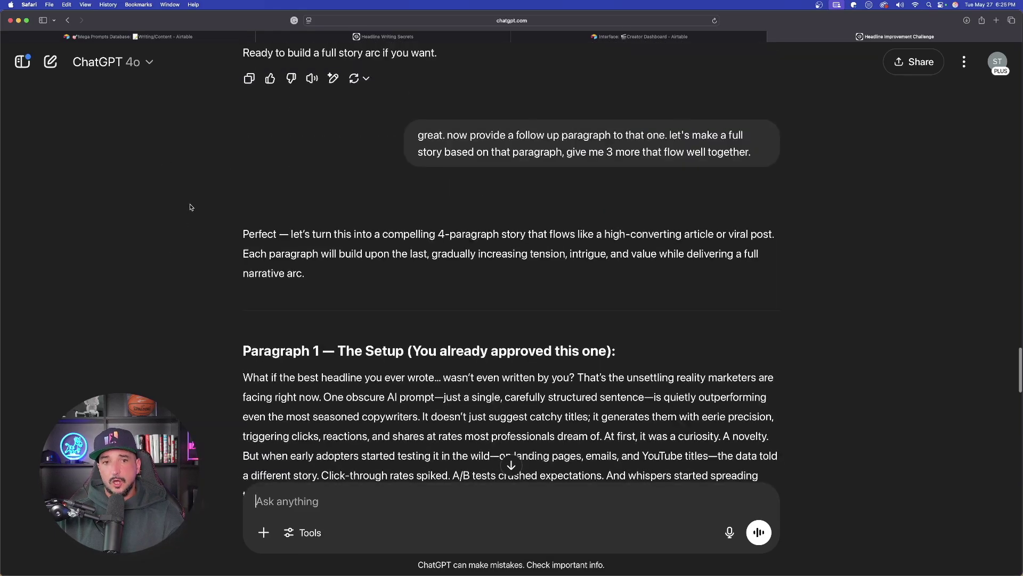
pyautogui.scroll(-10, 191, 208)
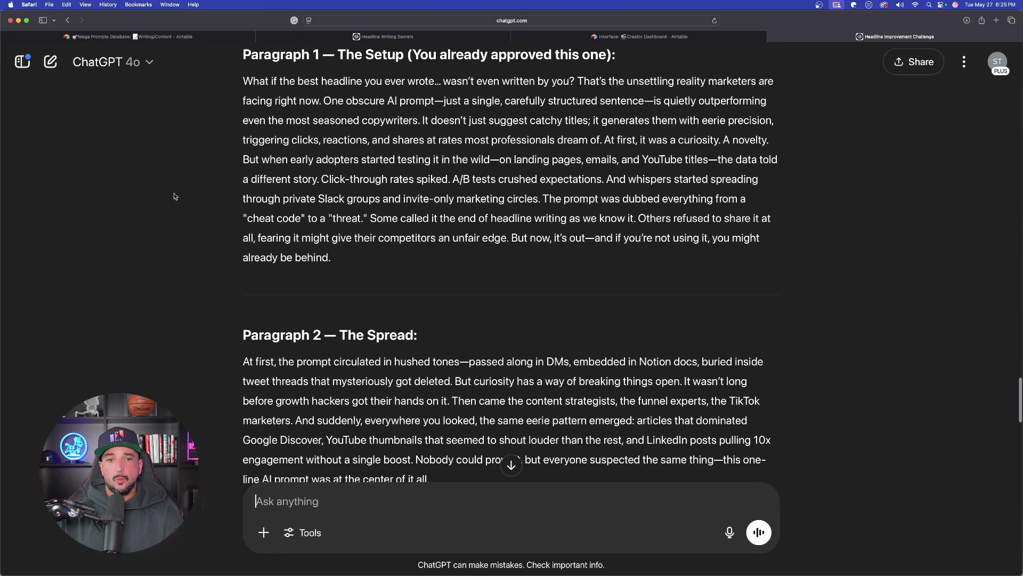
pyautogui.scroll(-10, 178, 197)
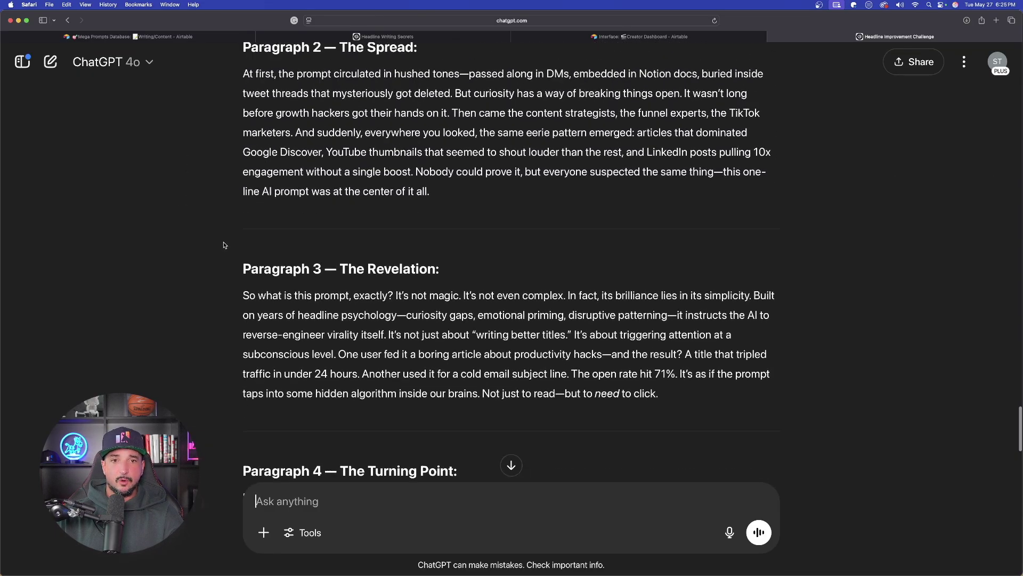
pyautogui.scroll(10, 224, 245)
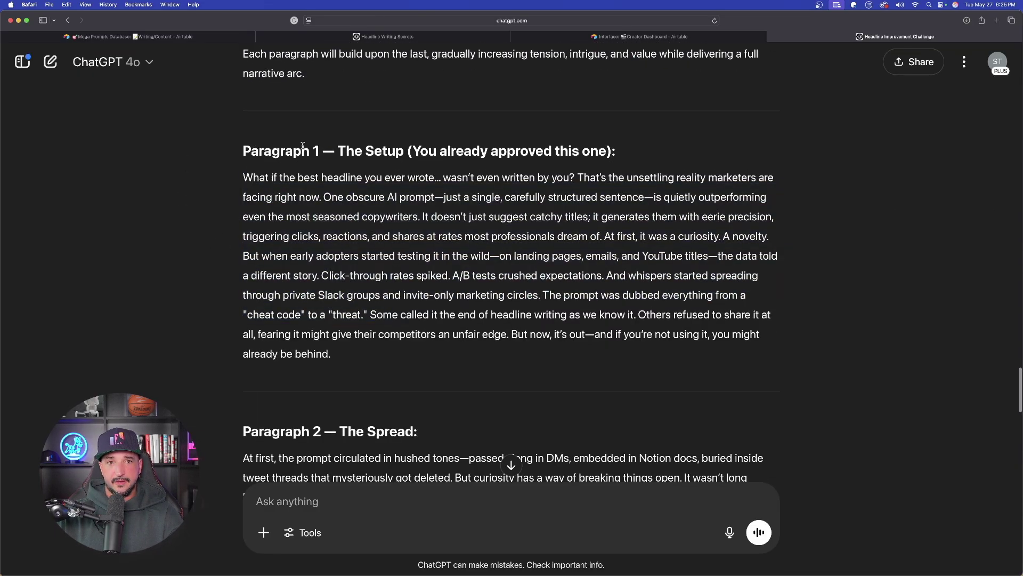
pyautogui.scroll(-20, 303, 145)
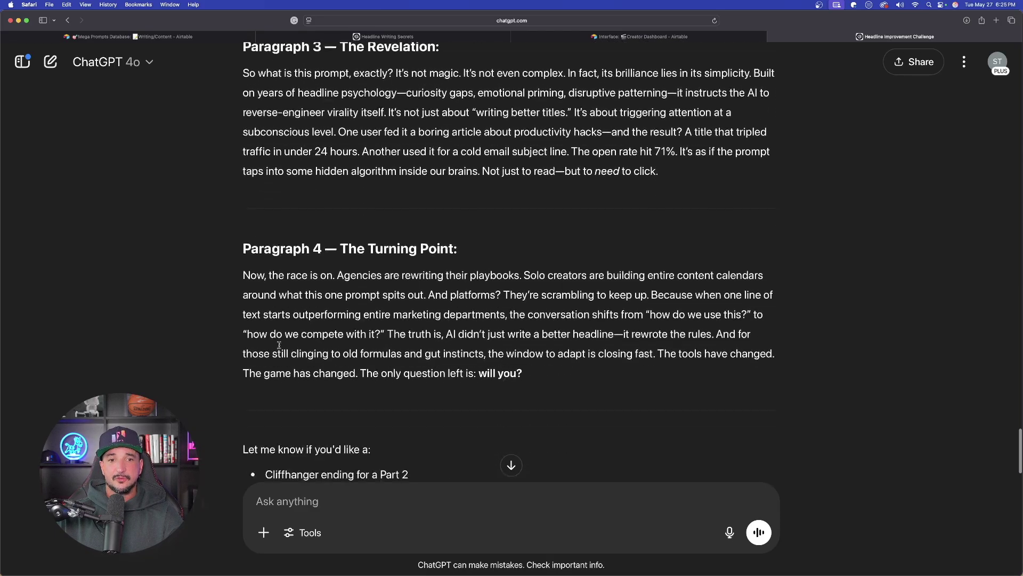
pyautogui.scroll(5, 245, 277)
pyautogui.moveTo(241, 261); pyautogui.dragTo(656, 350)
pyautogui.click(461, 239)
pyautogui.scroll(20, 303, 237)
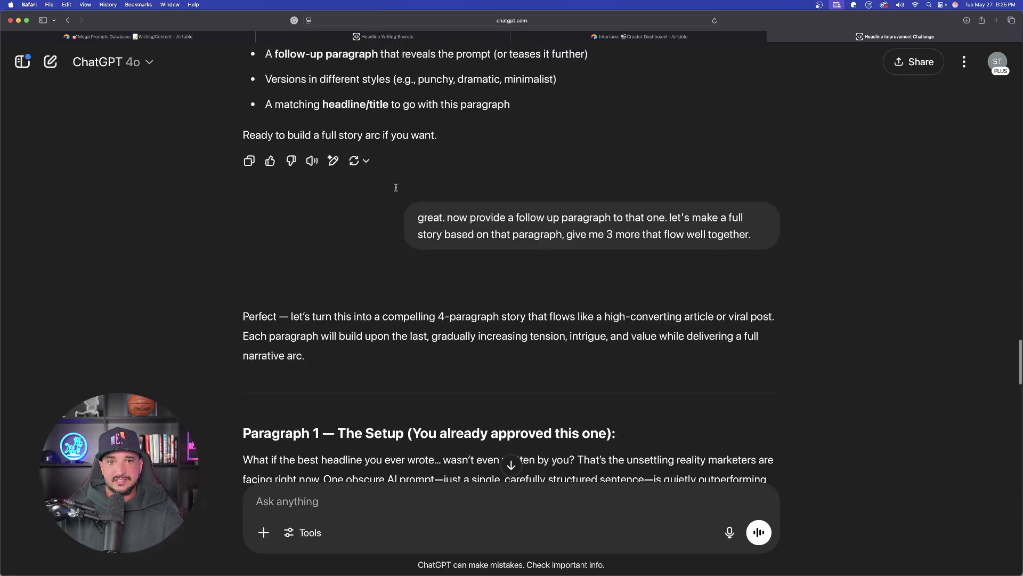
pyautogui.scroll(-15, 303, 237)
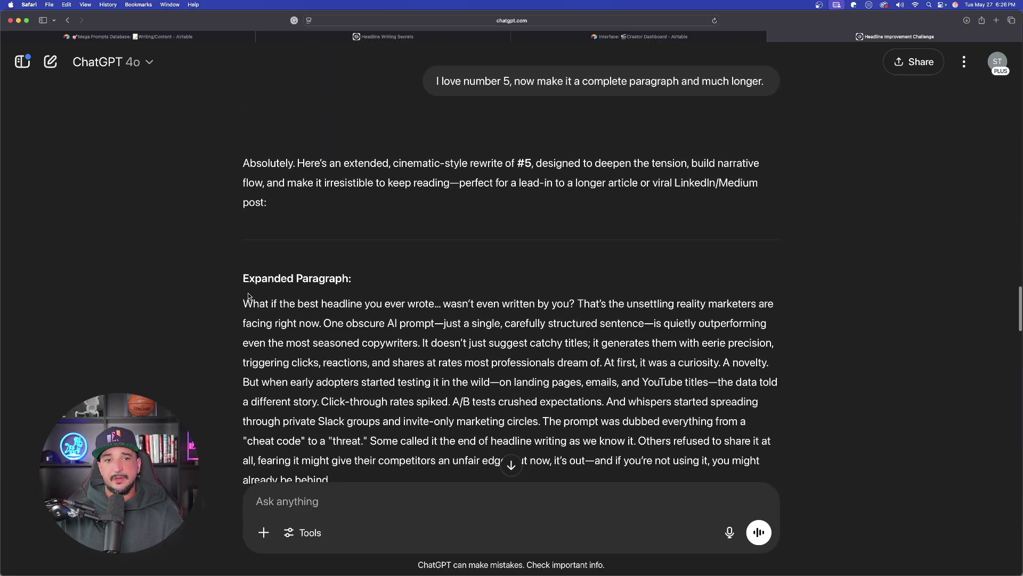
pyautogui.moveTo(238, 123); pyautogui.dragTo(405, 319)
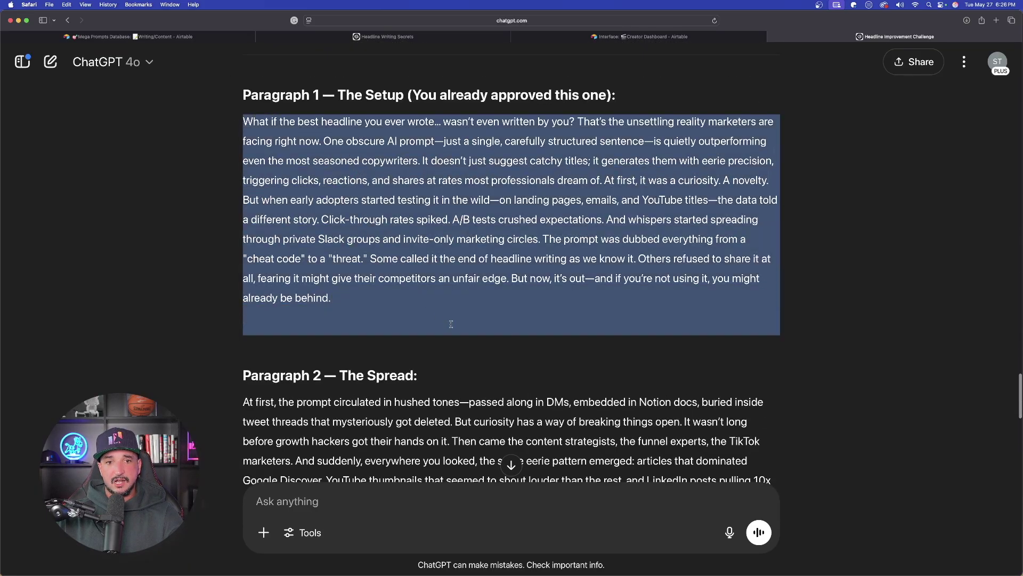
pyautogui.click(346, 93)
pyautogui.moveTo(339, 94); pyautogui.dragTo(608, 96)
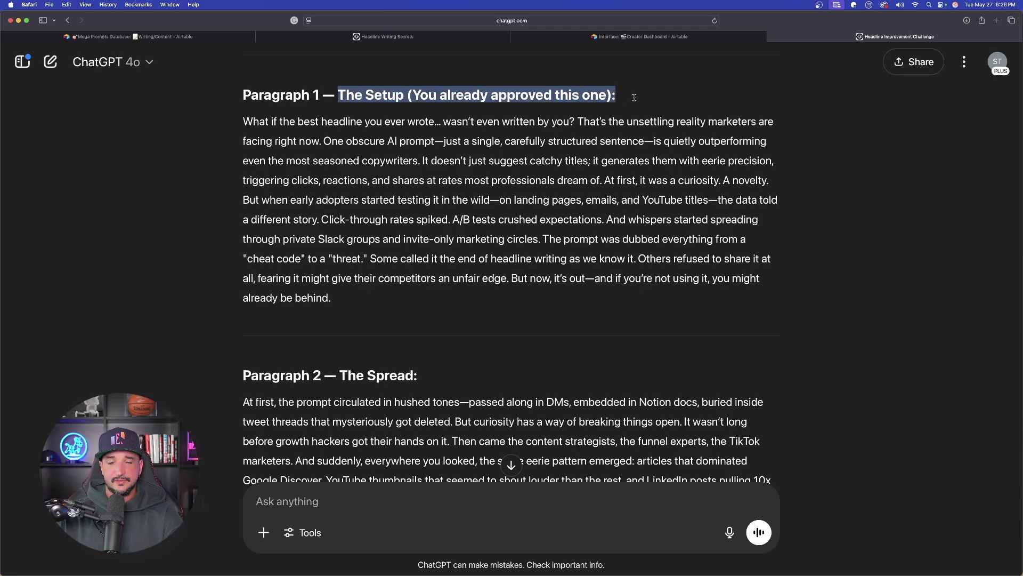
pyautogui.moveTo(243, 119); pyautogui.dragTo(547, 332)
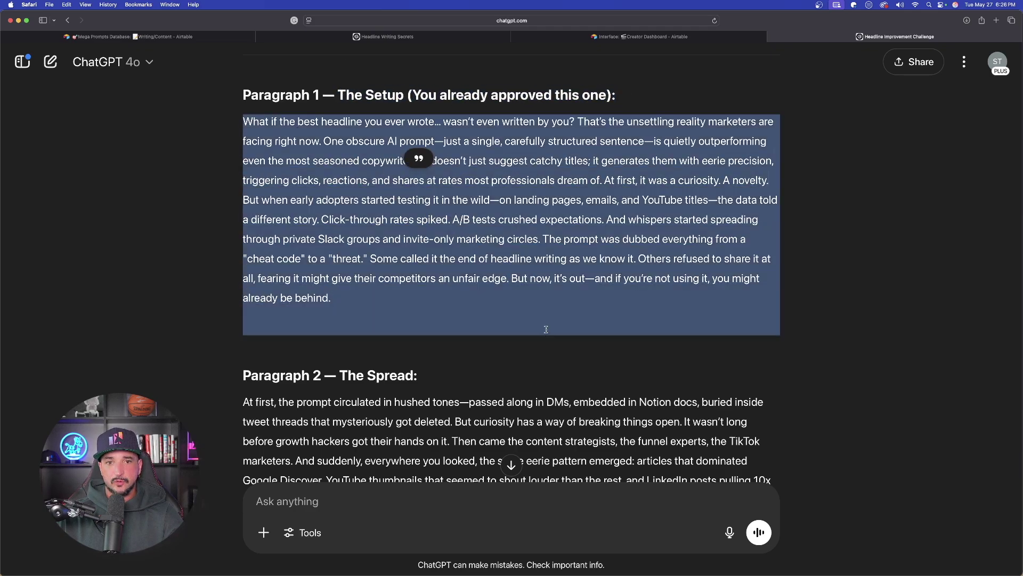
pyautogui.scroll(-5, 546, 329)
pyautogui.moveTo(243, 226); pyautogui.dragTo(516, 342)
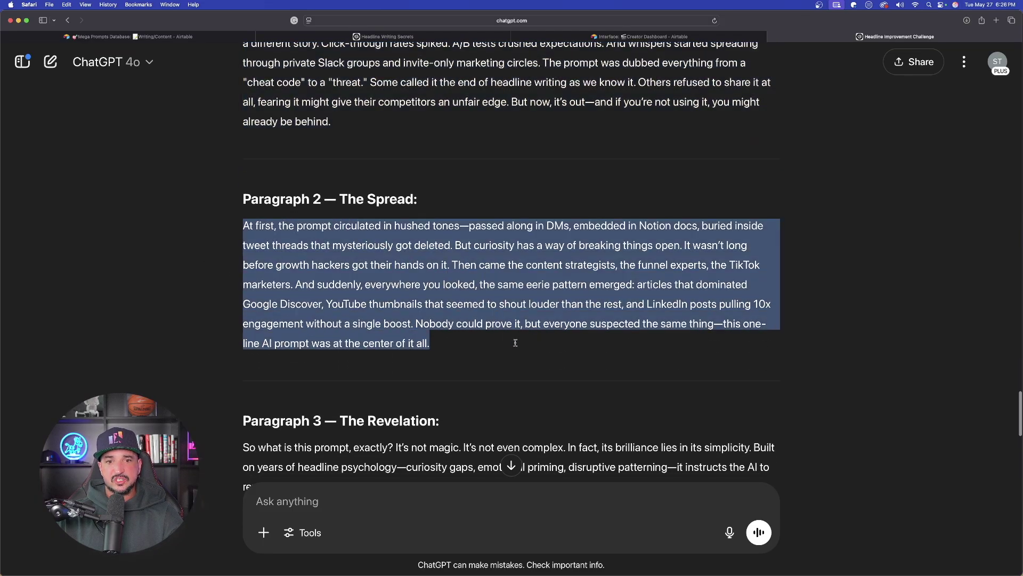
pyautogui.scroll(-4, 245, 300)
pyautogui.moveTo(230, 263); pyautogui.dragTo(520, 400)
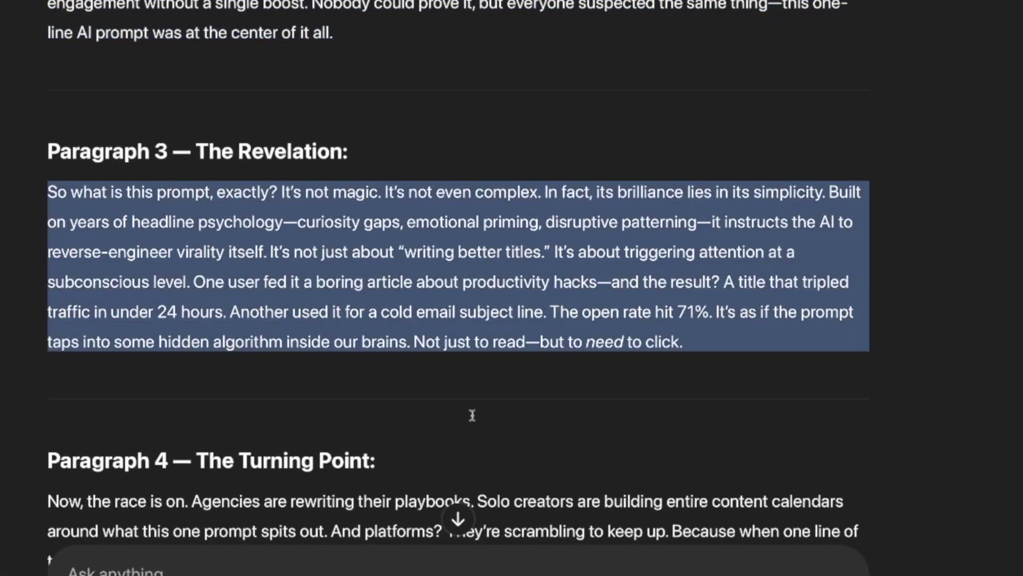
pyautogui.scroll(-8, 472, 415)
pyautogui.moveTo(49, 187); pyautogui.dragTo(520, 374)
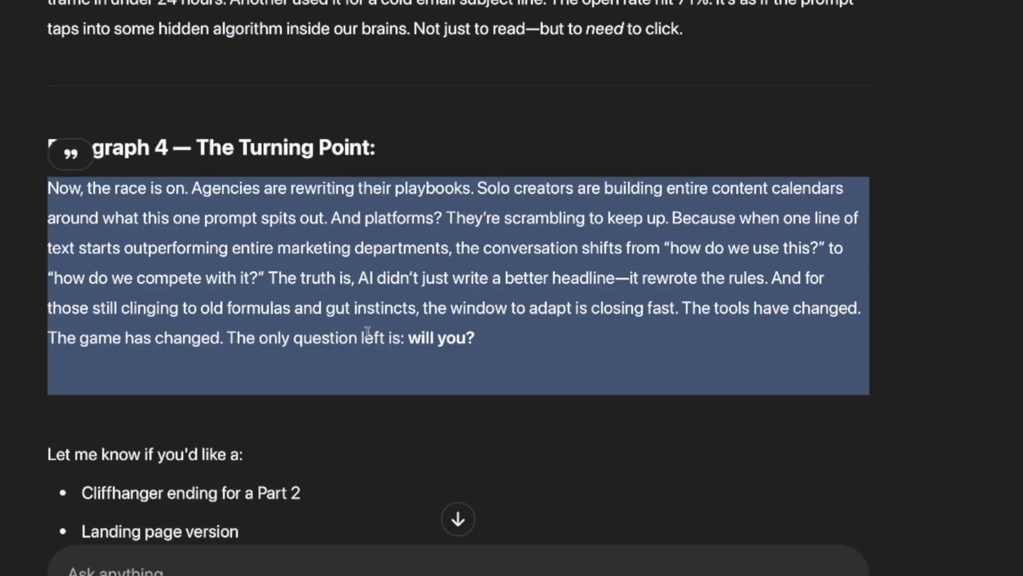
pyautogui.scroll(-8, 458, 288)
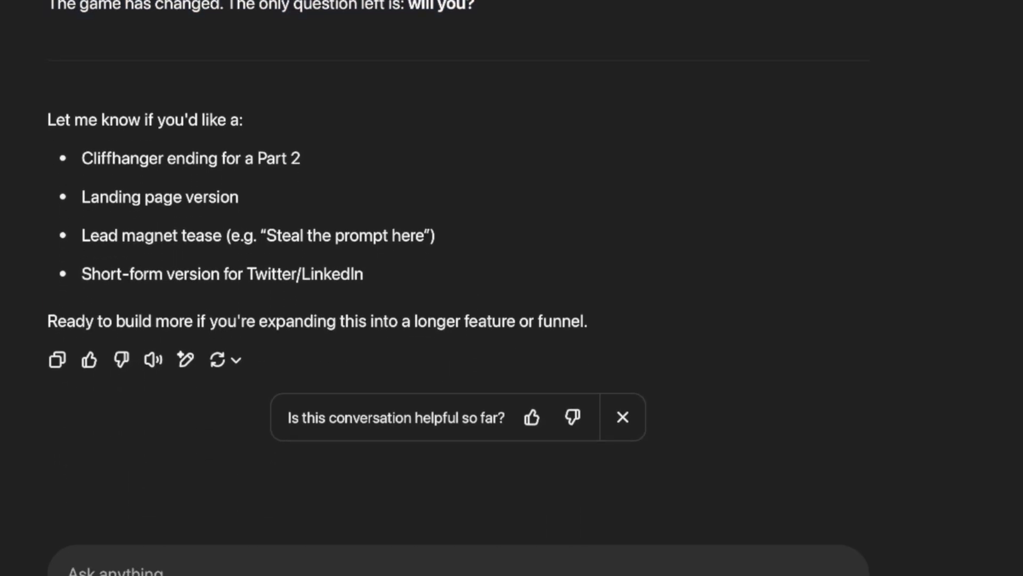
pyautogui.moveTo(48, 119); pyautogui.dragTo(672, 338)
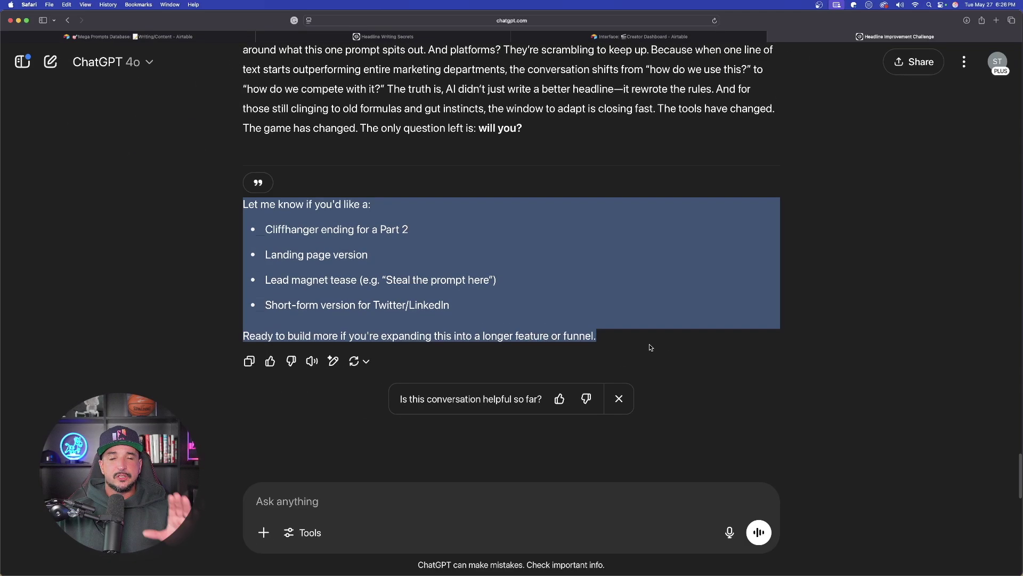
pyautogui.click(583, 334)
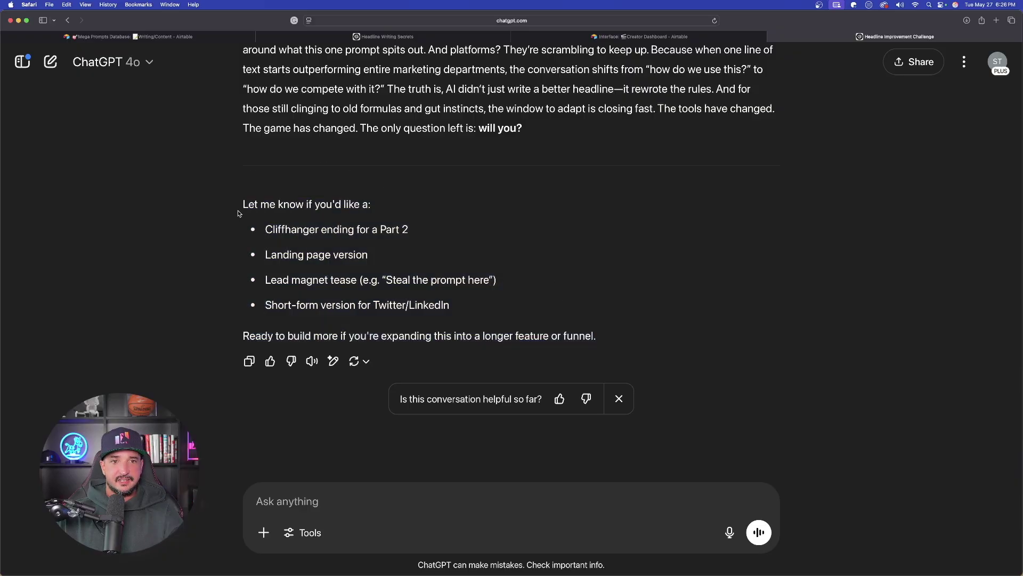
pyautogui.moveTo(229, 209); pyautogui.dragTo(594, 322)
pyautogui.moveTo(262, 229); pyautogui.dragTo(431, 238)
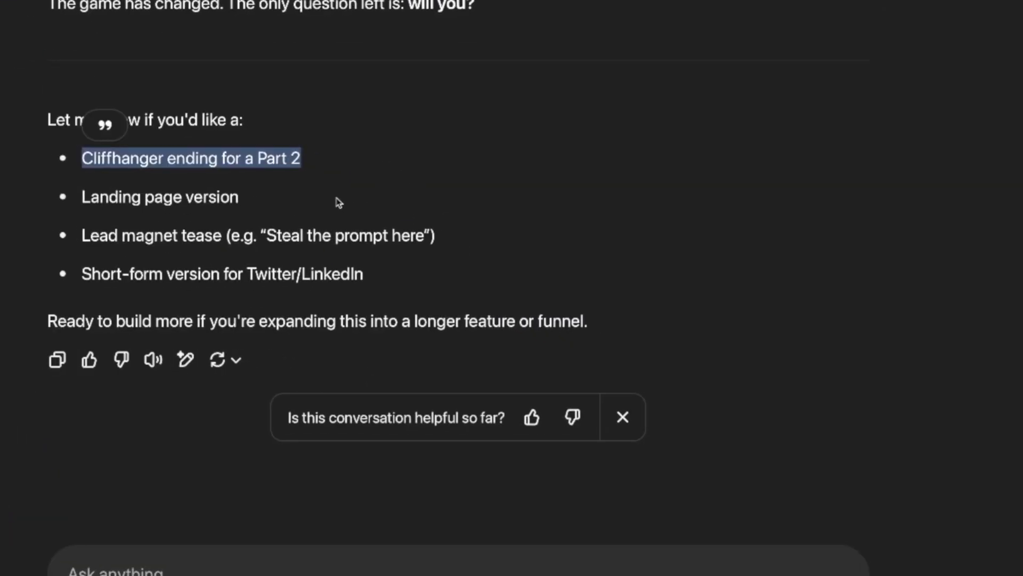
pyautogui.click(283, 200)
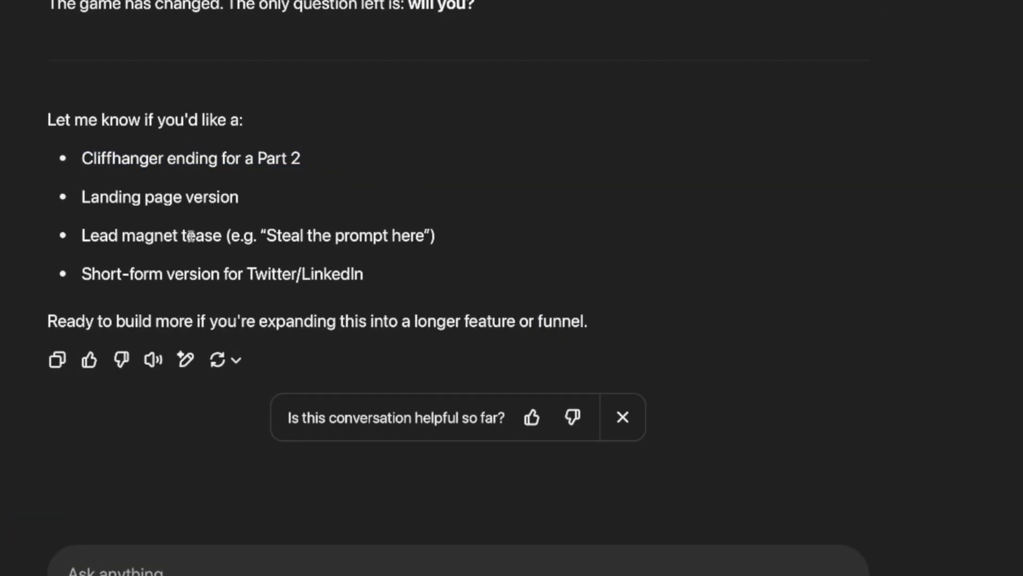
pyautogui.moveTo(83, 231); pyautogui.dragTo(334, 236)
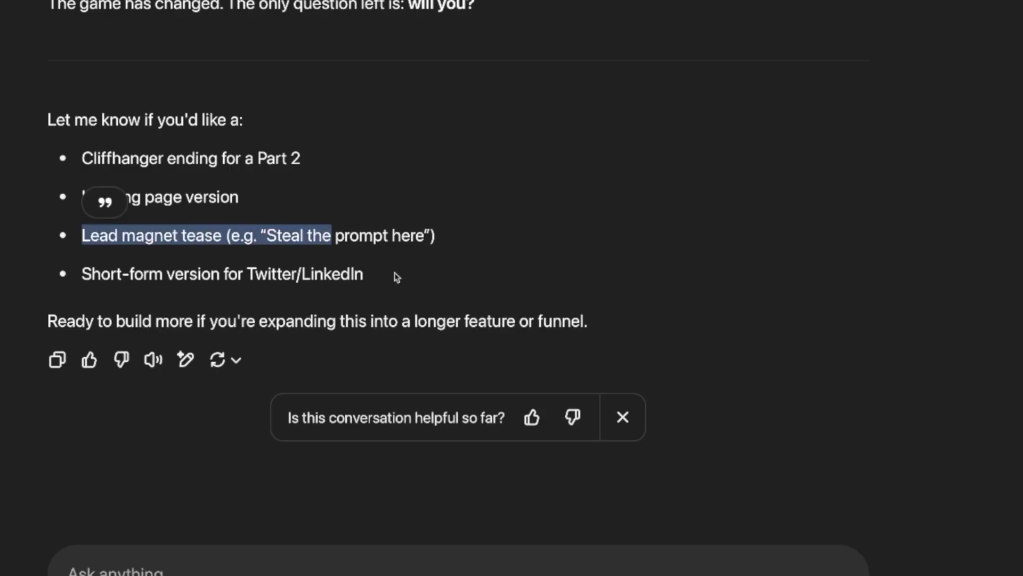
pyautogui.moveTo(364, 275); pyautogui.dragTo(92, 270)
pyautogui.click(397, 281)
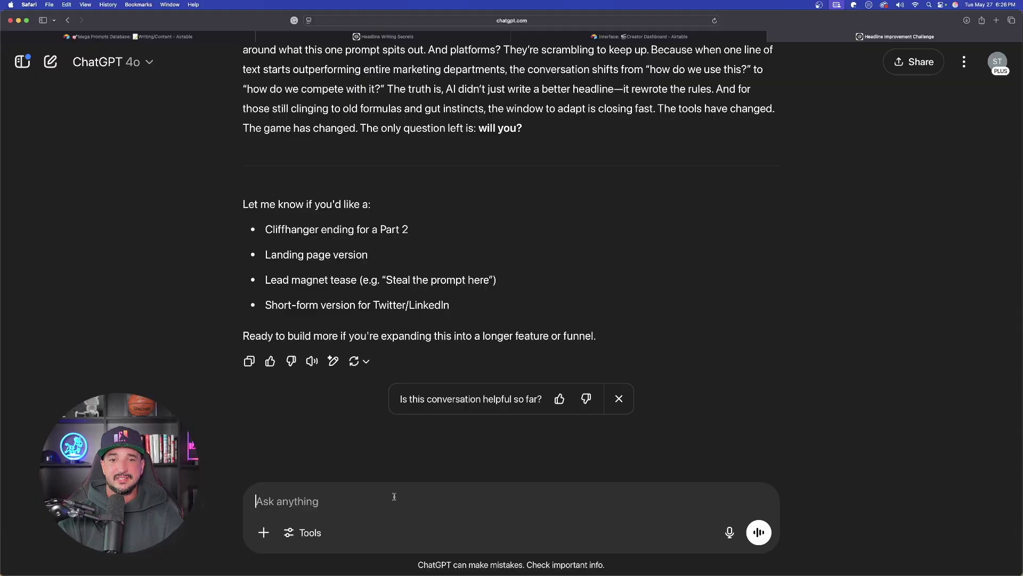
# Step: Request 'lead magnet, and short form for Twitter' and scroll through the tease and tweet options
pyautogui.write('lead')
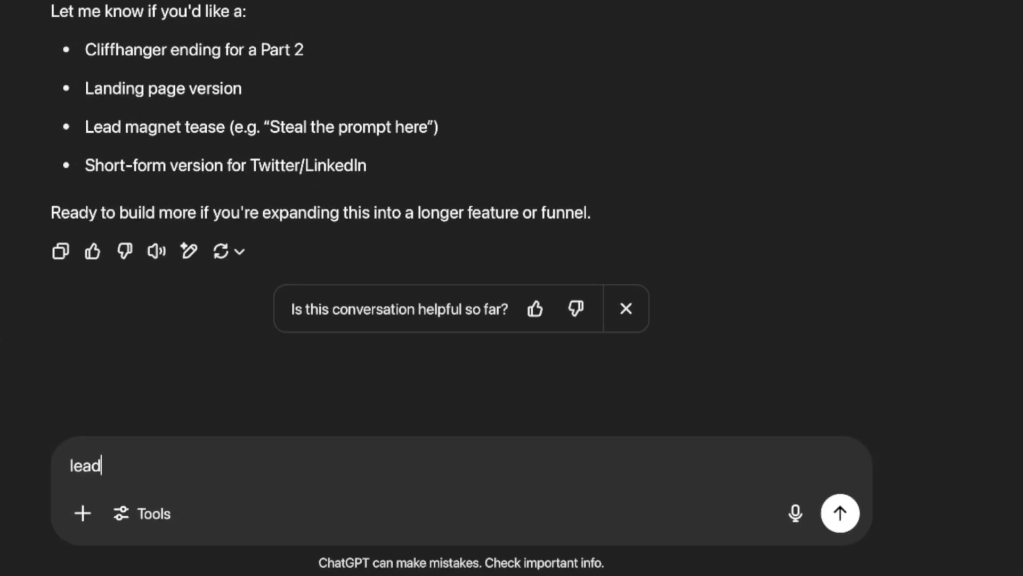
pyautogui.write(' magnet, and ')
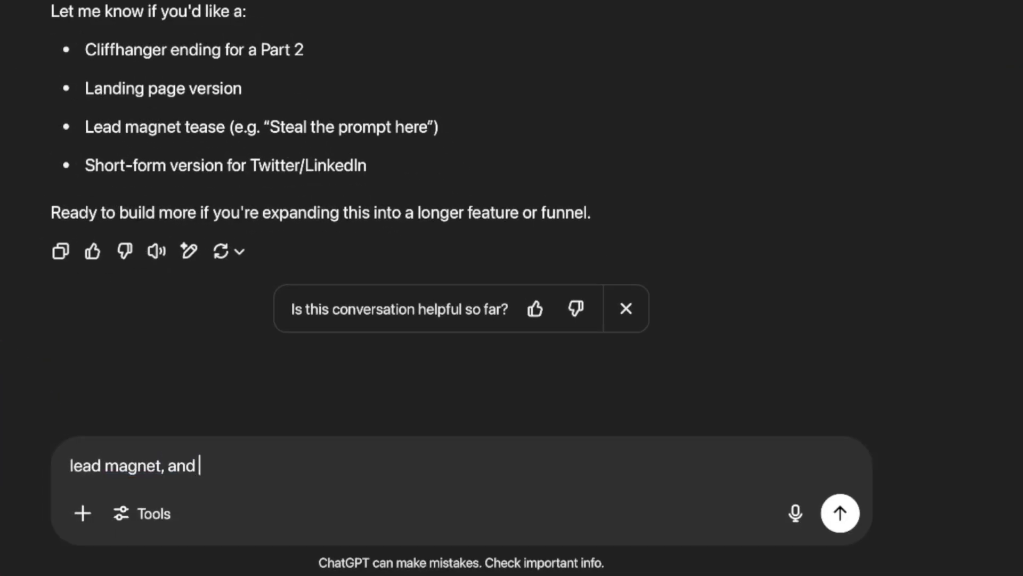
pyautogui.write('short form for T')
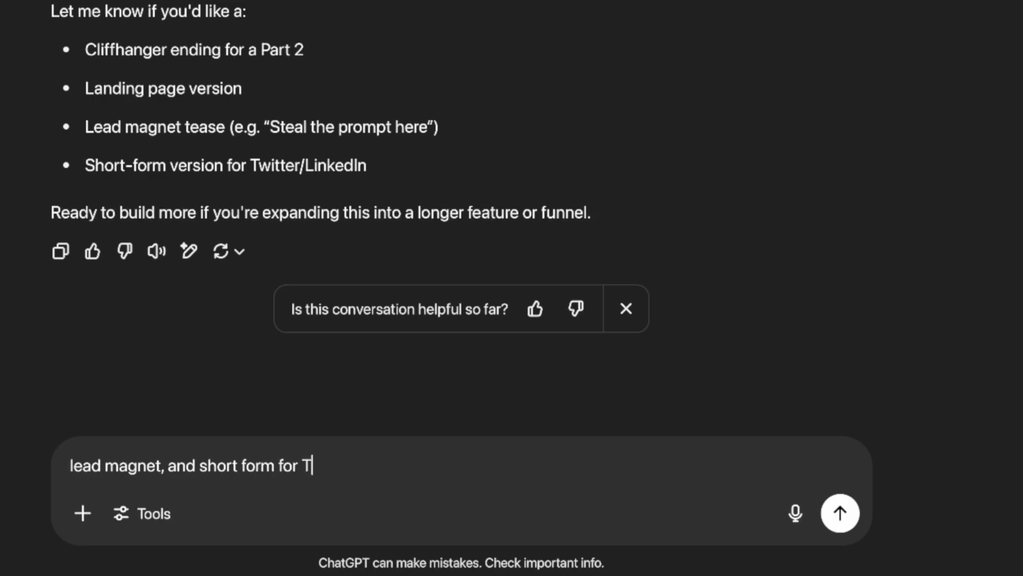
pyautogui.write('witter')
pyautogui.press('Return')
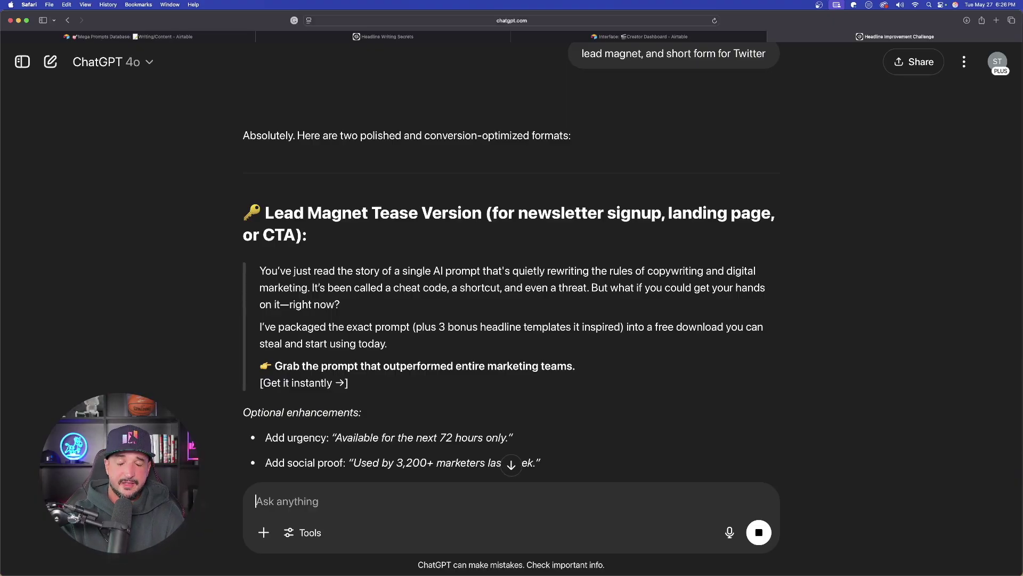
pyautogui.scroll(-2, 373, 389)
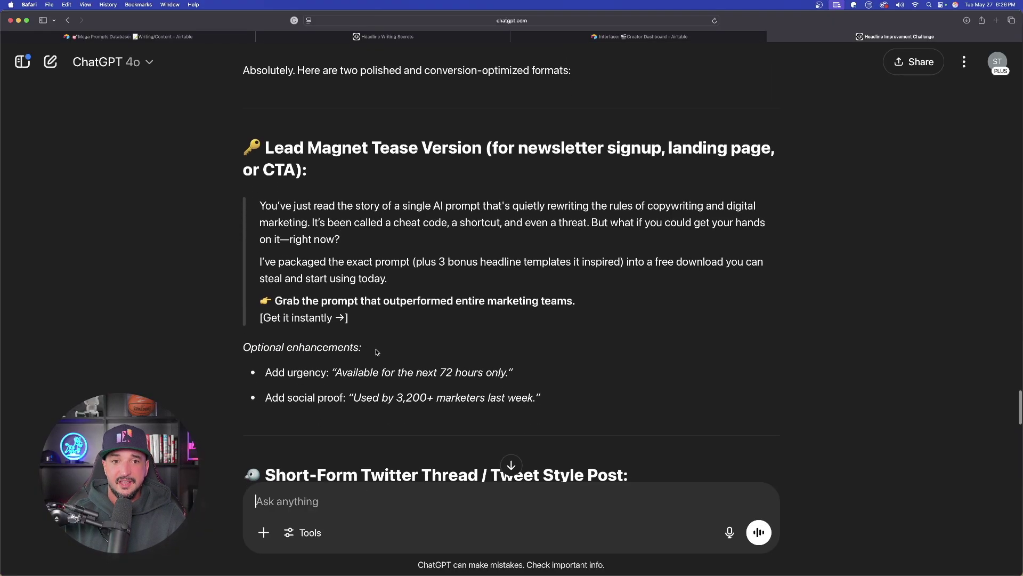
pyautogui.scroll(-3, 405, 306)
pyautogui.scroll(3, 392, 297)
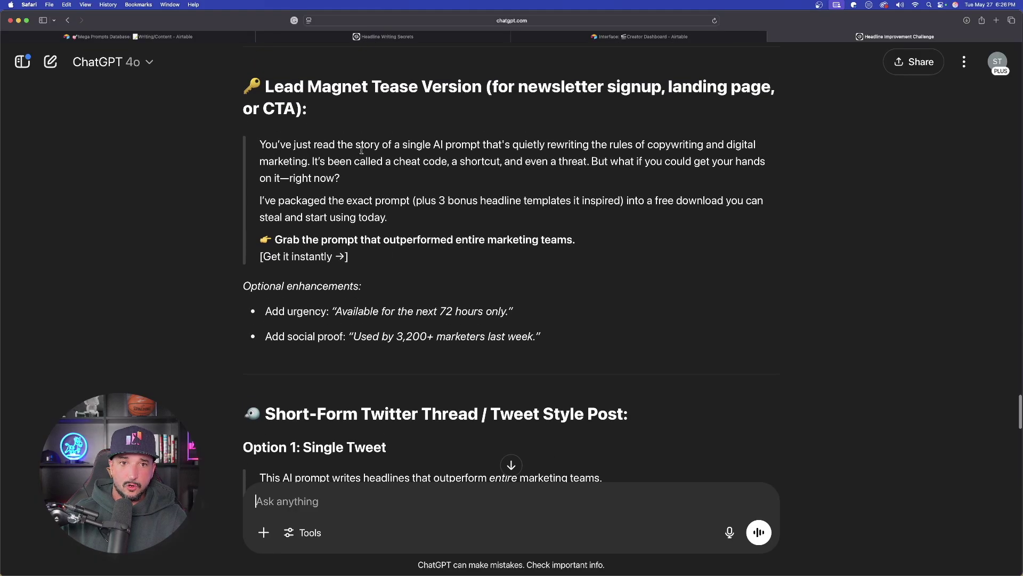
pyautogui.scroll(-5, 369, 215)
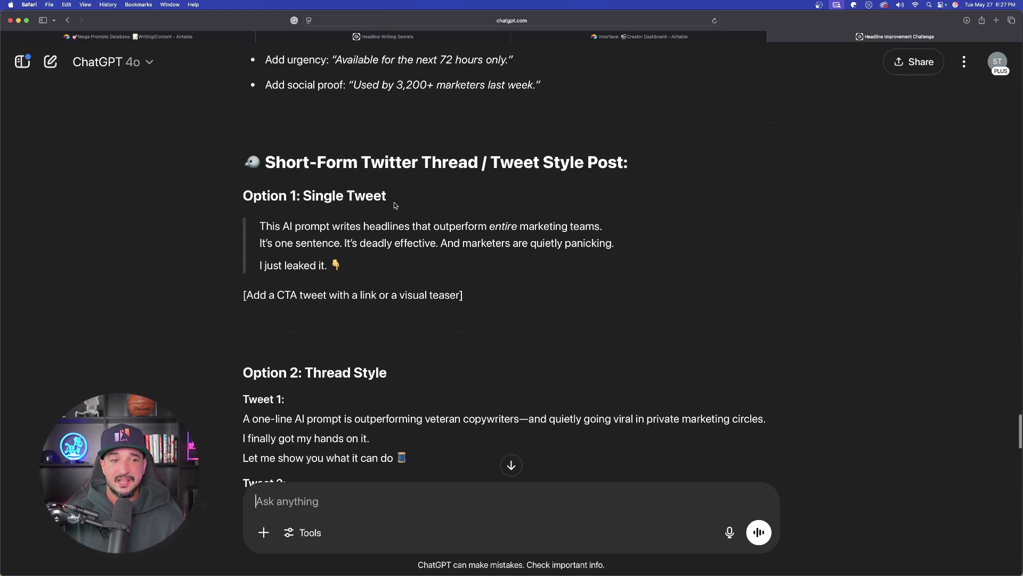
pyautogui.scroll(-2, 402, 224)
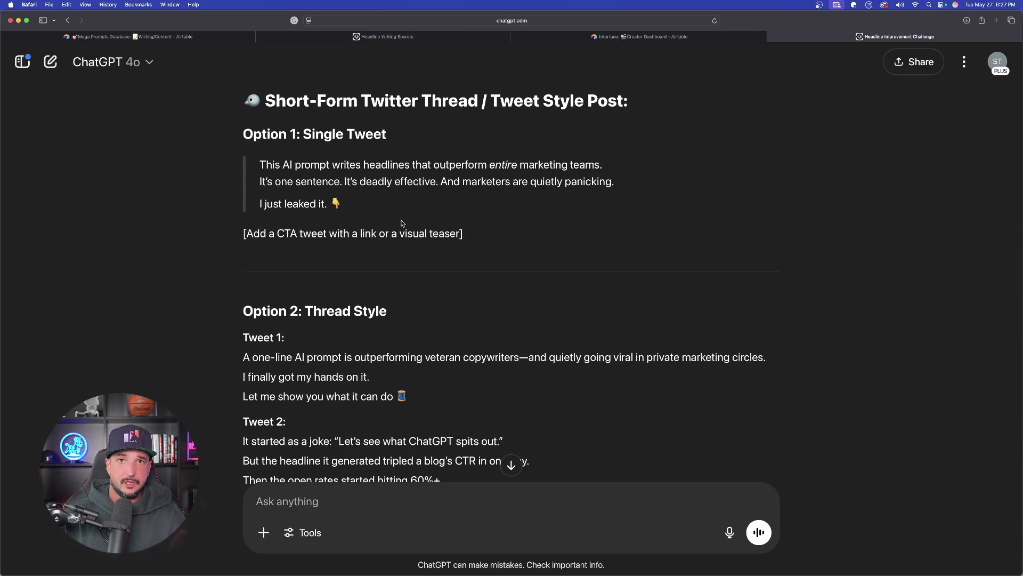